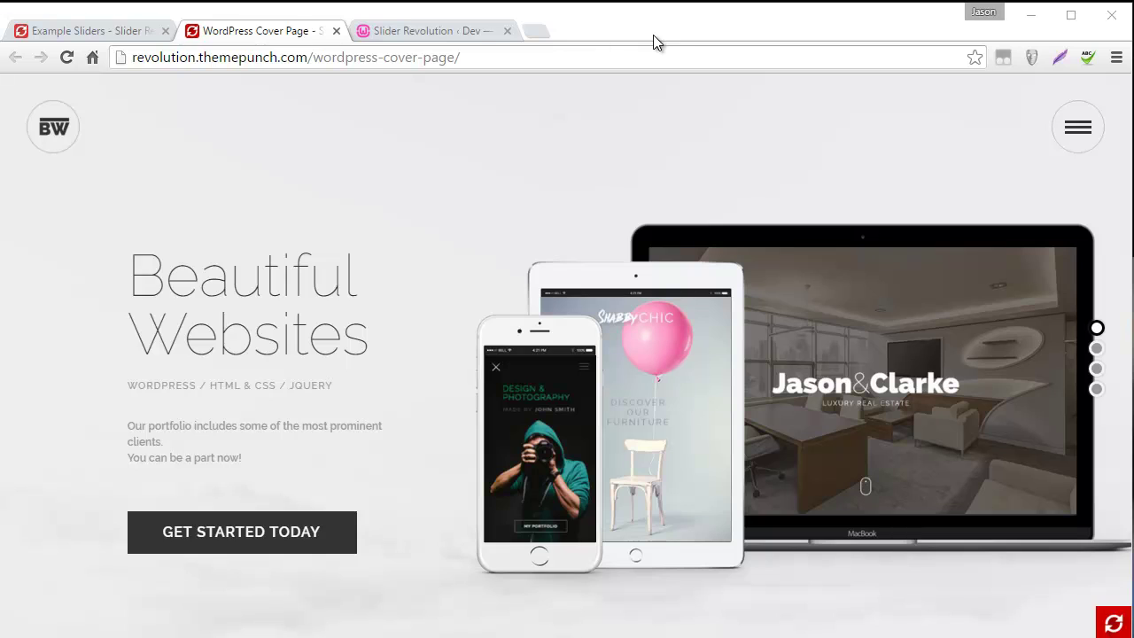
Step: Switch to the Slider Revolution admin page in WordPress, where no sliders exist yet
{"action": "left_click", "coordinate": [423, 25]}
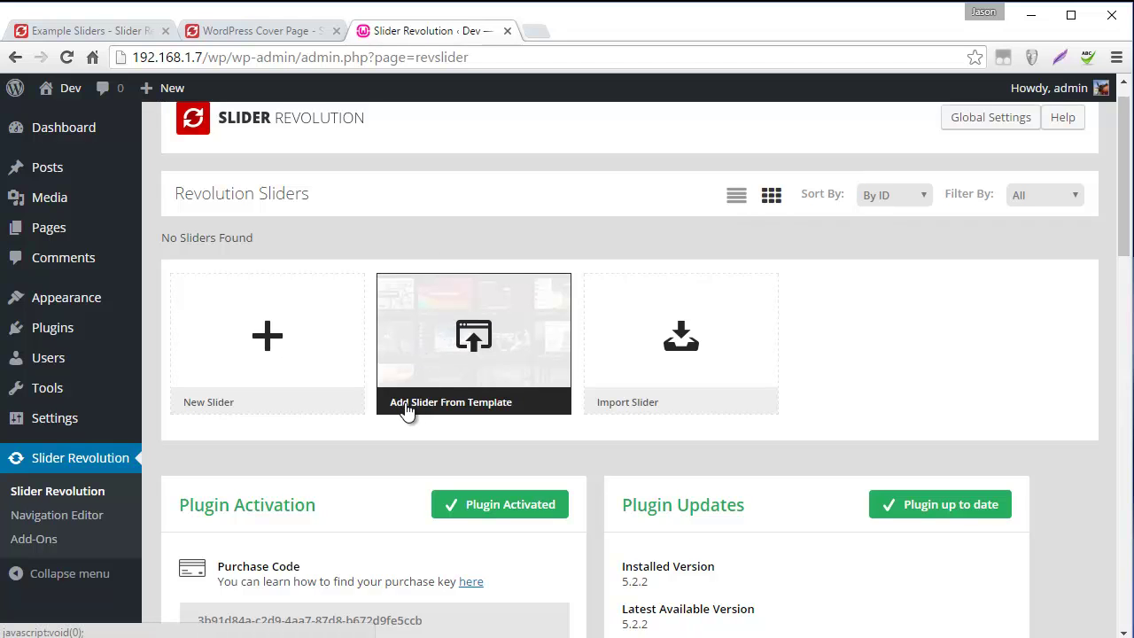
Step: Open the Slider Template Library and scroll through the premium and free templates
{"action": "left_click", "coordinate": [467, 336]}
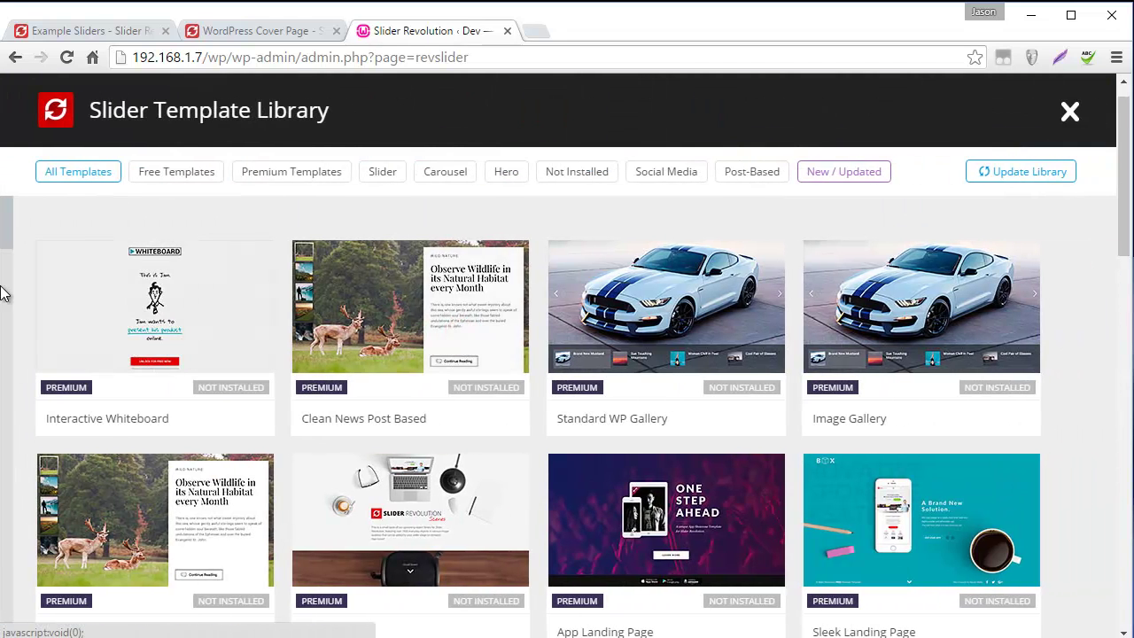
{"action": "mouse_move", "coordinate": [5, 212]}
{"action": "left_mouse_down"}
{"action": "mouse_move", "coordinate": [5, 587]}
{"action": "mouse_move", "coordinate": [5, 226]}
{"action": "left_mouse_up"}
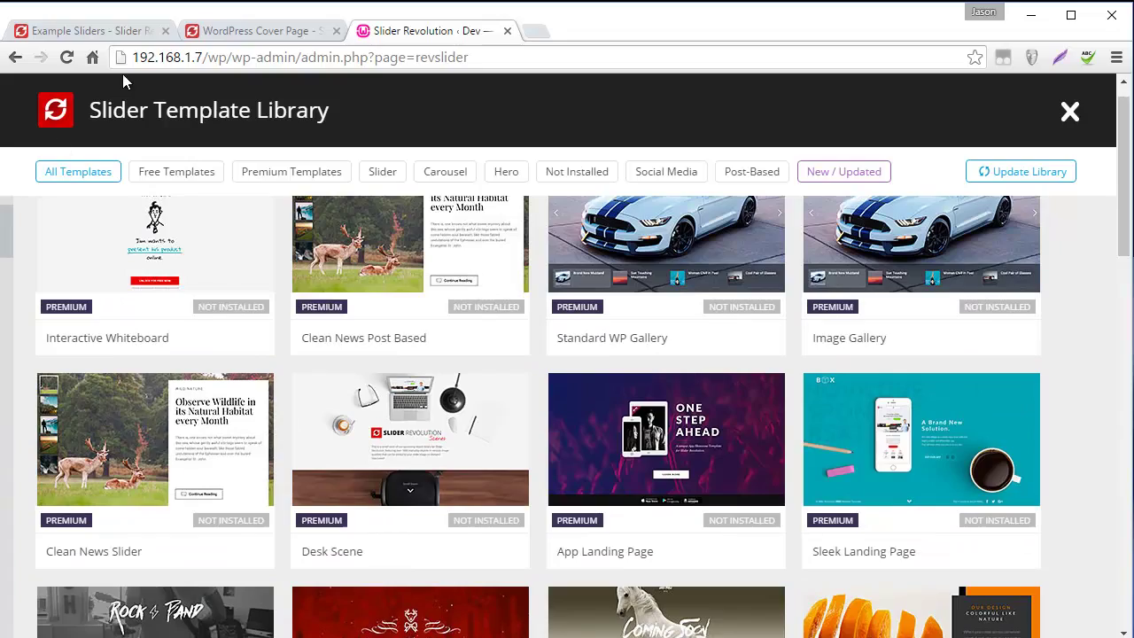
Step: Look over the Example Sliders page, then go back to the WordPress cover page demo
{"action": "left_click", "coordinate": [226, 32]}
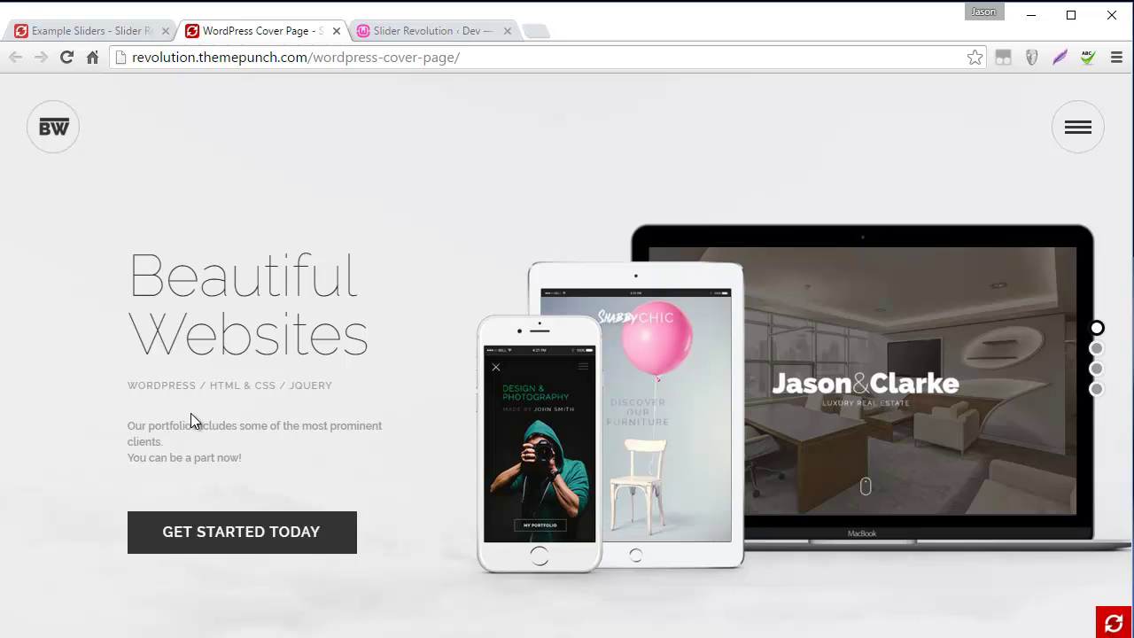
{"action": "left_click", "coordinate": [90, 32]}
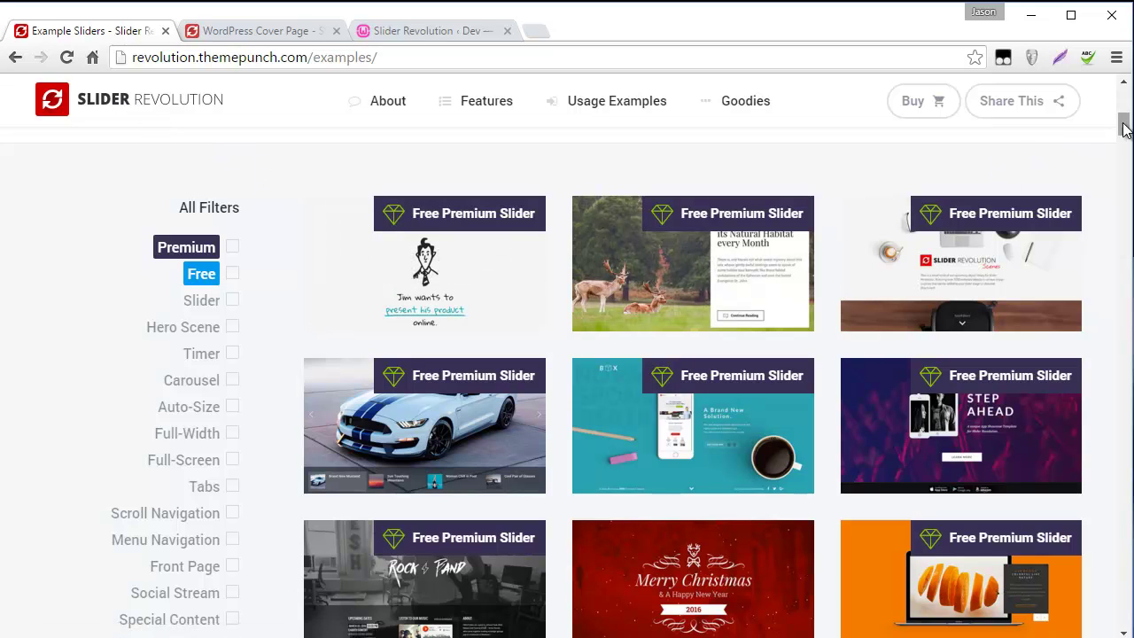
{"action": "left_click", "coordinate": [237, 32]}
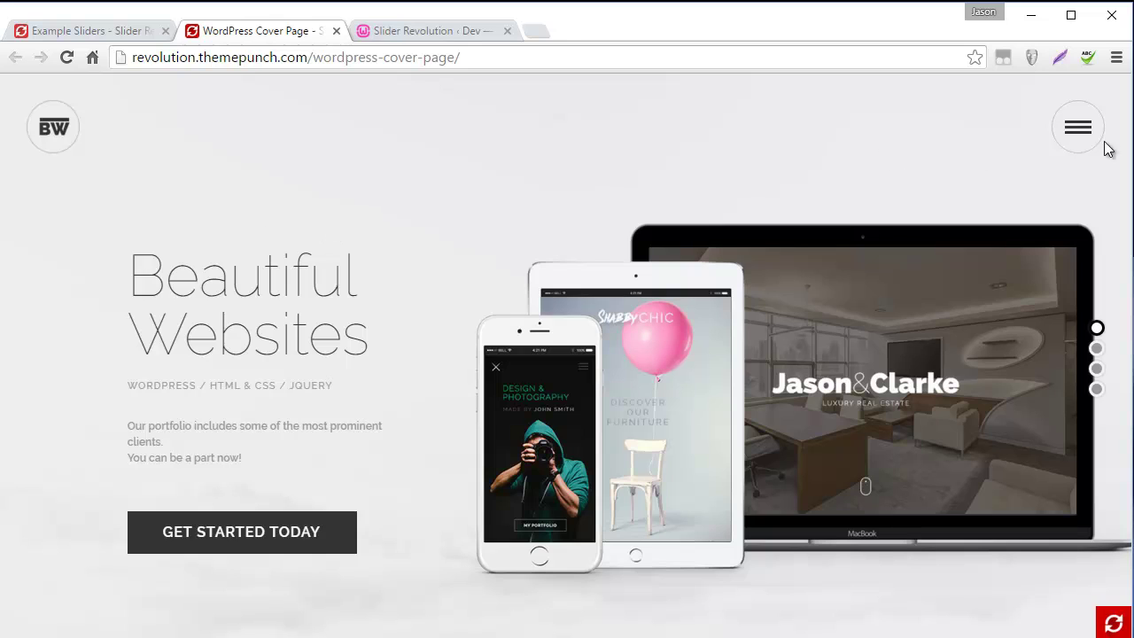
Step: Try the cover page's burger menu, then close the template library in the plugin admin
{"action": "left_click", "coordinate": [1074, 132]}
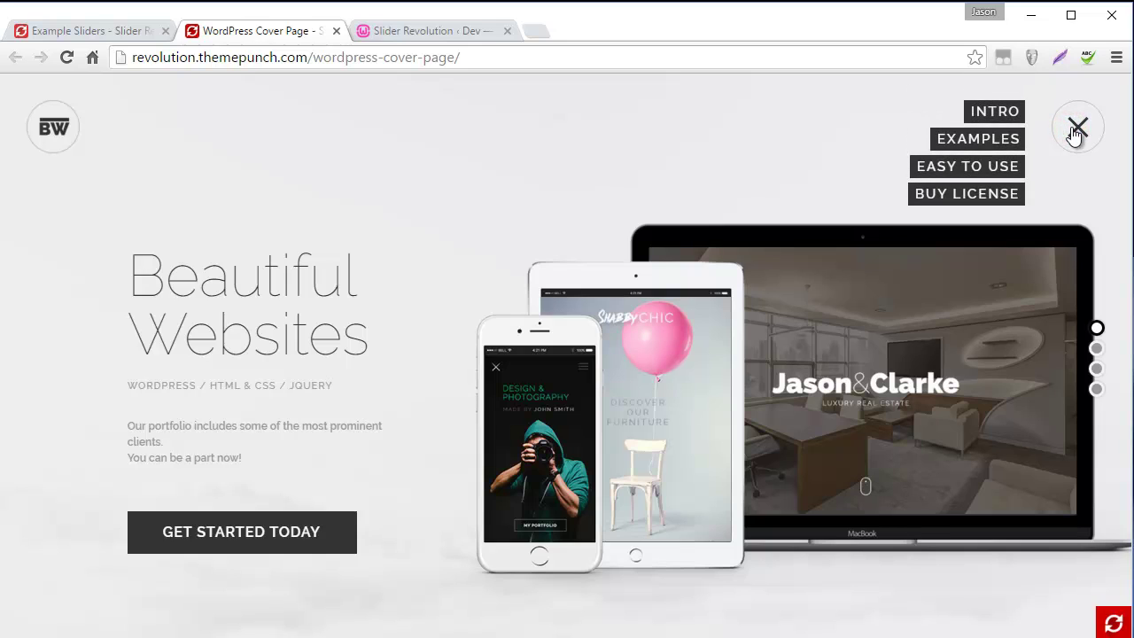
{"action": "left_click", "coordinate": [1076, 131]}
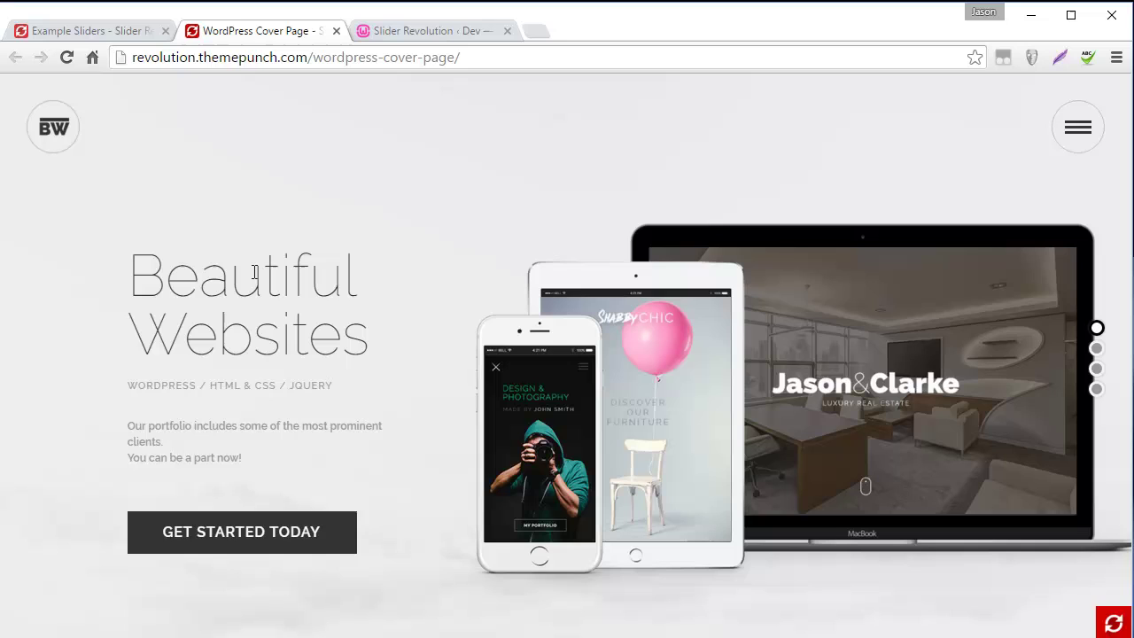
{"action": "left_click", "coordinate": [425, 34]}
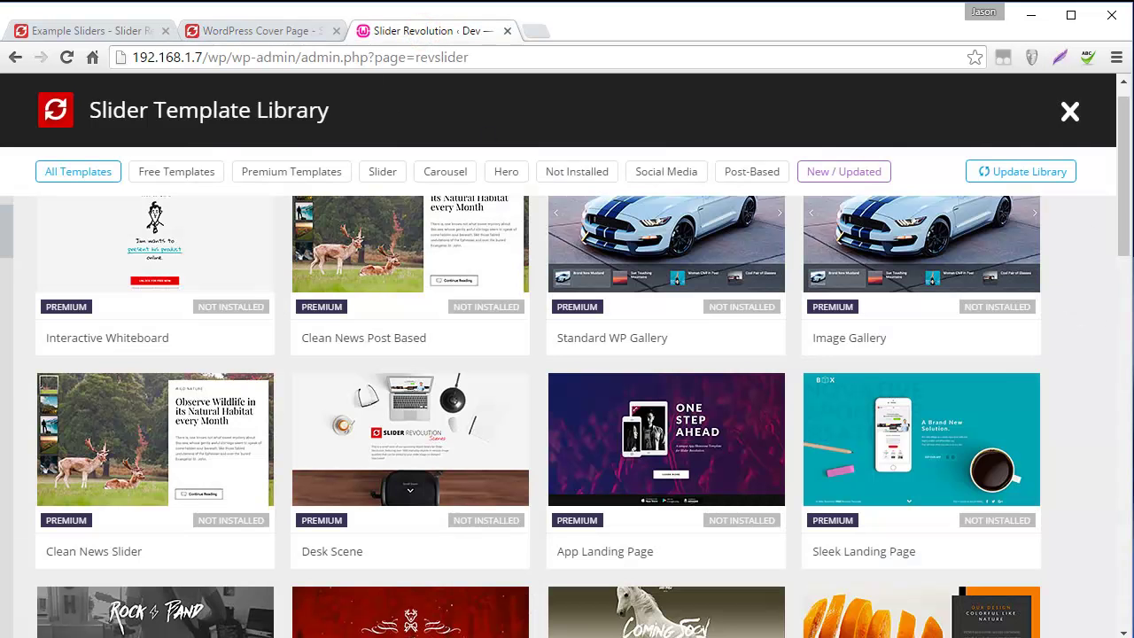
{"action": "left_click", "coordinate": [1068, 113]}
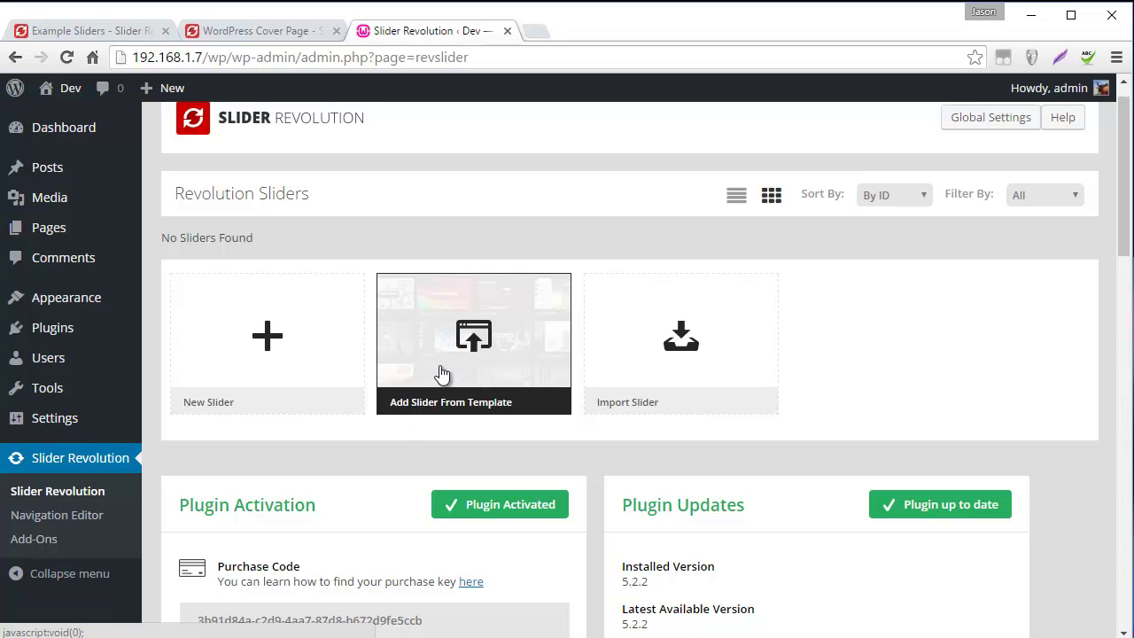
Step: Preview the Web Product Light template live from the slider template library
{"action": "left_click", "coordinate": [476, 347]}
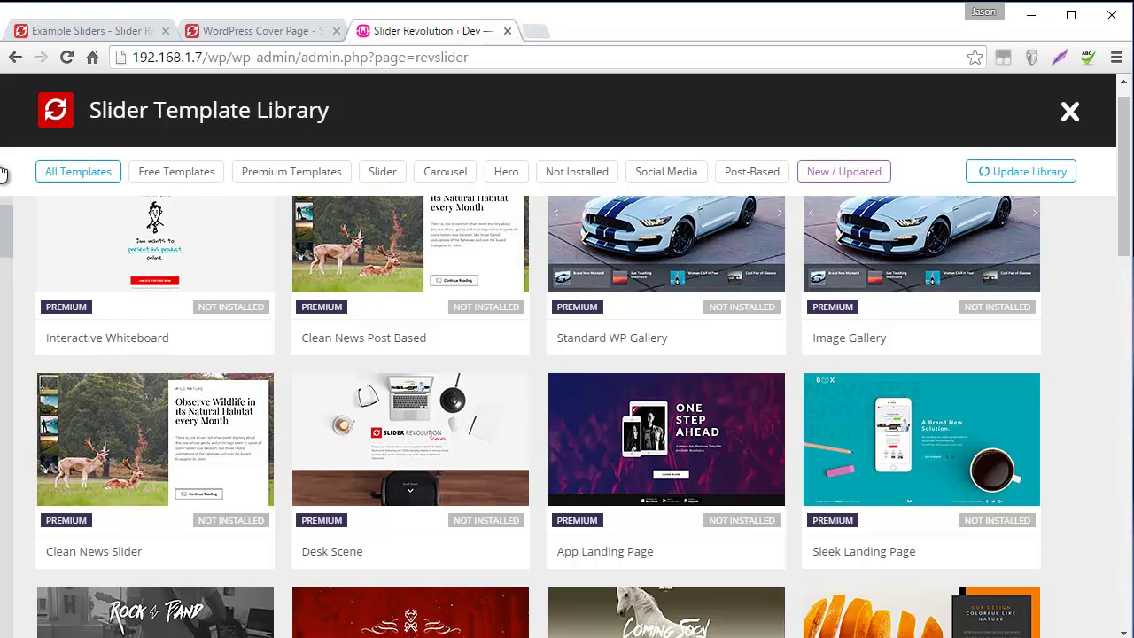
{"action": "left_click_drag", "start_coordinate": [5, 215], "coordinate": [5, 410]}
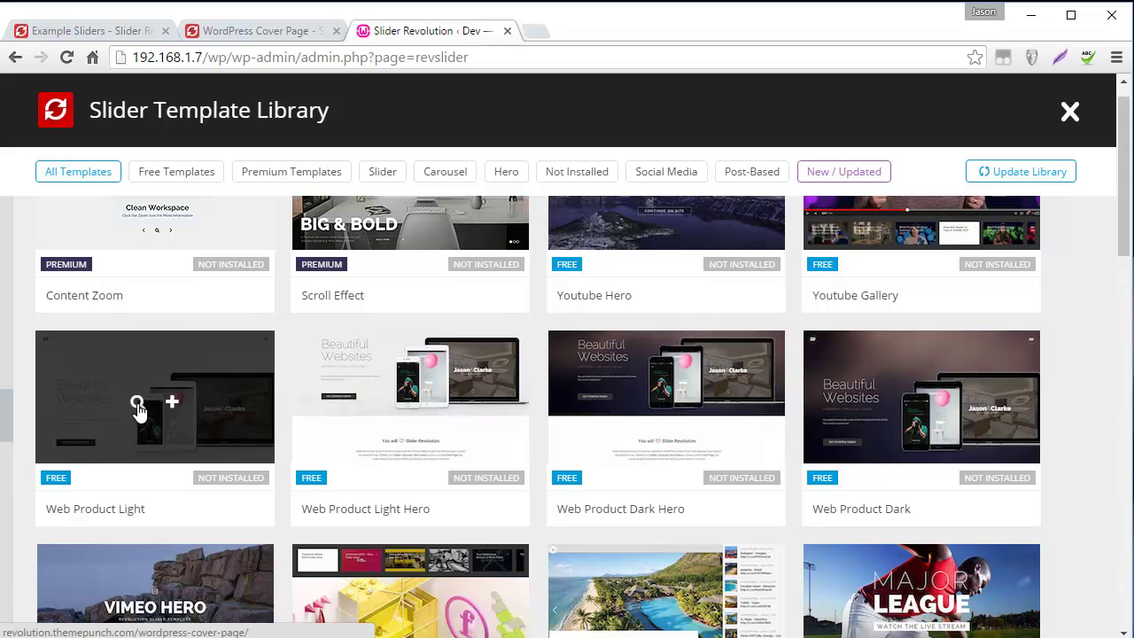
{"action": "left_click", "coordinate": [138, 404]}
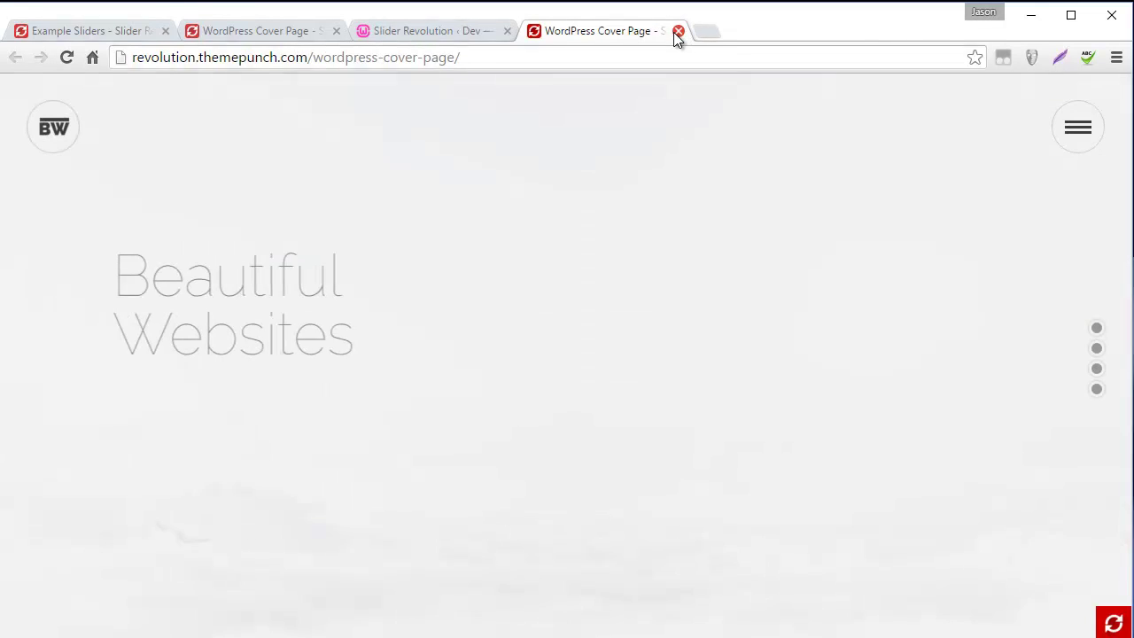
{"action": "left_click", "coordinate": [678, 32]}
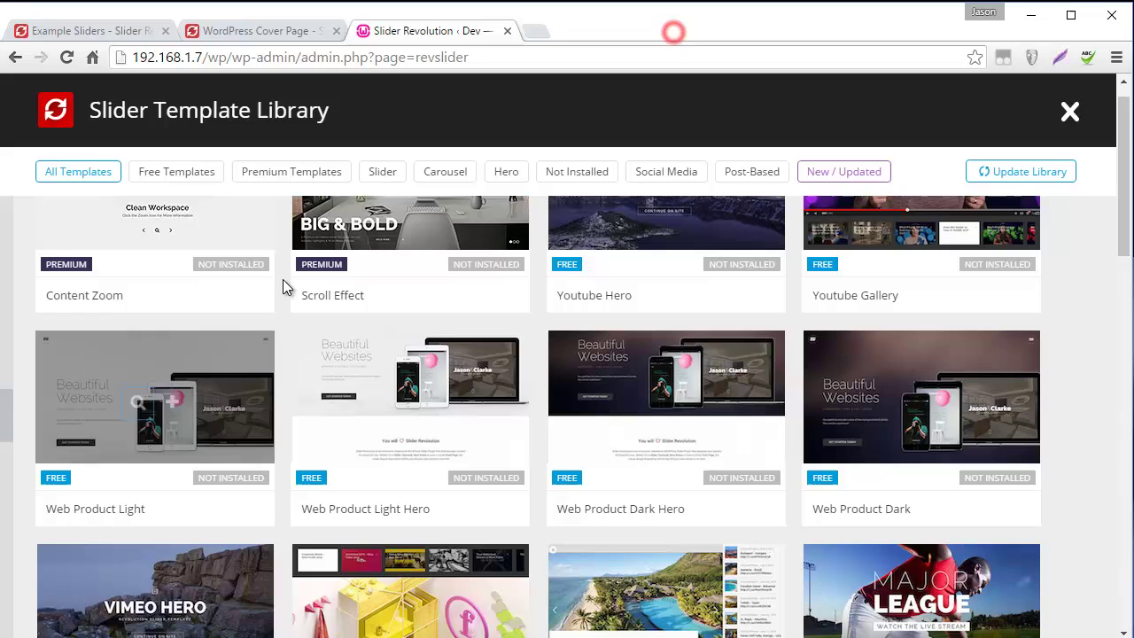
Step: Start installing the Web Product Light template
{"action": "mouse_move", "coordinate": [172, 400]}
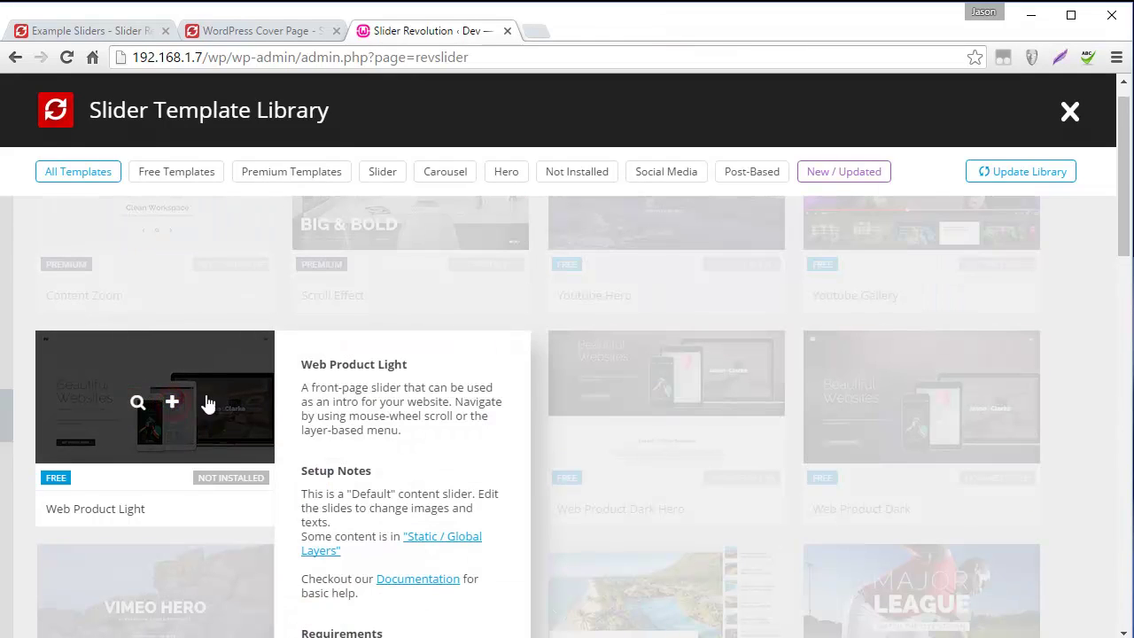
{"action": "scroll", "coordinate": [333, 388], "scroll_direction": "down", "scroll_amount": 3}
{"action": "left_click", "coordinate": [349, 504]}
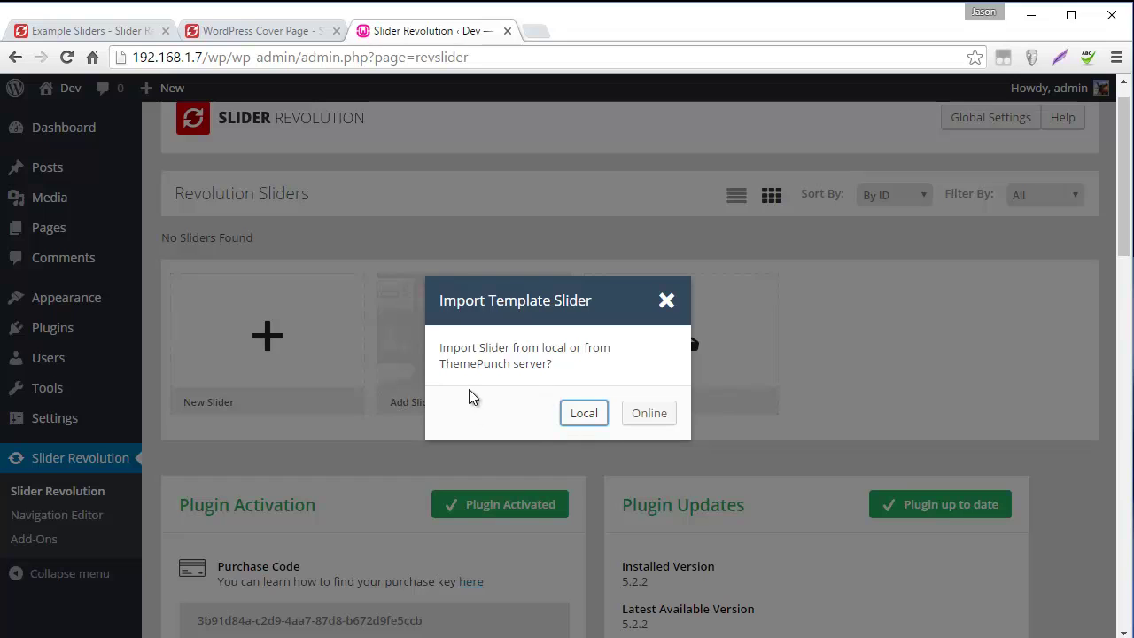
Step: Import Web Product Light from the online ThemePunch server, adding it as slider #2
{"action": "scroll", "coordinate": [284, 463], "scroll_direction": "down", "scroll_amount": 2}
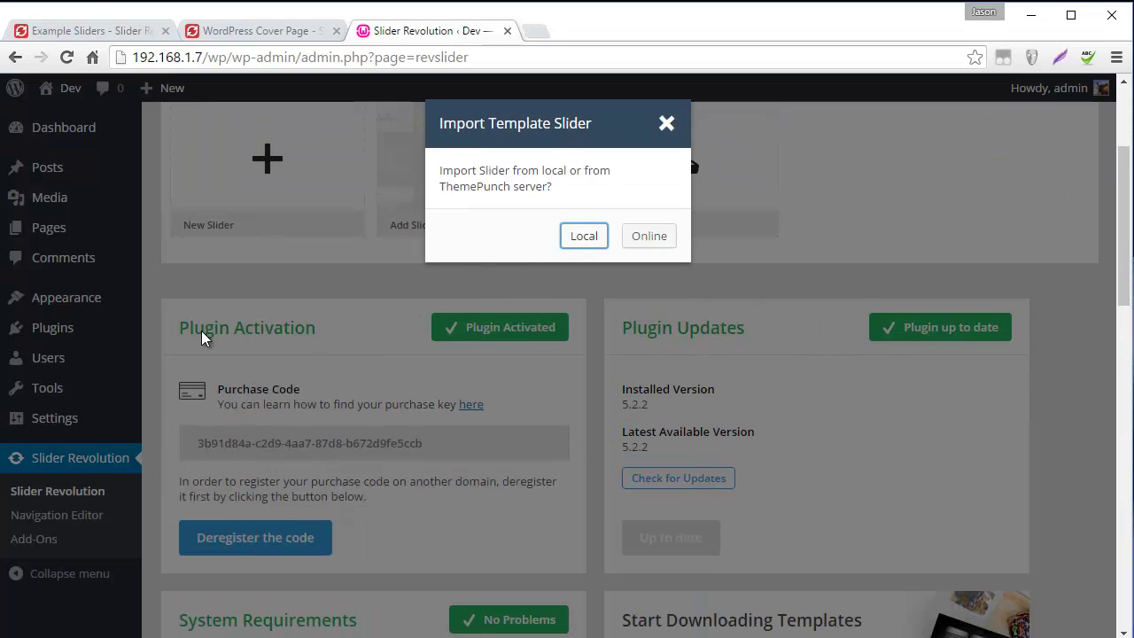
{"action": "scroll", "coordinate": [522, 445], "scroll_direction": "up", "scroll_amount": 2}
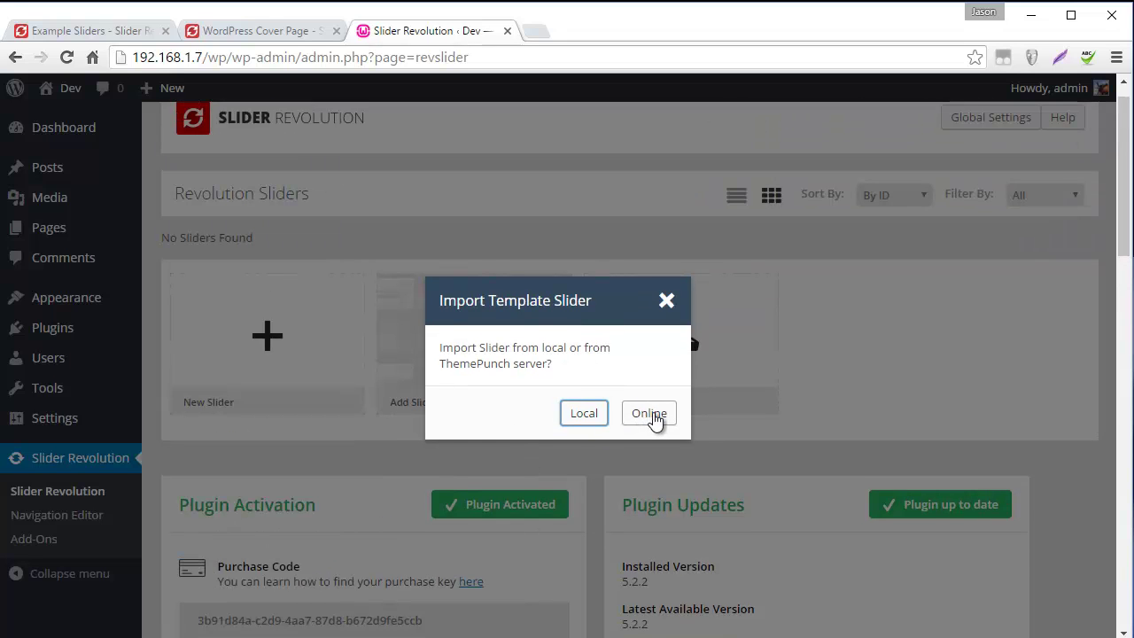
{"action": "left_click", "coordinate": [651, 414]}
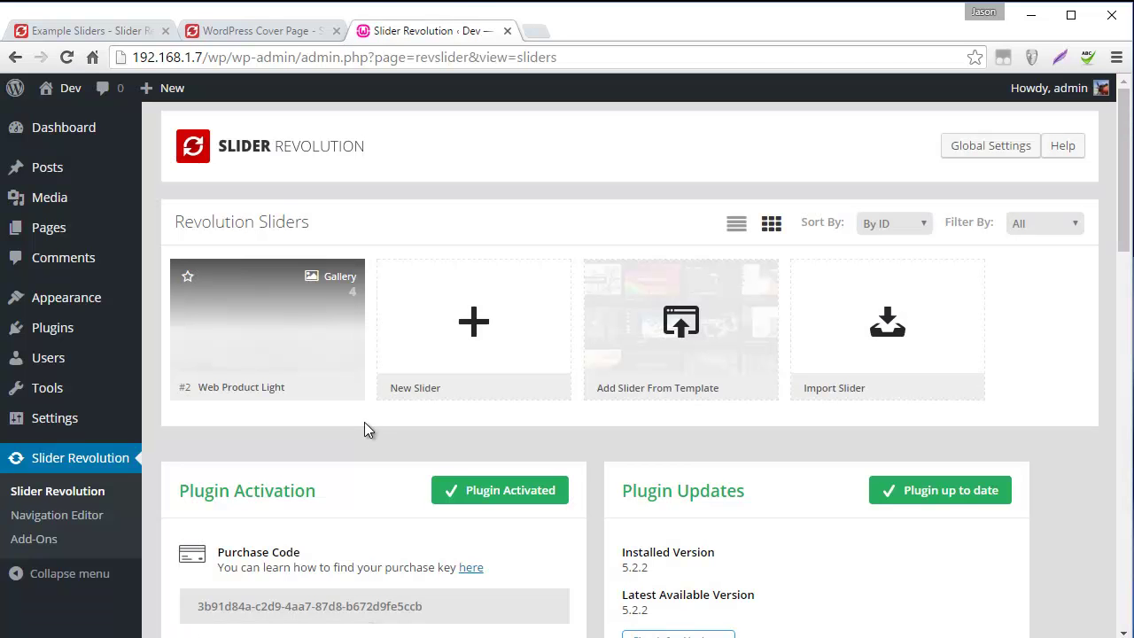
{"action": "scroll", "coordinate": [363, 440], "scroll_direction": "down", "scroll_amount": 1}
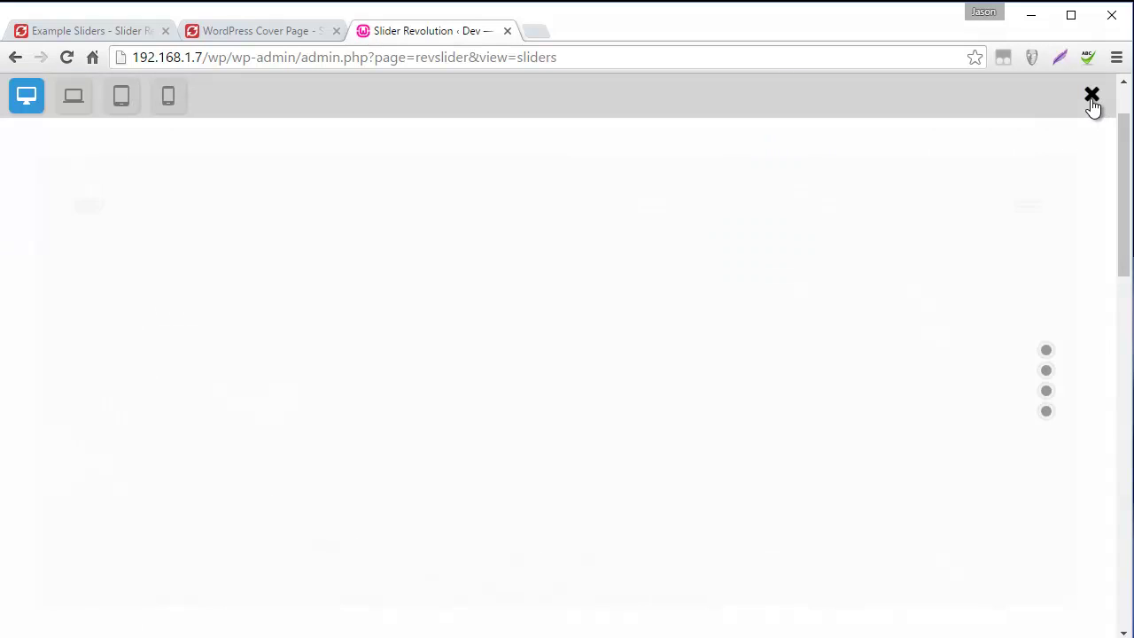
{"action": "left_click_drag", "start_coordinate": [1124, 184], "coordinate": [1129, 244]}
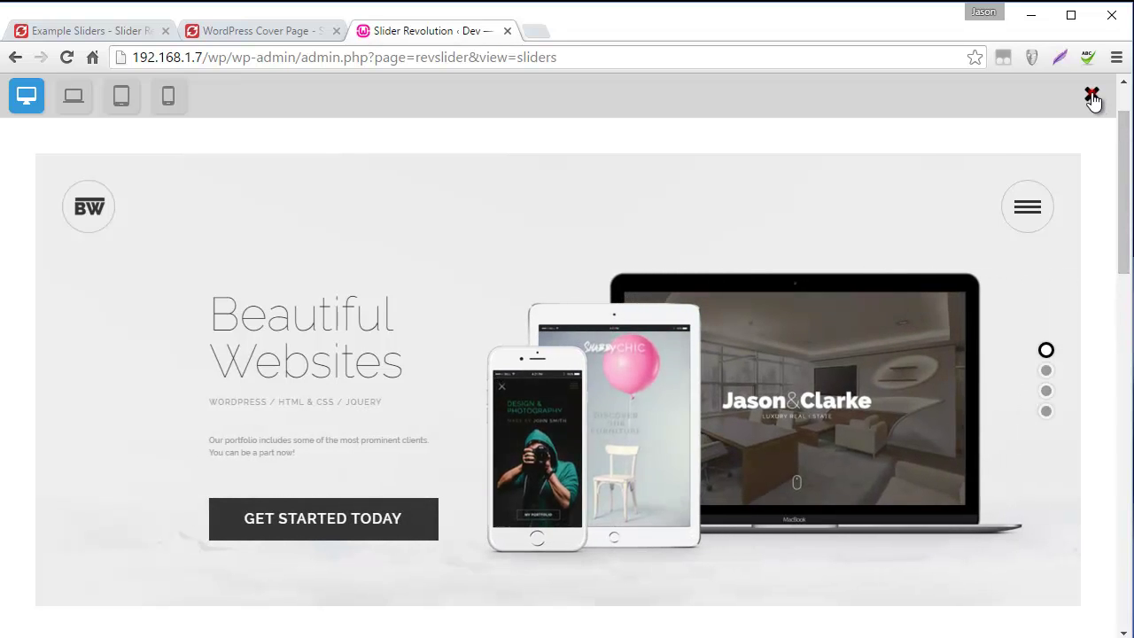
{"action": "left_click", "coordinate": [1093, 94]}
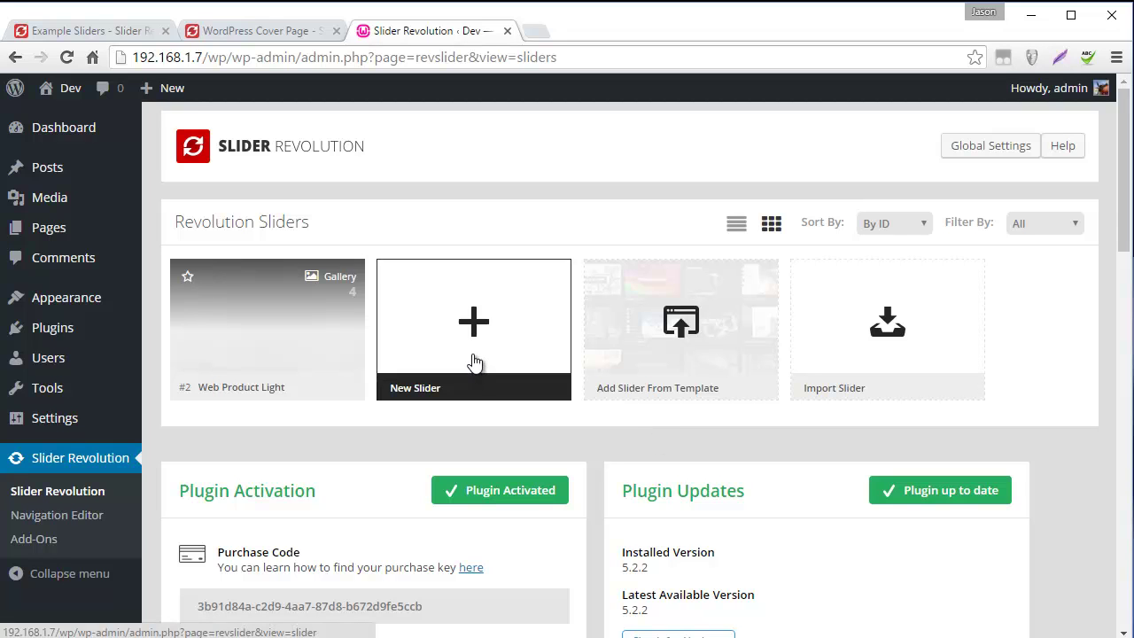
{"action": "left_click", "coordinate": [99, 31]}
{"action": "left_click", "coordinate": [240, 34]}
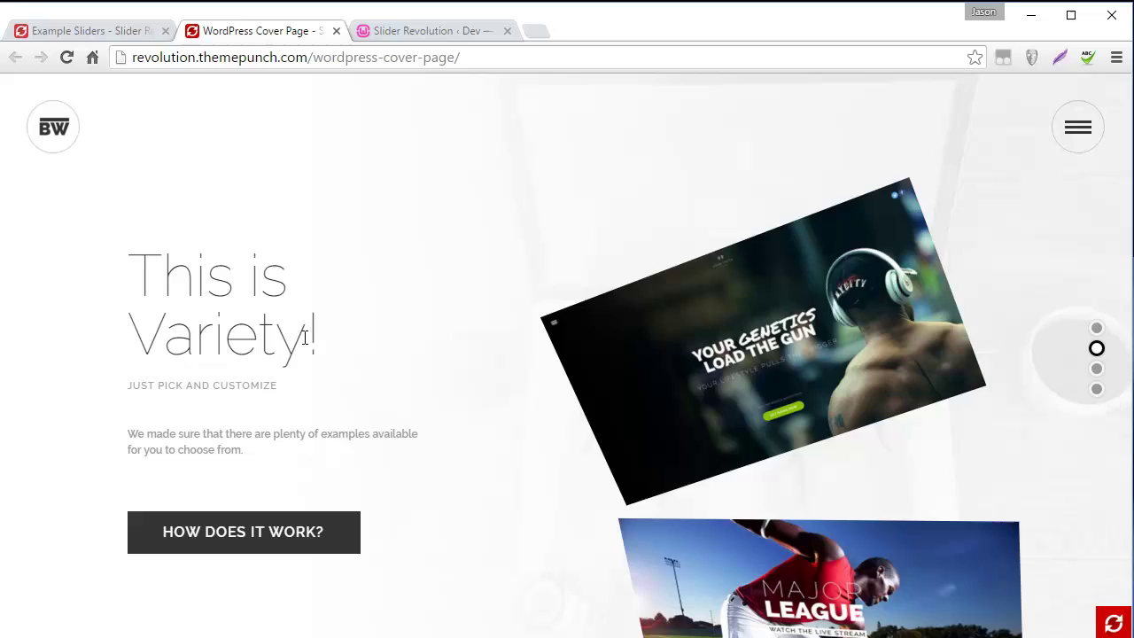
Step: Create a new blank slider titled 'my slider' and fill in its alias
{"action": "left_click", "coordinate": [432, 31]}
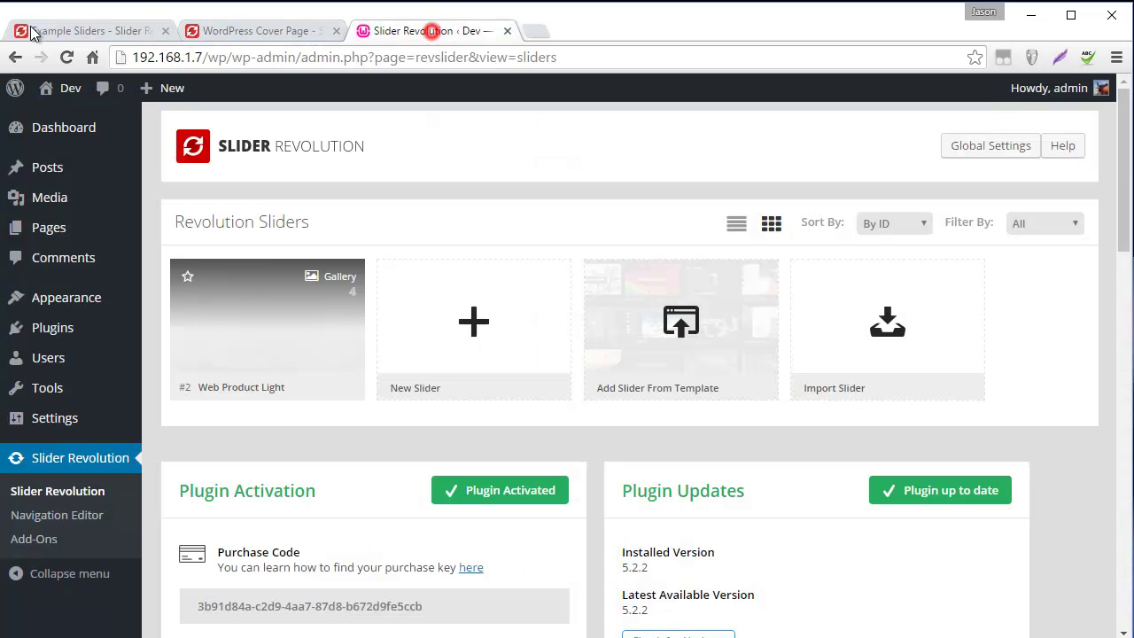
{"action": "left_click", "coordinate": [507, 351]}
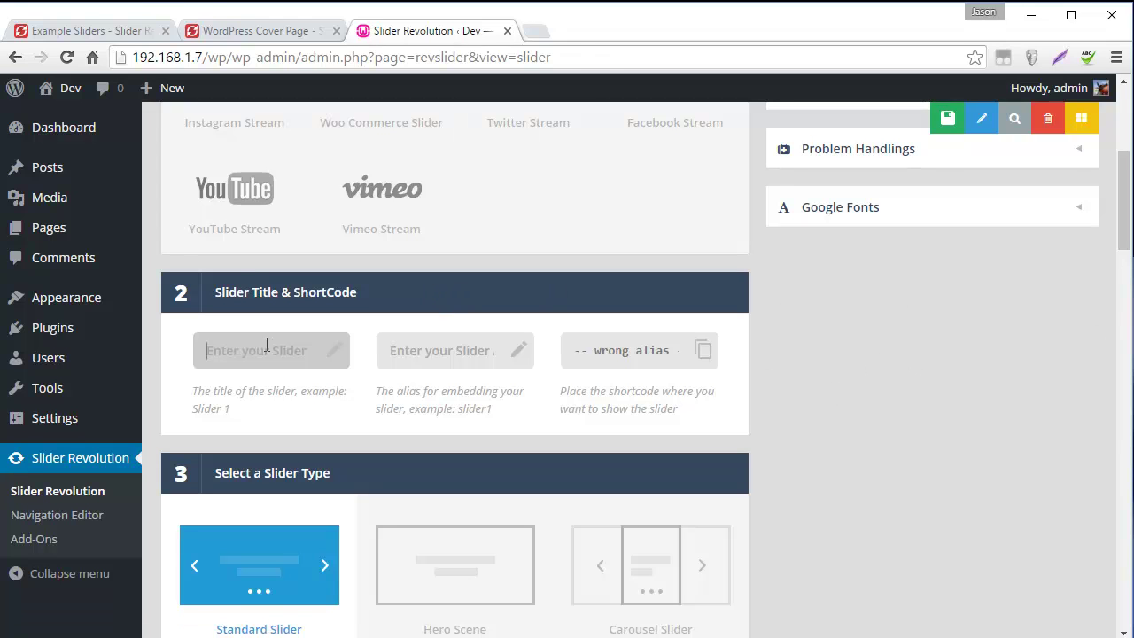
{"action": "scroll", "coordinate": [393, 470], "scroll_direction": "up", "scroll_amount": 2}
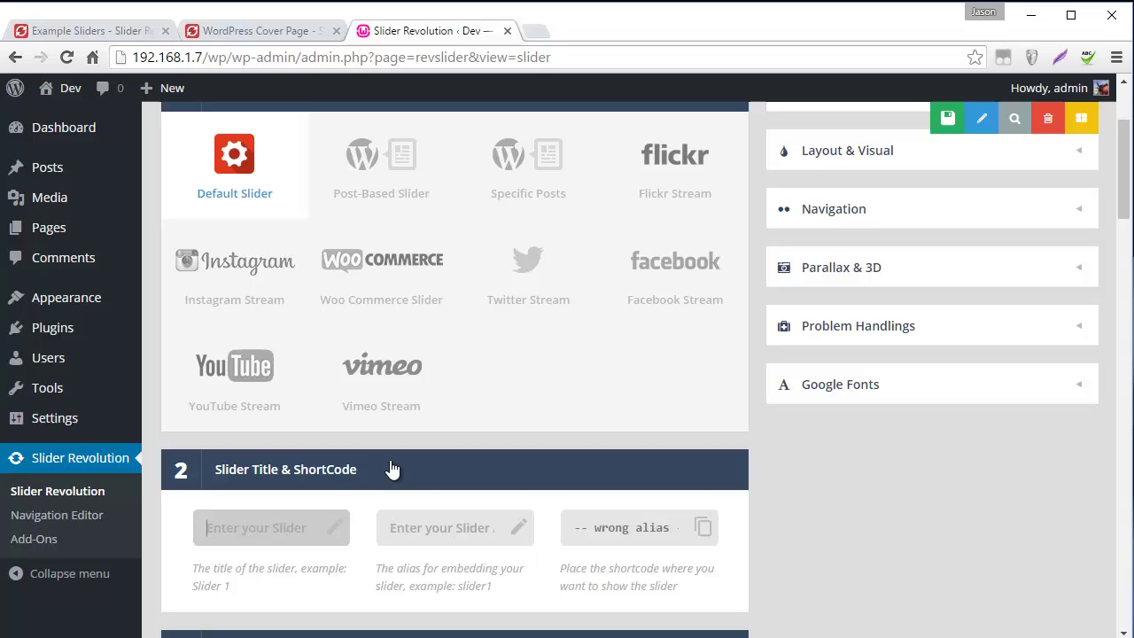
{"action": "type", "text": "my slider"}
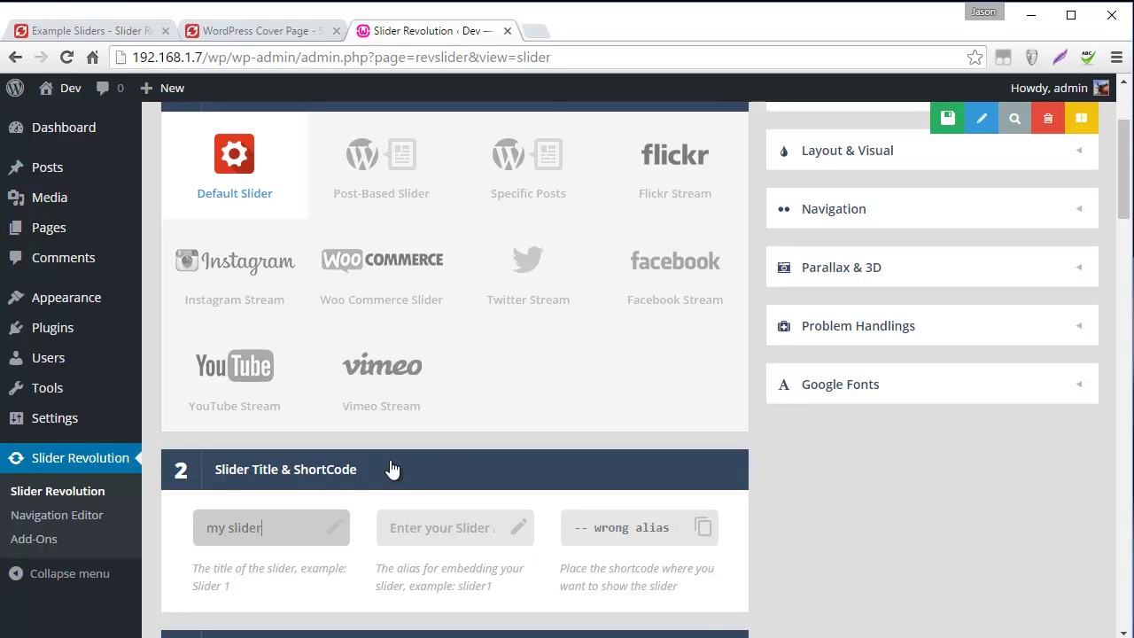
{"action": "left_click", "coordinate": [470, 532]}
{"action": "type", "text": "my-slider"}
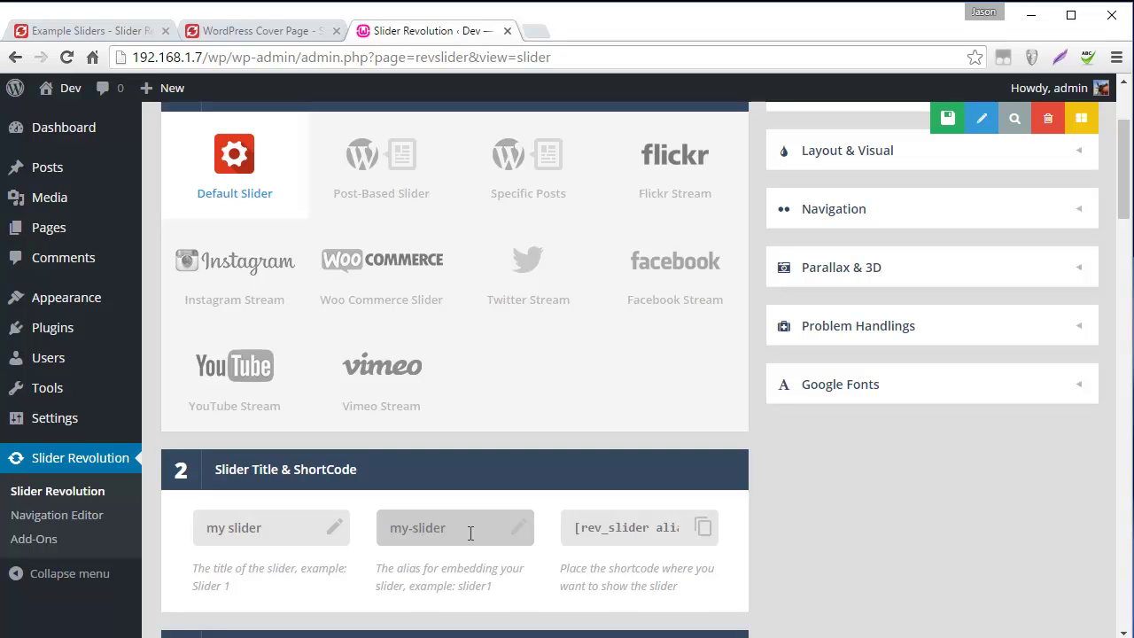
Step: Set the slide layout to Full-Screen and review the desktop 1240×868 layer grid size
{"action": "scroll", "coordinate": [851, 459], "scroll_direction": "down", "scroll_amount": 7}
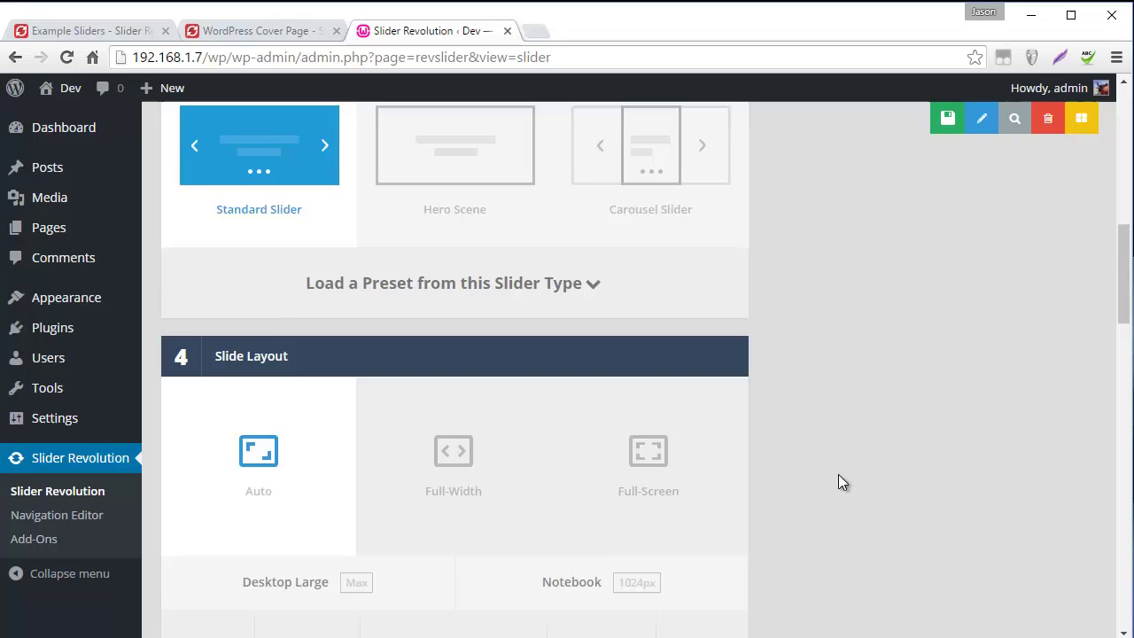
{"action": "left_click", "coordinate": [671, 443]}
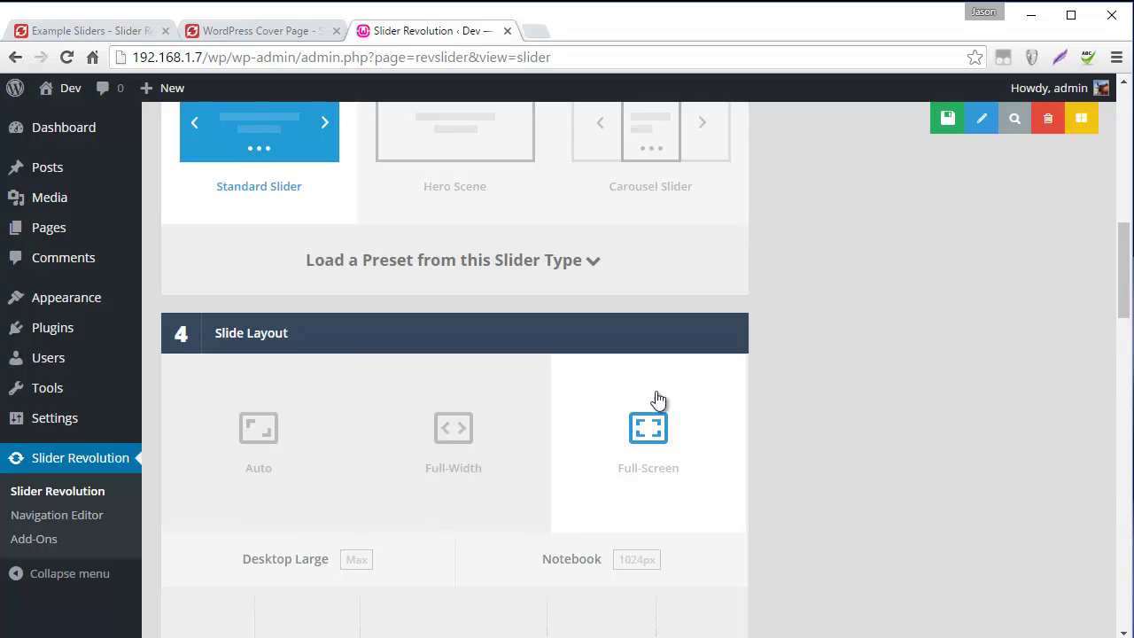
{"action": "scroll", "coordinate": [825, 415], "scroll_direction": "down", "scroll_amount": 3}
{"action": "scroll", "coordinate": [780, 419], "scroll_direction": "down", "scroll_amount": 3}
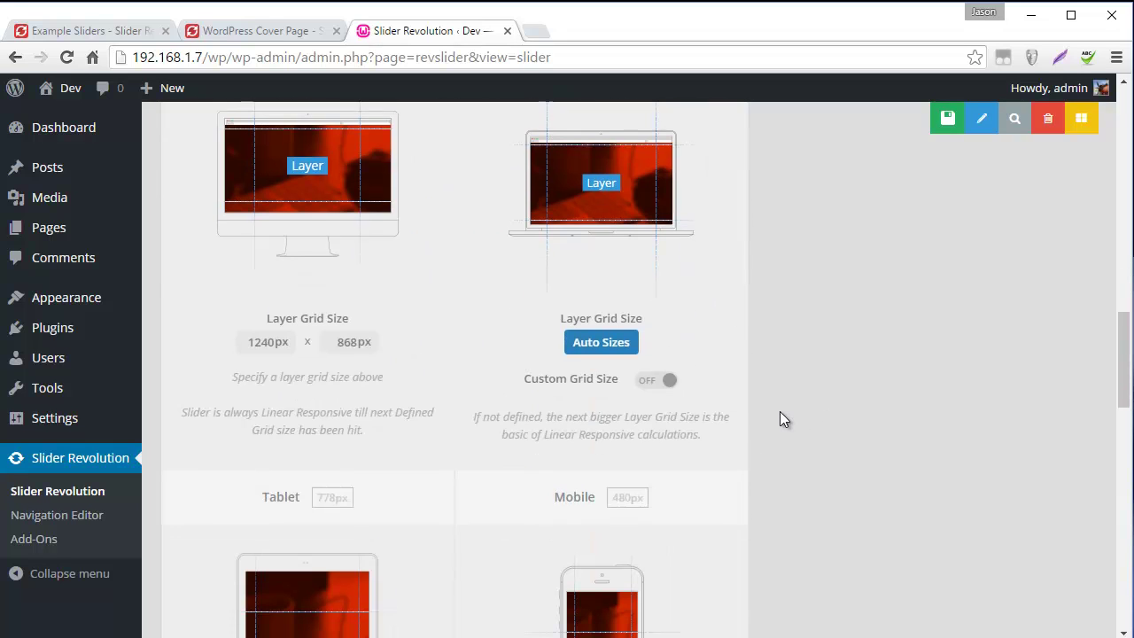
{"action": "scroll", "coordinate": [772, 441], "scroll_direction": "up", "scroll_amount": 1}
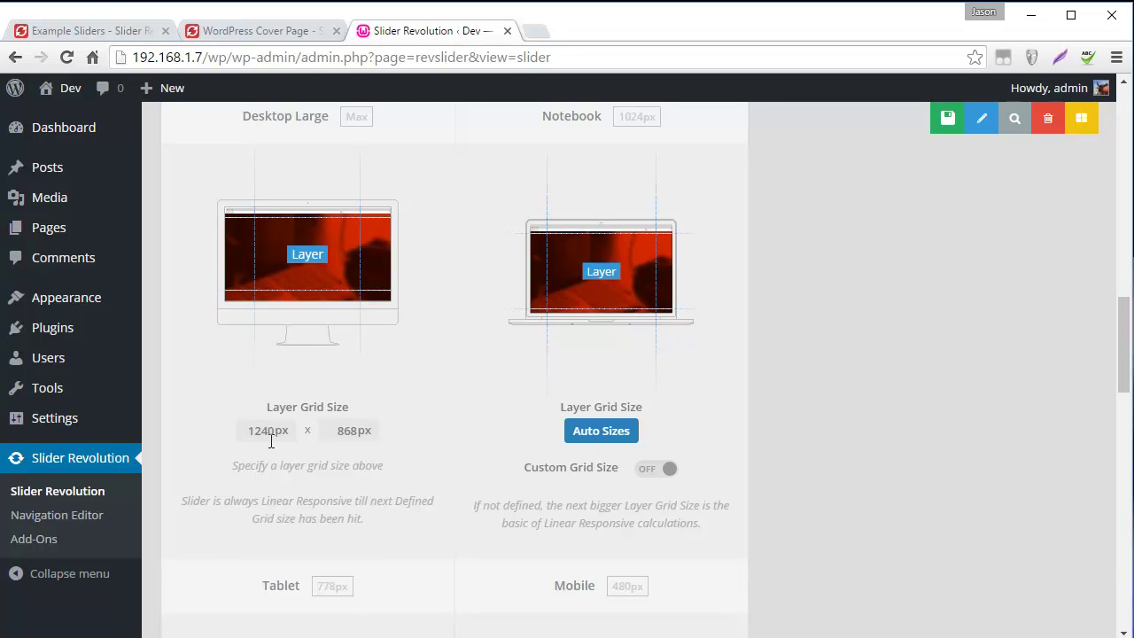
{"action": "scroll", "coordinate": [271, 440], "scroll_direction": "up", "scroll_amount": 10}
{"action": "scroll", "coordinate": [270, 443], "scroll_direction": "up", "scroll_amount": 1}
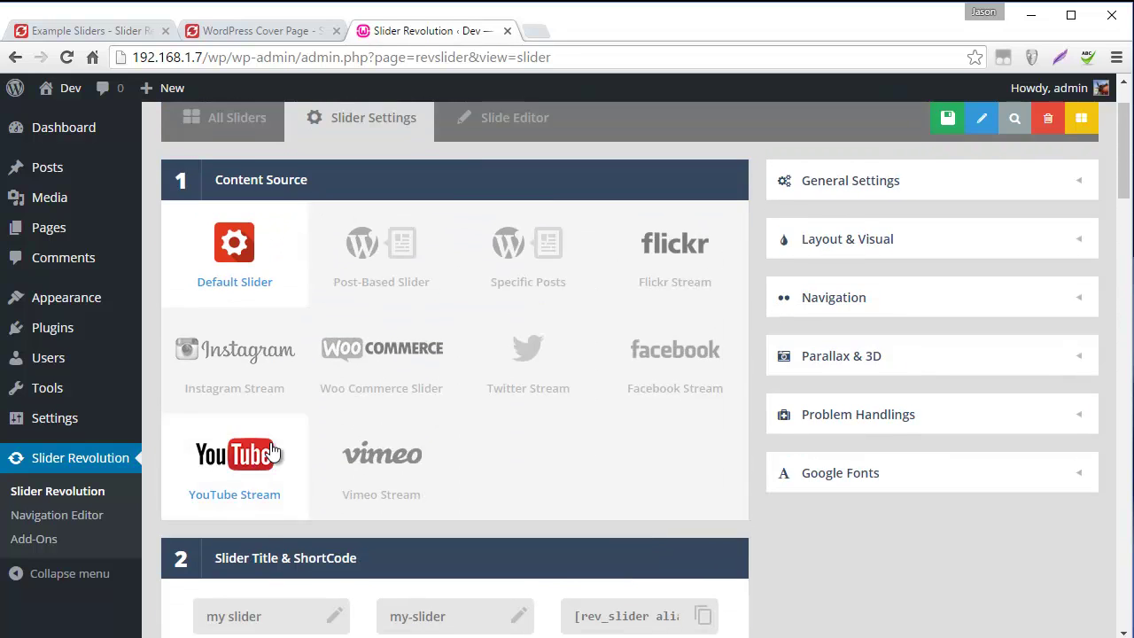
{"action": "scroll", "coordinate": [270, 452], "scroll_direction": "down", "scroll_amount": 10}
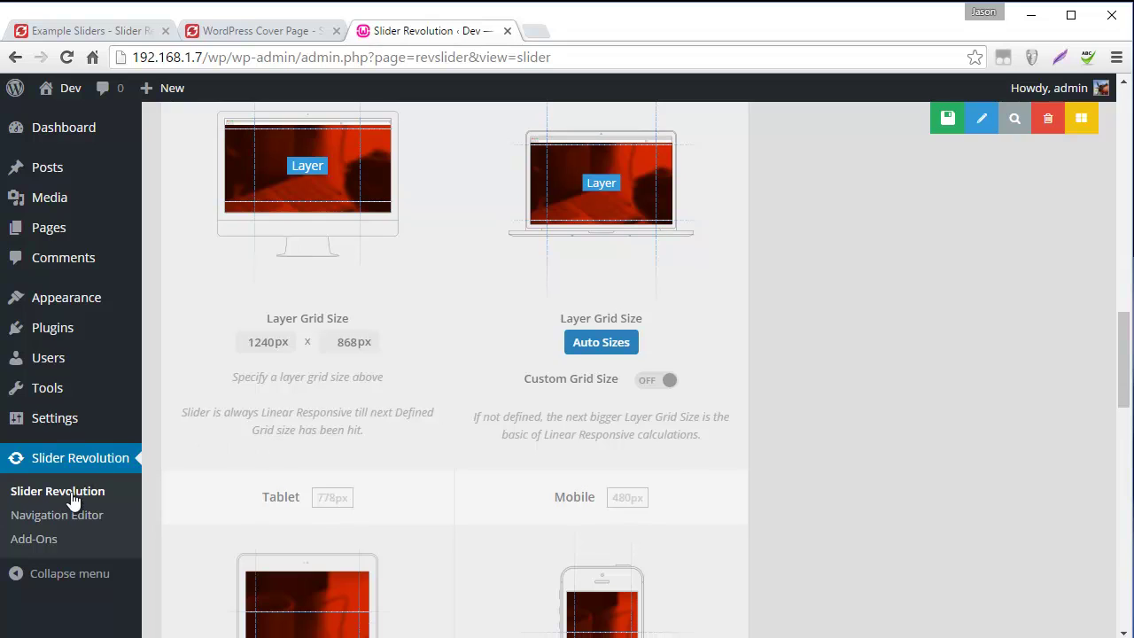
Step: Open the example slider's settings in a new tab for reference
{"action": "right_click", "coordinate": [73, 501]}
{"action": "left_click", "coordinate": [124, 501]}
{"action": "left_click", "coordinate": [588, 29]}
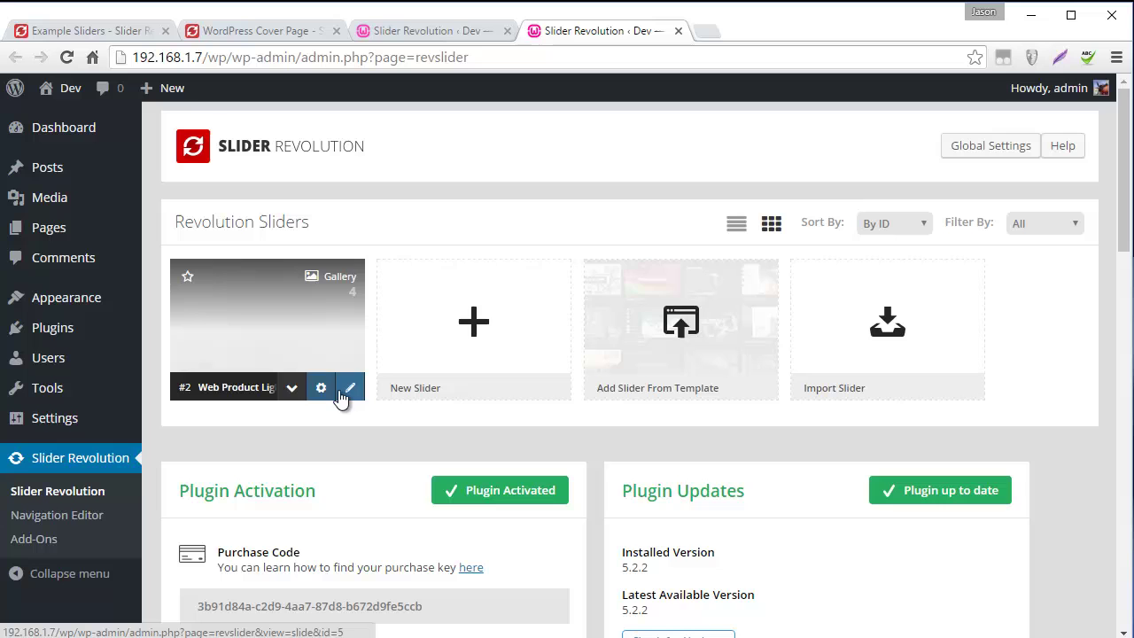
{"action": "left_click", "coordinate": [323, 391]}
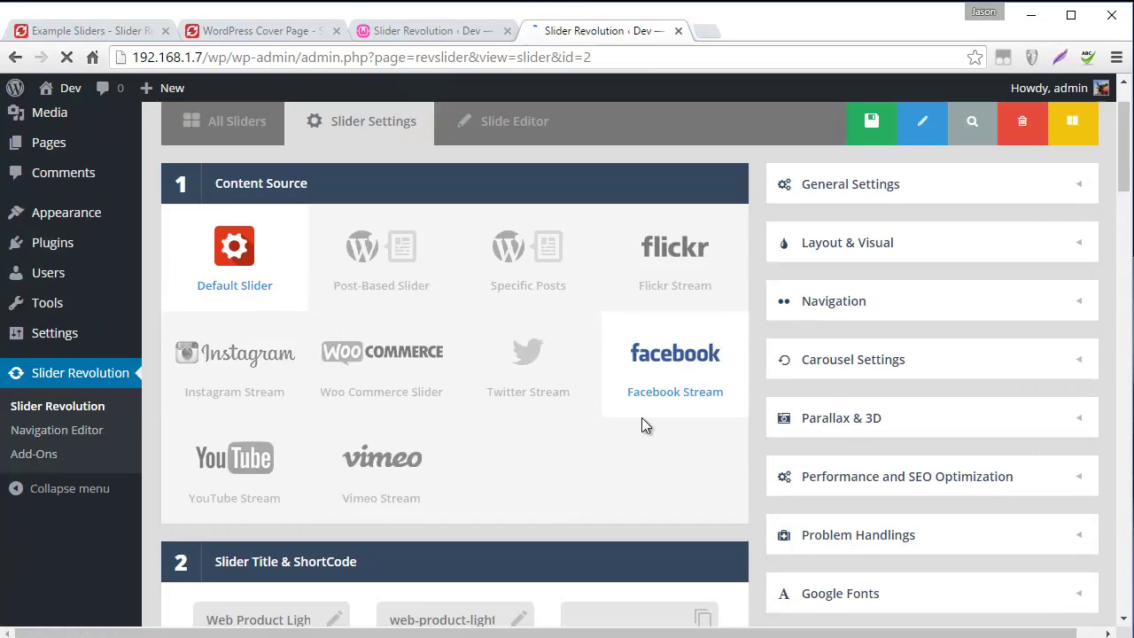
{"action": "scroll", "coordinate": [644, 426], "scroll_direction": "down", "scroll_amount": 13}
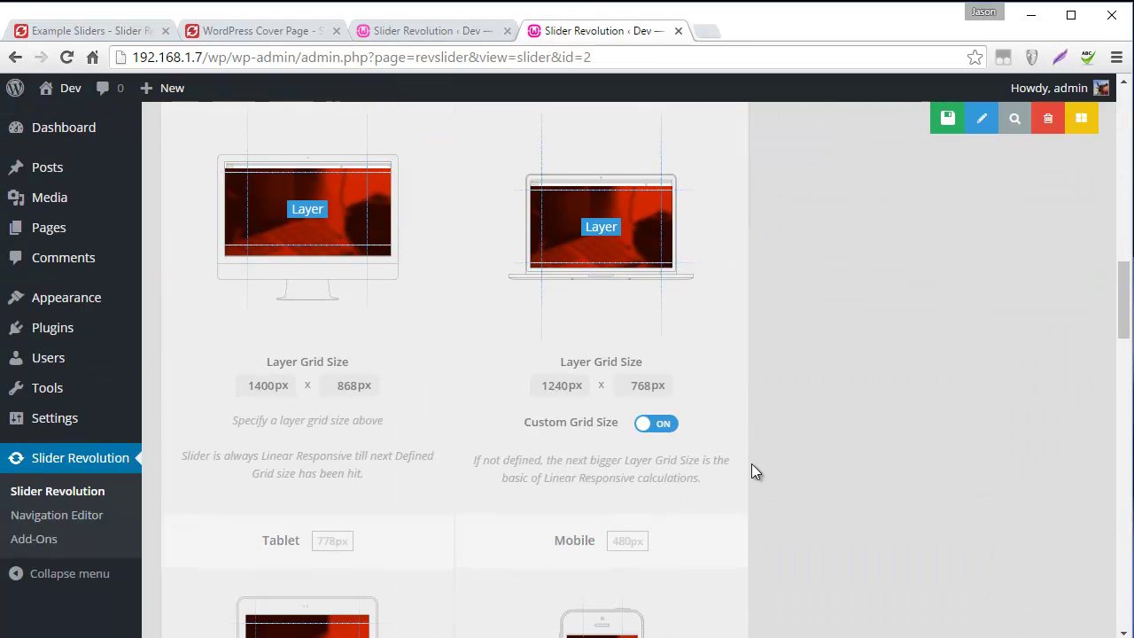
{"action": "scroll", "coordinate": [752, 464], "scroll_direction": "down", "scroll_amount": 1}
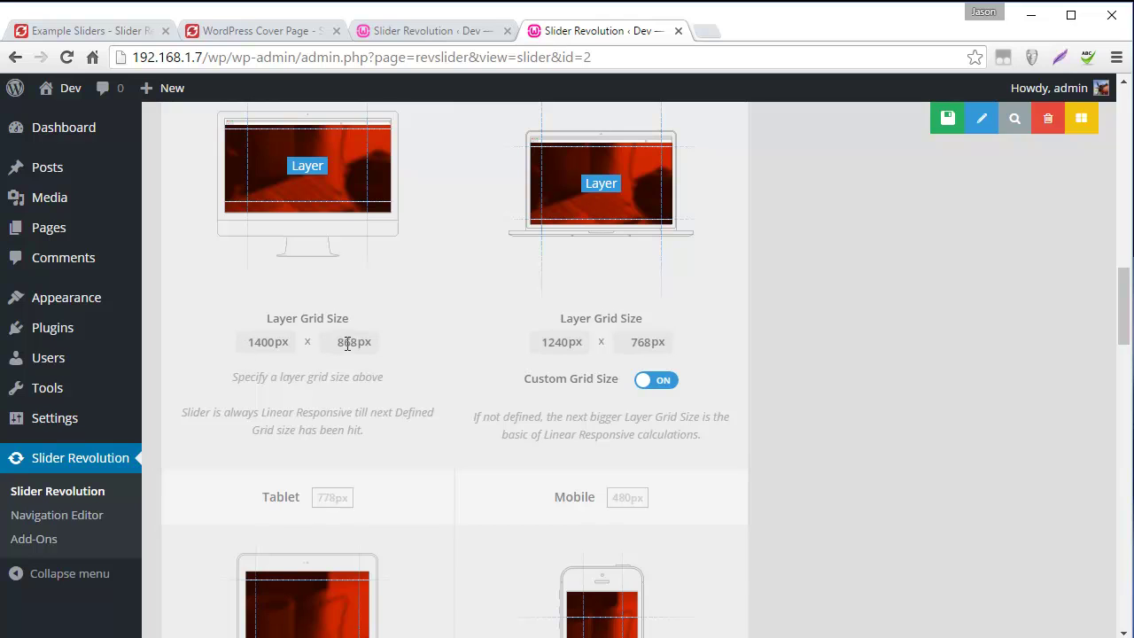
{"action": "scroll", "coordinate": [367, 363], "scroll_direction": "up", "scroll_amount": 2}
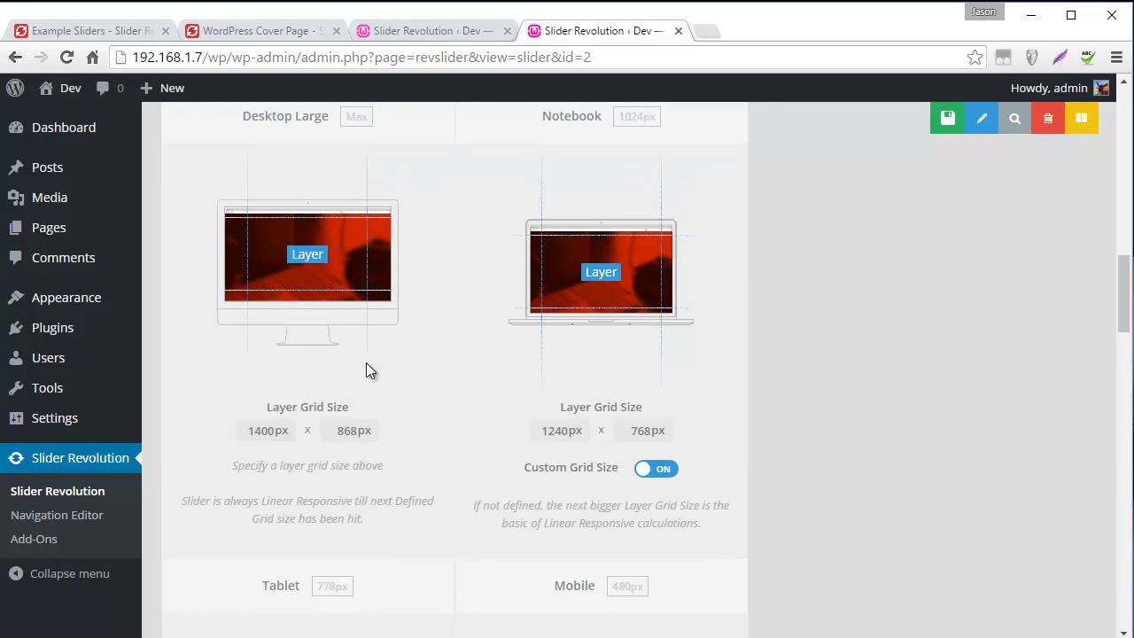
Step: Set my slider's desktop grid width to 1400, checking against the example slider
{"action": "left_click", "coordinate": [394, 34]}
{"action": "left_click_drag", "start_coordinate": [272, 343], "coordinate": [227, 340]}
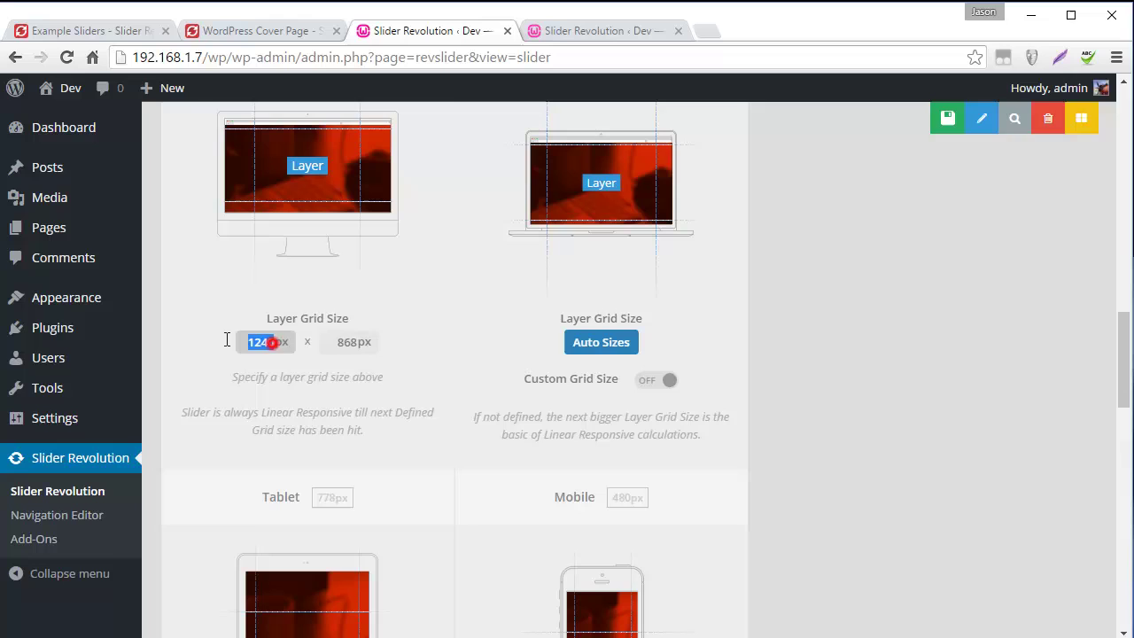
{"action": "type", "text": "140"}
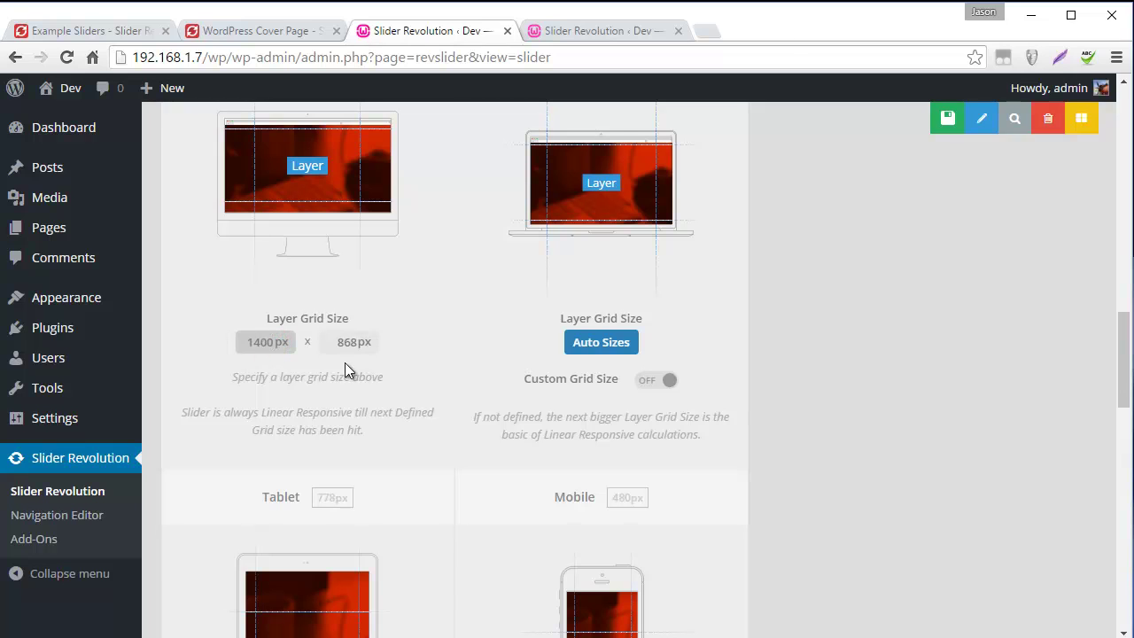
{"action": "left_click", "coordinate": [598, 31]}
{"action": "scroll", "coordinate": [552, 366], "scroll_direction": "up", "scroll_amount": 1}
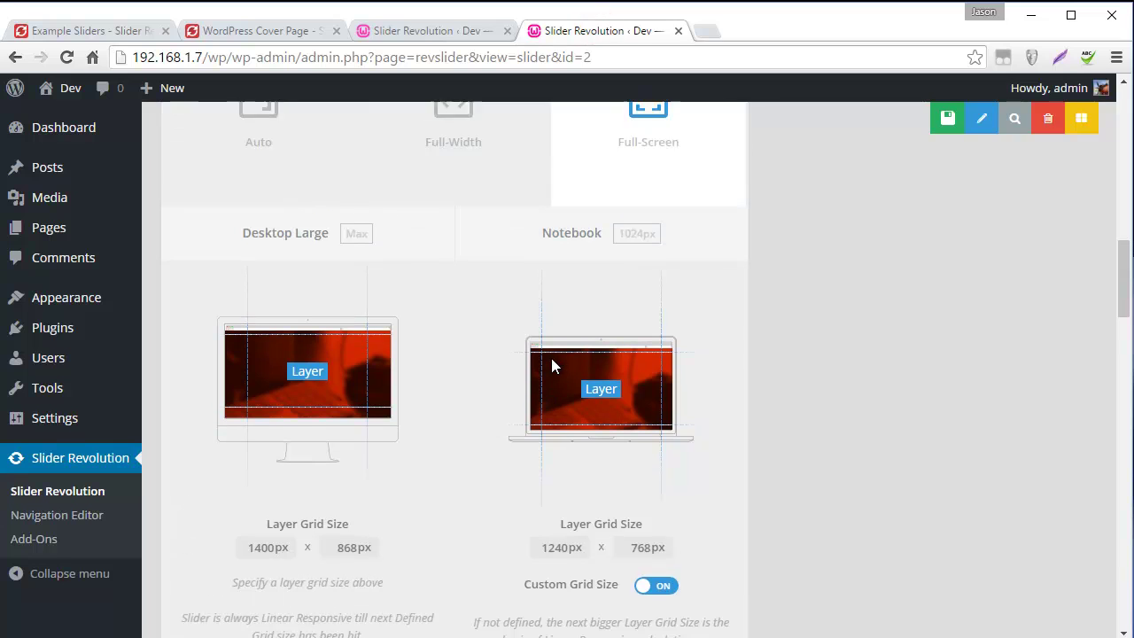
{"action": "scroll", "coordinate": [597, 493], "scroll_direction": "down", "scroll_amount": 2}
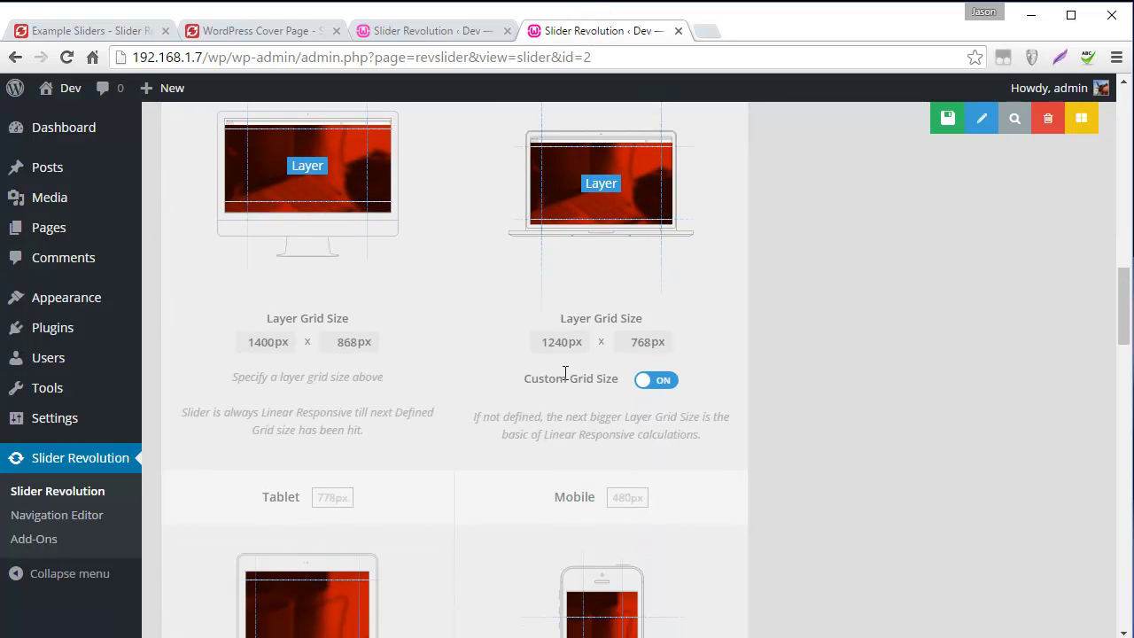
{"action": "scroll", "coordinate": [562, 380], "scroll_direction": "down", "scroll_amount": 4}
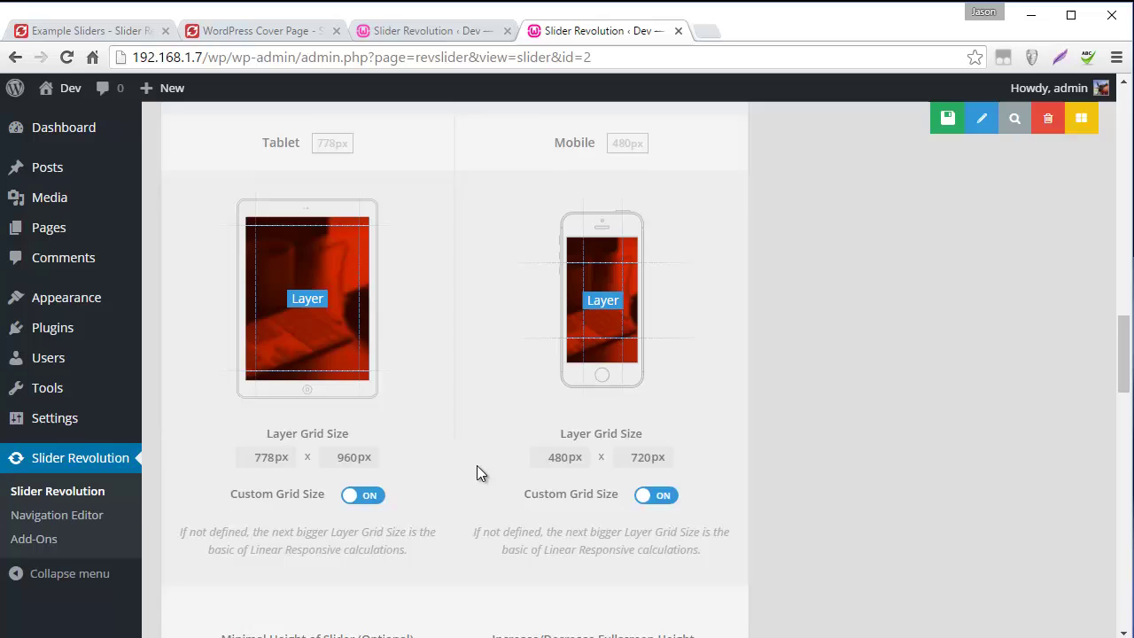
{"action": "scroll", "coordinate": [477, 472], "scroll_direction": "up", "scroll_amount": 5}
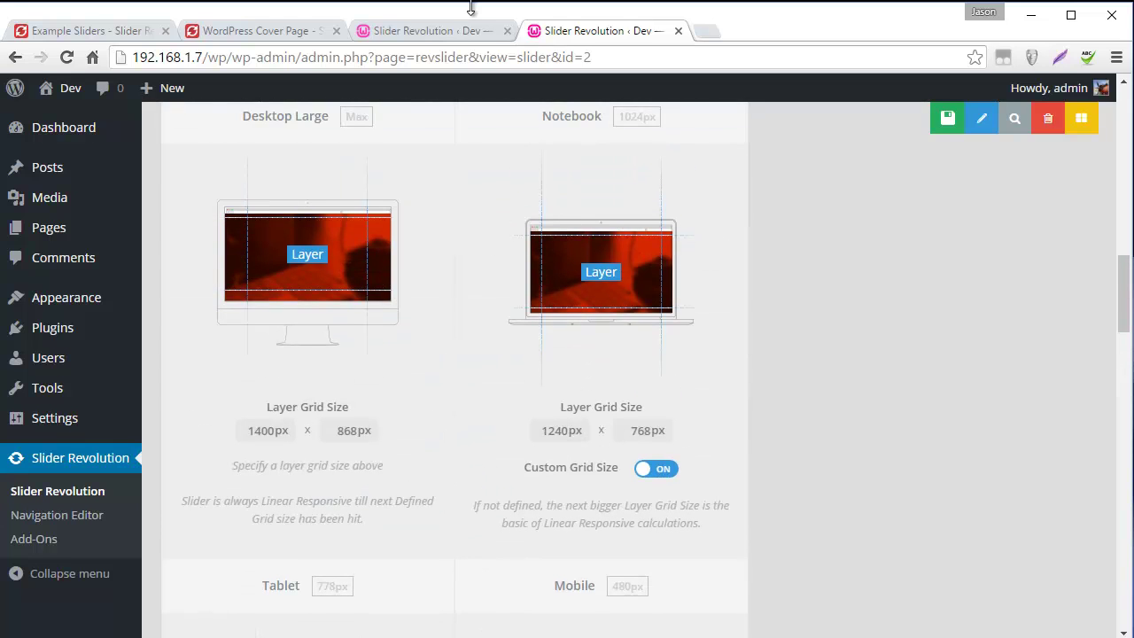
Step: Enable a custom notebook grid size of 1240×768
{"action": "left_click", "coordinate": [396, 34]}
{"action": "left_click", "coordinate": [661, 380]}
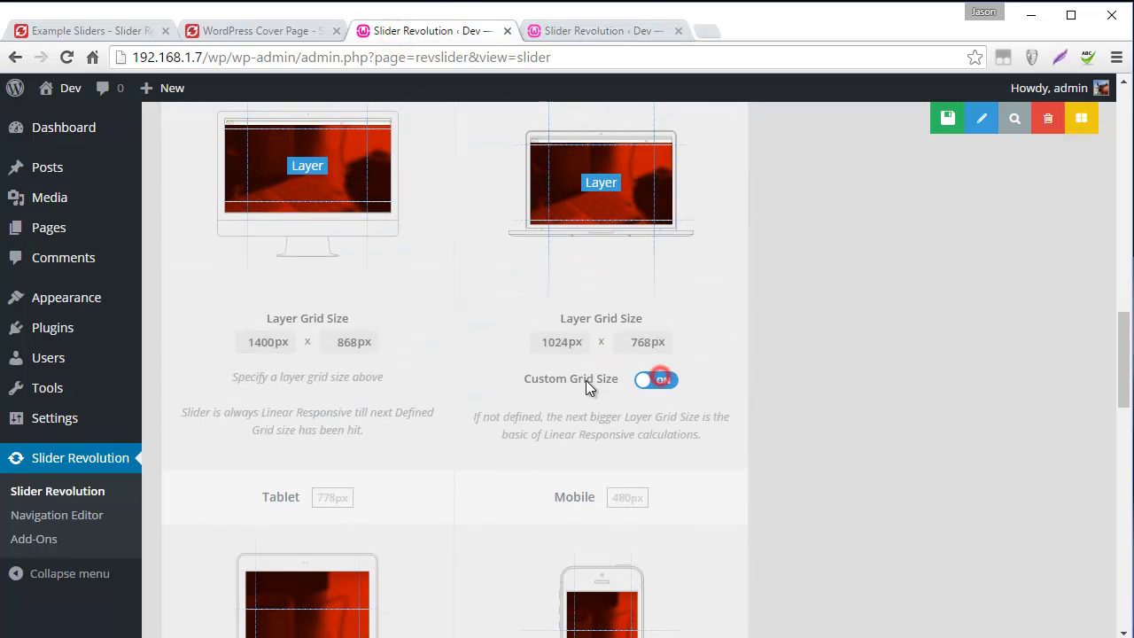
{"action": "double_click", "coordinate": [567, 341]}
{"action": "type", "text": "12"}
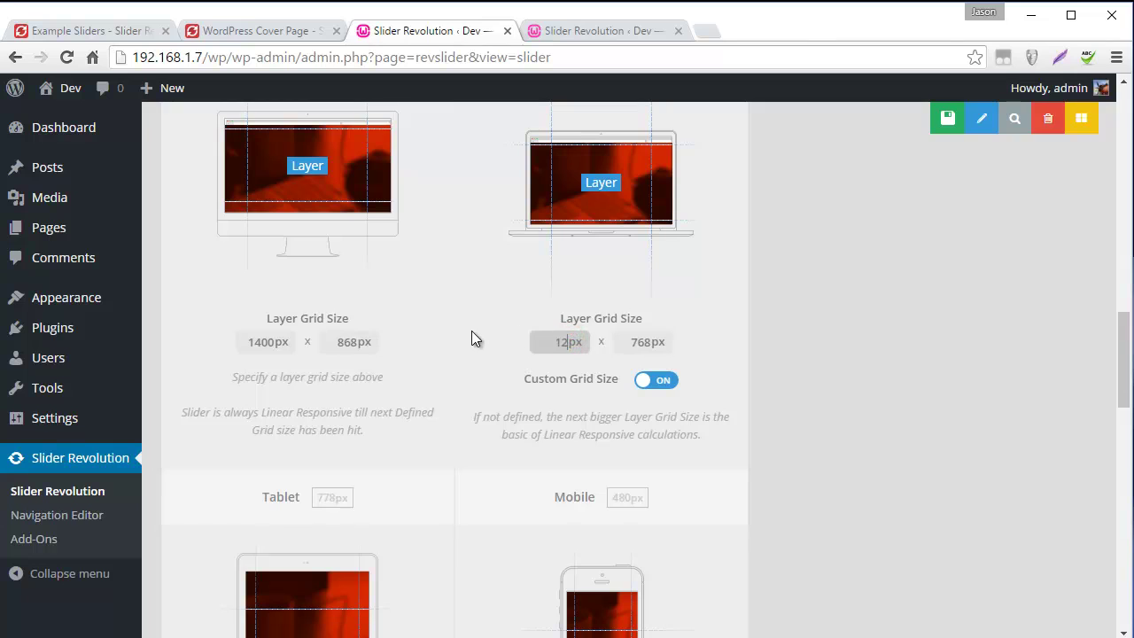
{"action": "type", "text": "40"}
{"action": "left_click", "coordinate": [585, 32]}
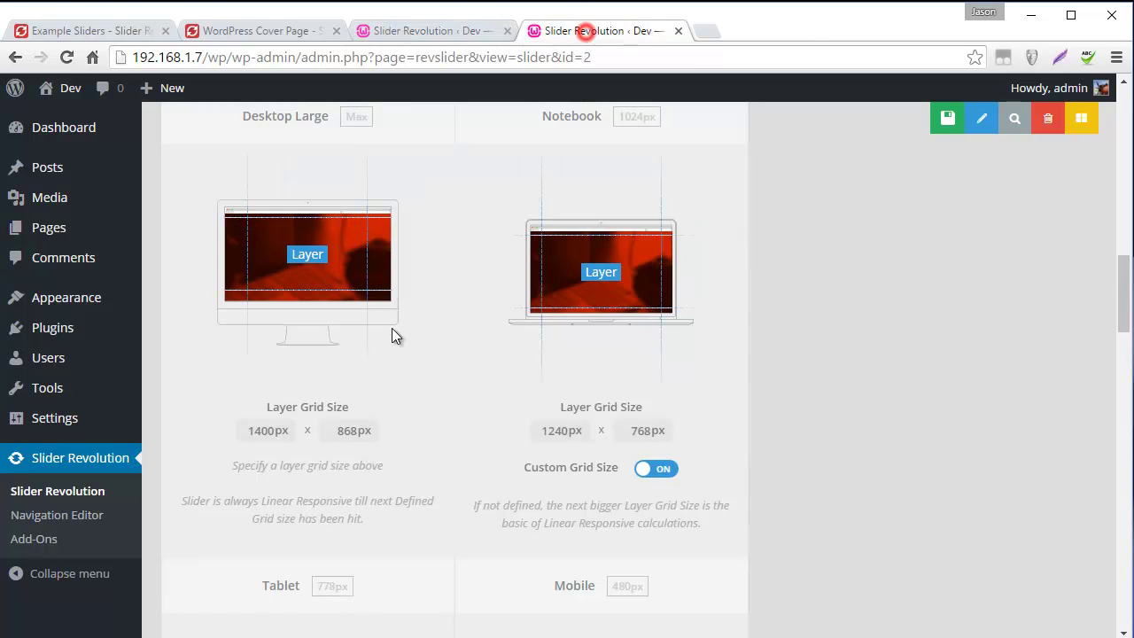
{"action": "scroll", "coordinate": [398, 329], "scroll_direction": "down", "scroll_amount": 5}
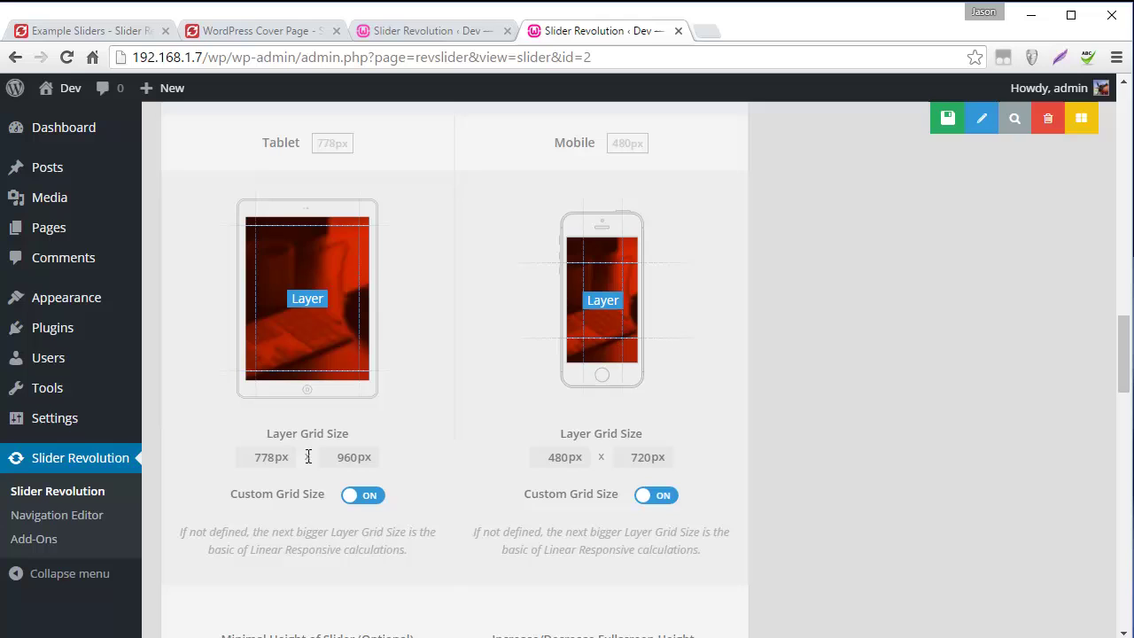
{"action": "left_click", "coordinate": [437, 33]}
Step: Enable custom tablet 778×960 and mobile 480×720 grid sizes, matching the example slider
{"action": "scroll", "coordinate": [320, 517], "scroll_direction": "down", "scroll_amount": 3}
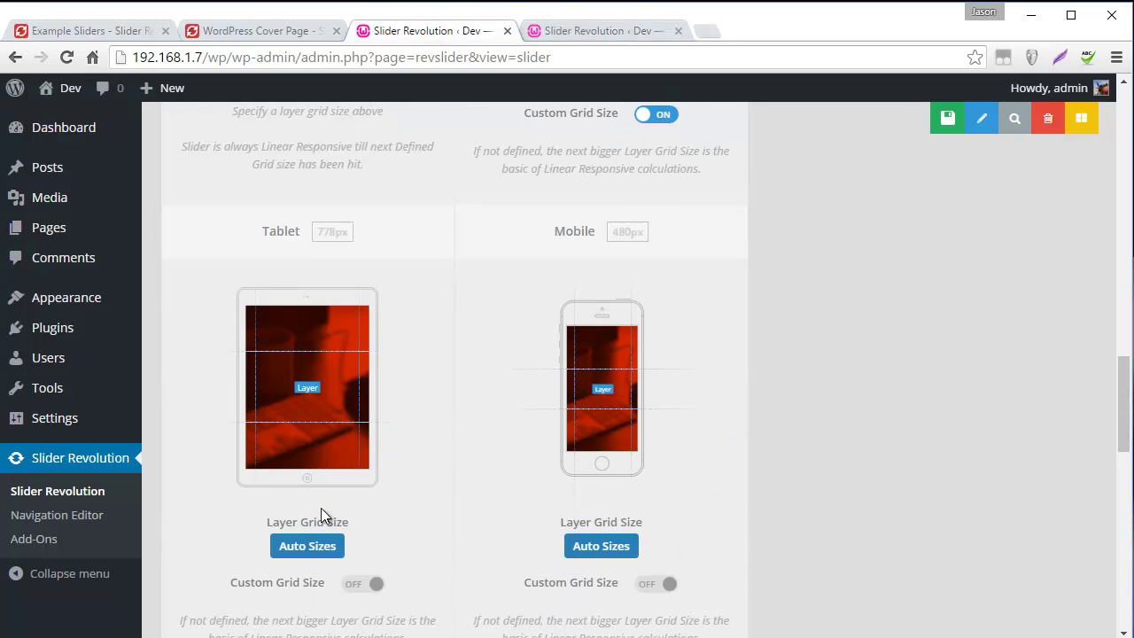
{"action": "left_click", "coordinate": [366, 584]}
{"action": "scroll", "coordinate": [365, 567], "scroll_direction": "down", "scroll_amount": 2}
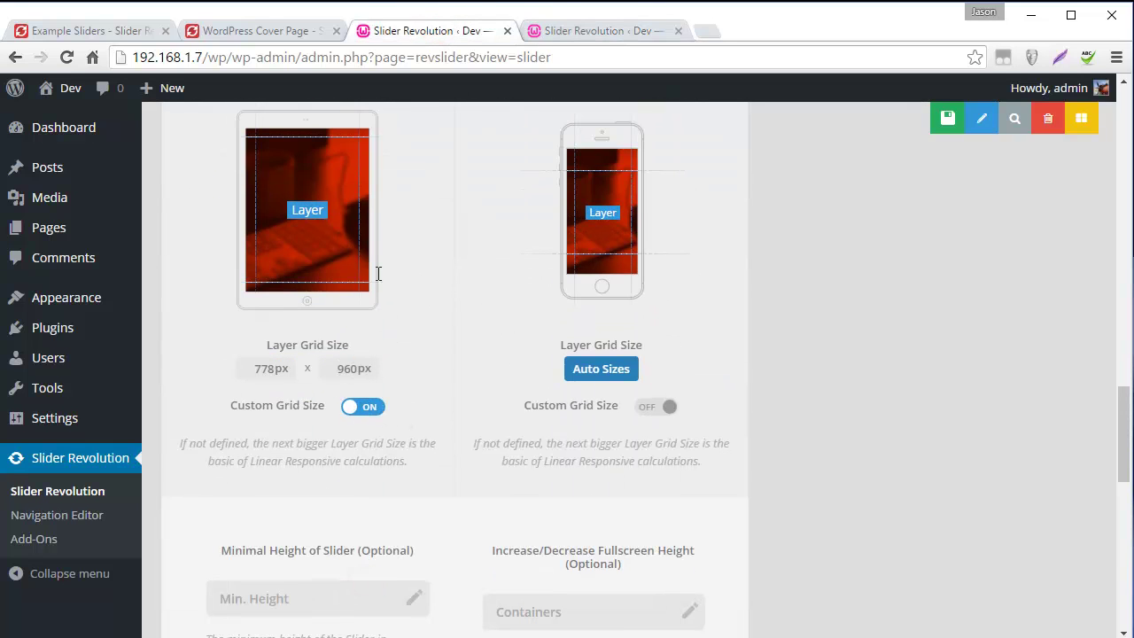
{"action": "left_click", "coordinate": [585, 31]}
{"action": "scroll", "coordinate": [594, 284], "scroll_direction": "down", "scroll_amount": 1}
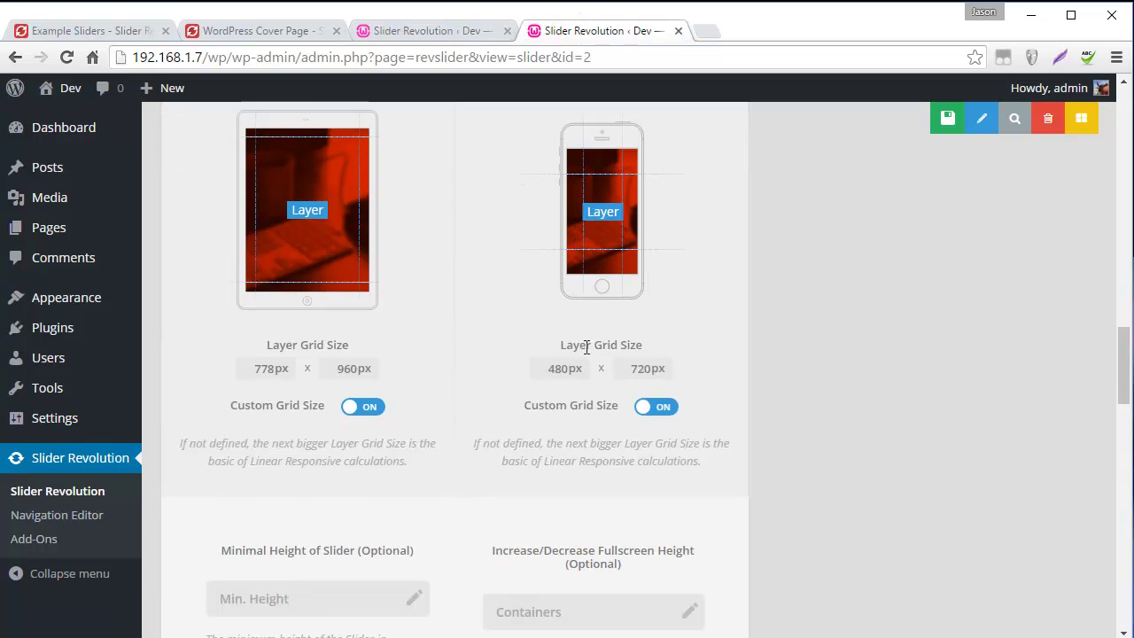
{"action": "left_click", "coordinate": [412, 19]}
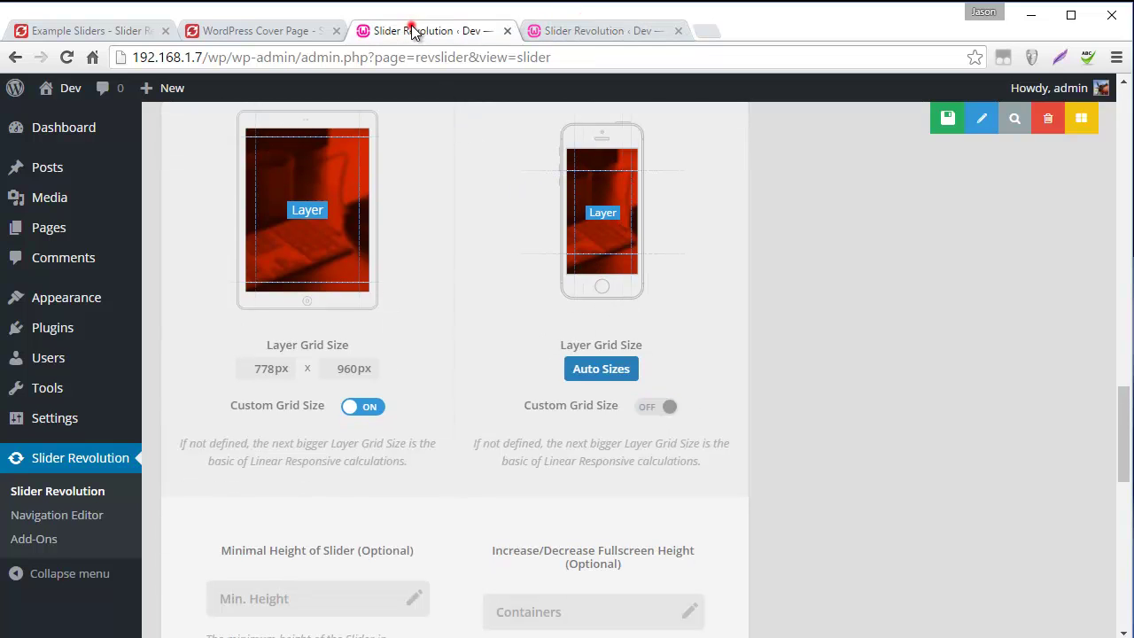
{"action": "left_click", "coordinate": [654, 409]}
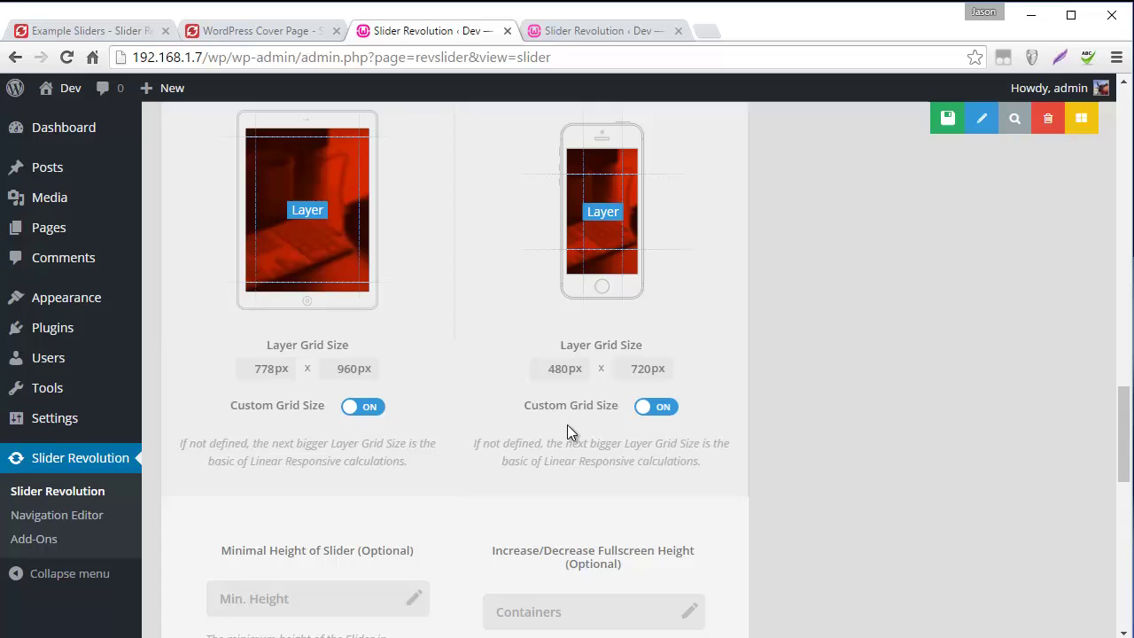
{"action": "scroll", "coordinate": [532, 436], "scroll_direction": "up", "scroll_amount": 3}
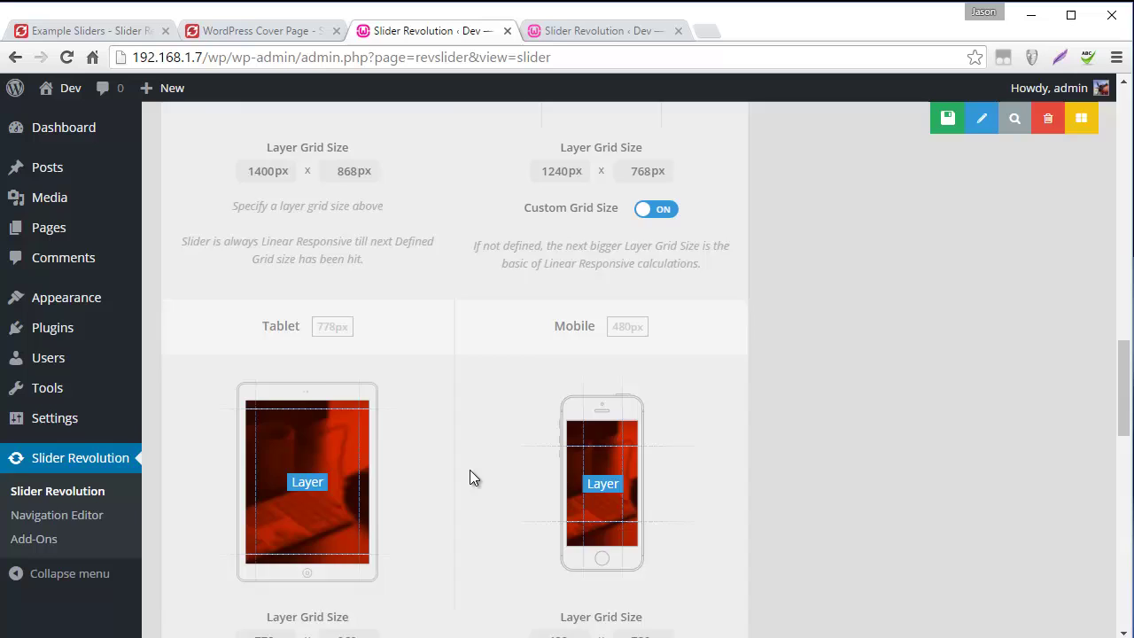
{"action": "scroll", "coordinate": [471, 472], "scroll_direction": "up", "scroll_amount": 1}
{"action": "scroll", "coordinate": [471, 472], "scroll_direction": "up", "scroll_amount": 1}
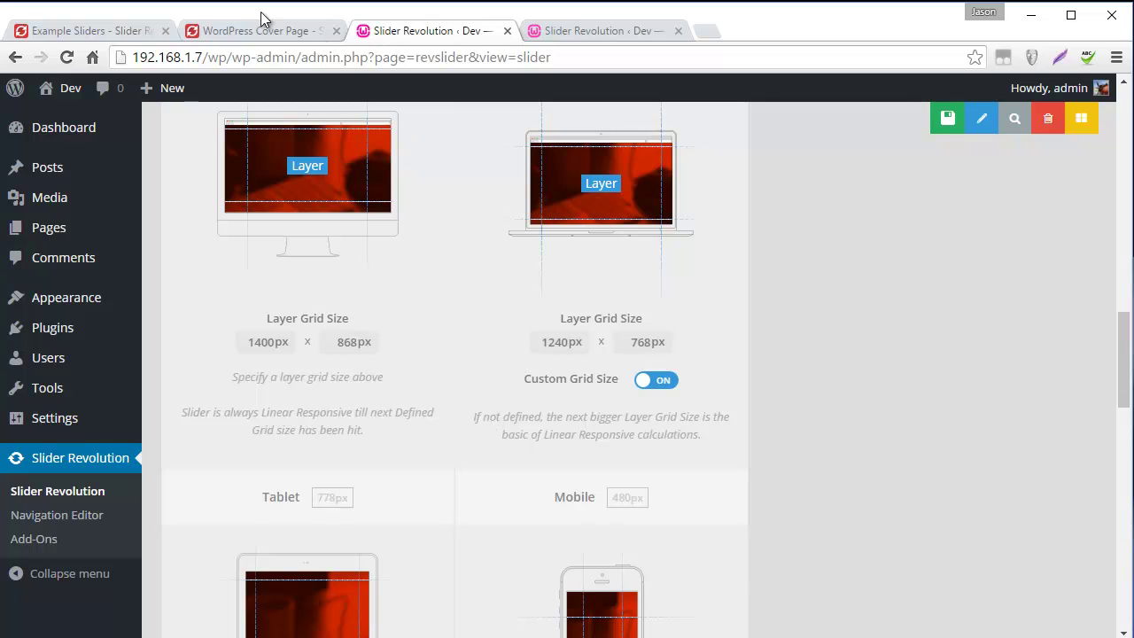
Step: Open the example slider's slide editor
{"action": "left_click", "coordinate": [578, 32]}
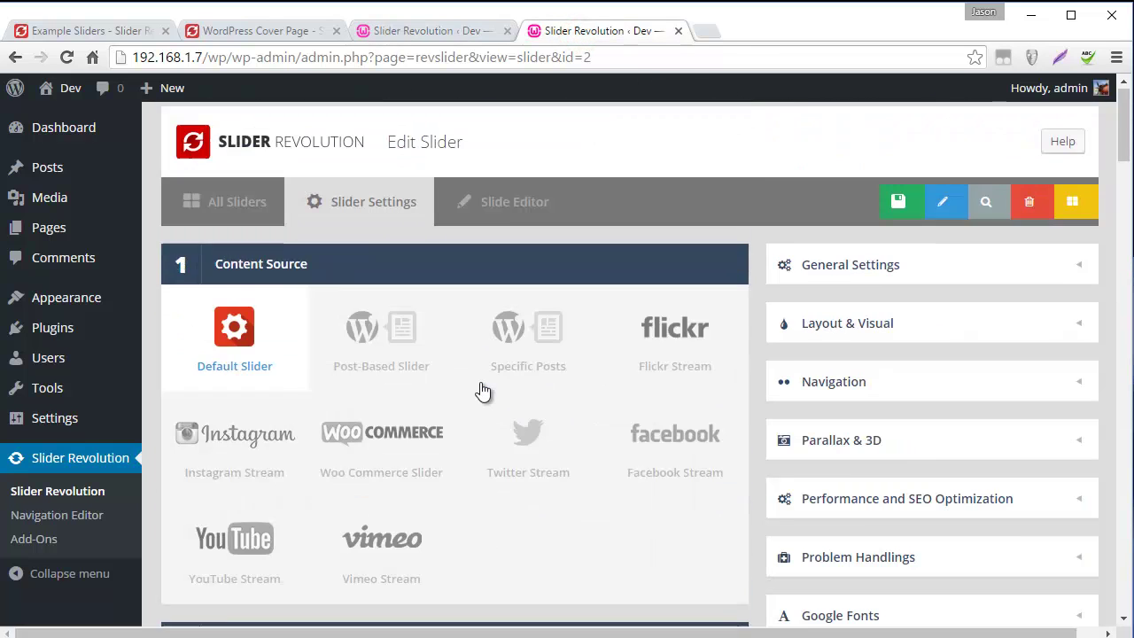
{"action": "scroll", "coordinate": [483, 393], "scroll_direction": "down", "scroll_amount": 3}
{"action": "scroll", "coordinate": [473, 357], "scroll_direction": "up", "scroll_amount": 3}
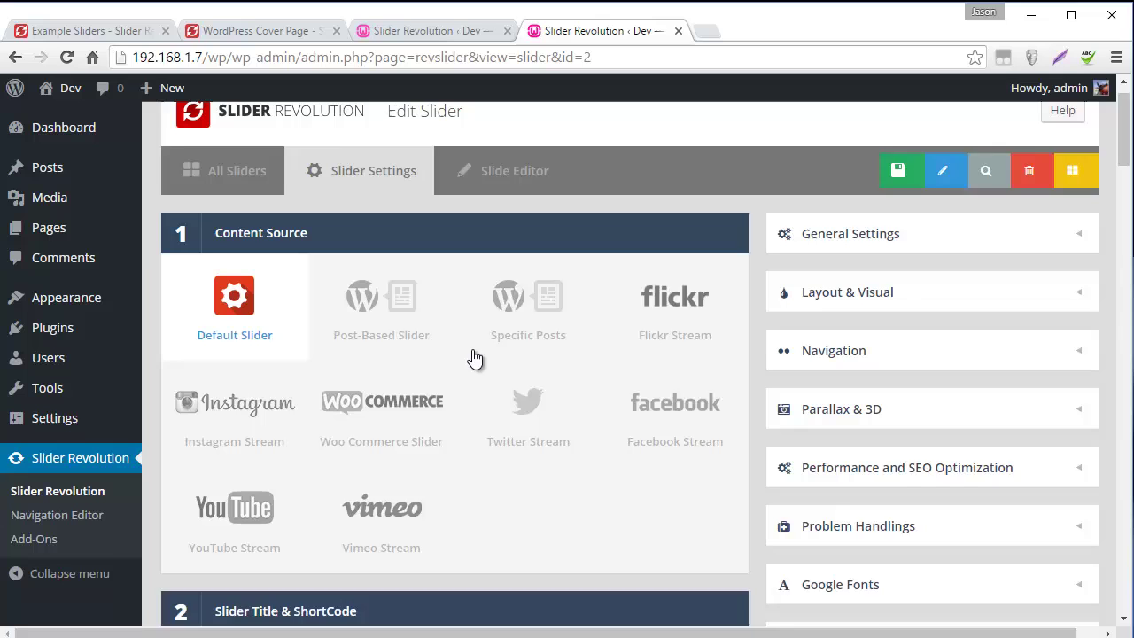
{"action": "left_click", "coordinate": [520, 203]}
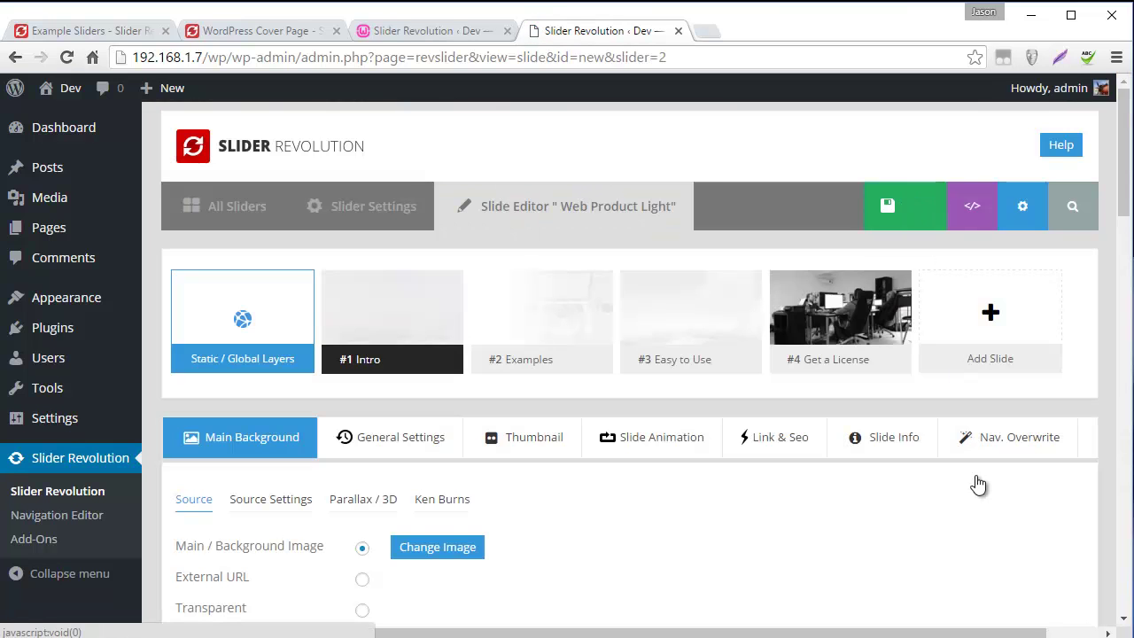
{"action": "scroll", "coordinate": [966, 416], "scroll_direction": "down", "scroll_amount": 7}
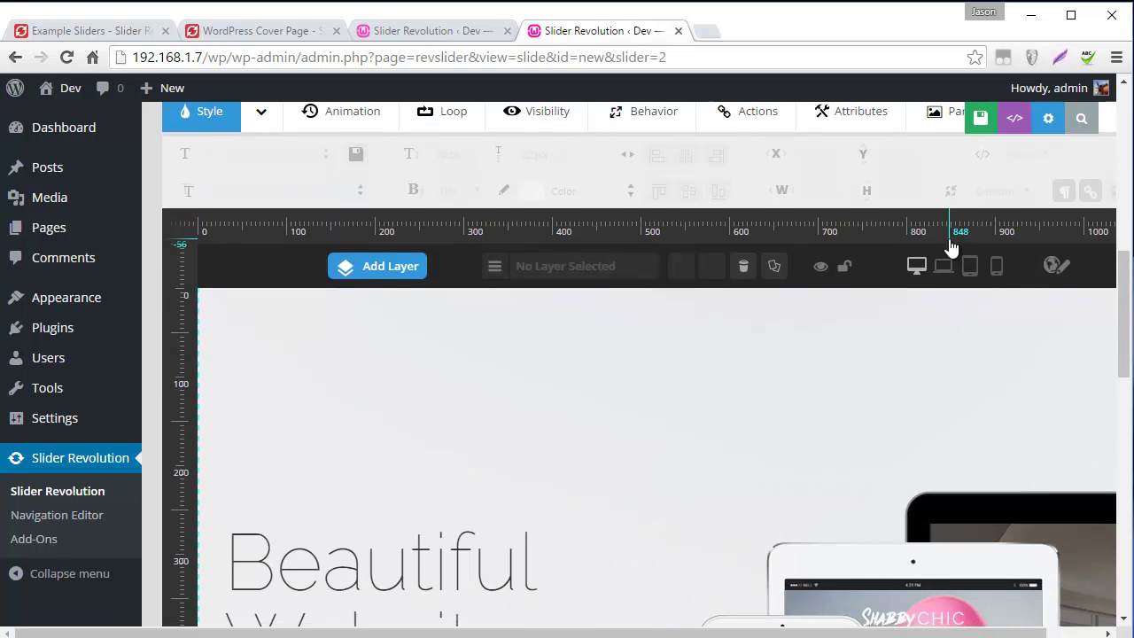
{"action": "scroll", "coordinate": [939, 274], "scroll_direction": "down", "scroll_amount": 1}
Step: Preview the example slide at notebook, tablet and mobile sizes, then return to my slider's settings
{"action": "left_click", "coordinate": [945, 178]}
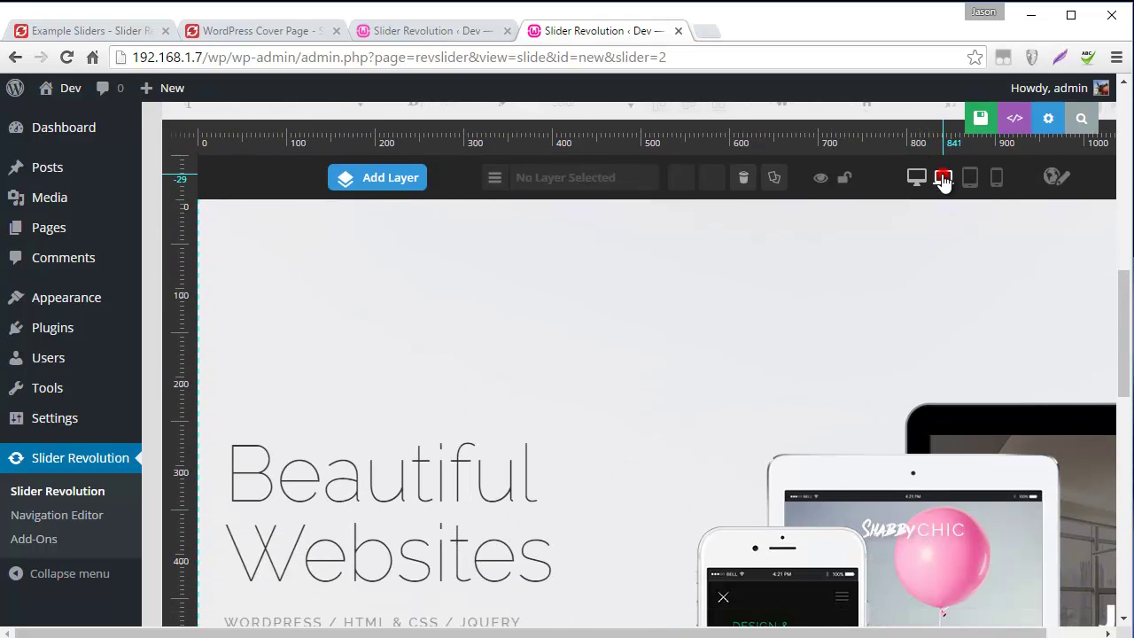
{"action": "left_click", "coordinate": [971, 178]}
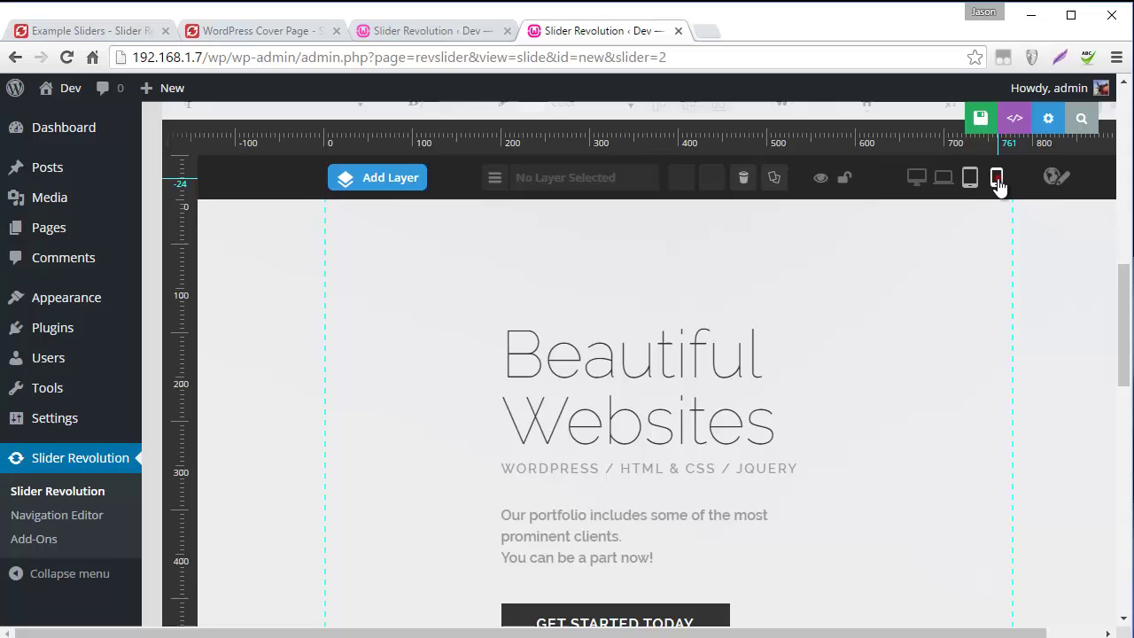
{"action": "left_click", "coordinate": [997, 179]}
{"action": "scroll", "coordinate": [602, 438], "scroll_direction": "down", "scroll_amount": 3}
{"action": "scroll", "coordinate": [602, 441], "scroll_direction": "down", "scroll_amount": 2}
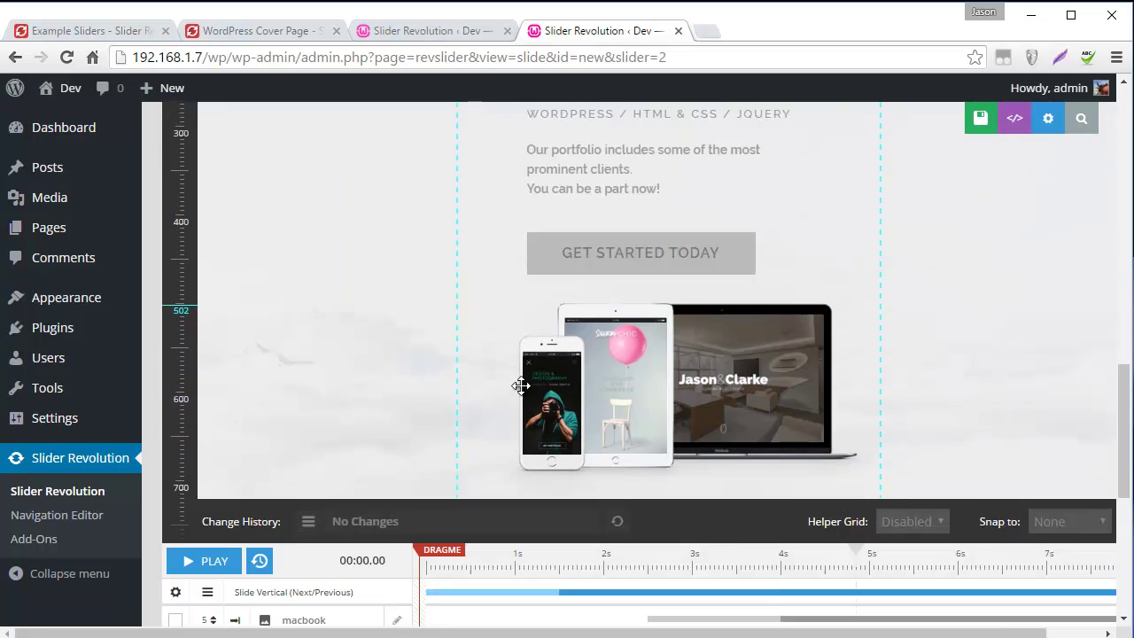
{"action": "scroll", "coordinate": [520, 384], "scroll_direction": "up", "scroll_amount": 6}
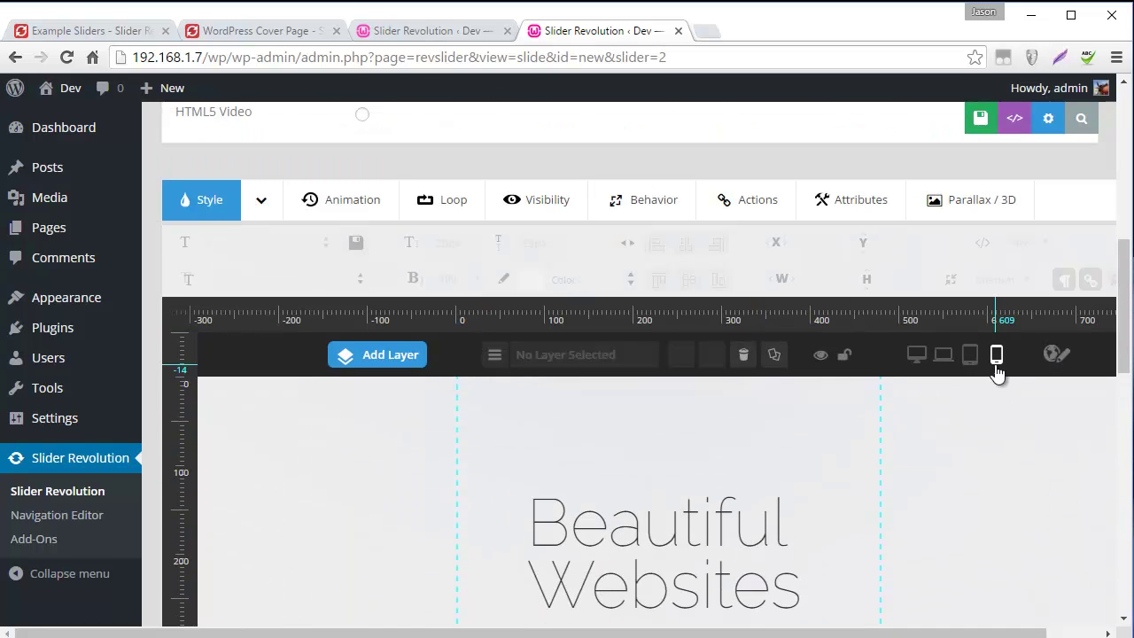
{"action": "left_click", "coordinate": [393, 30]}
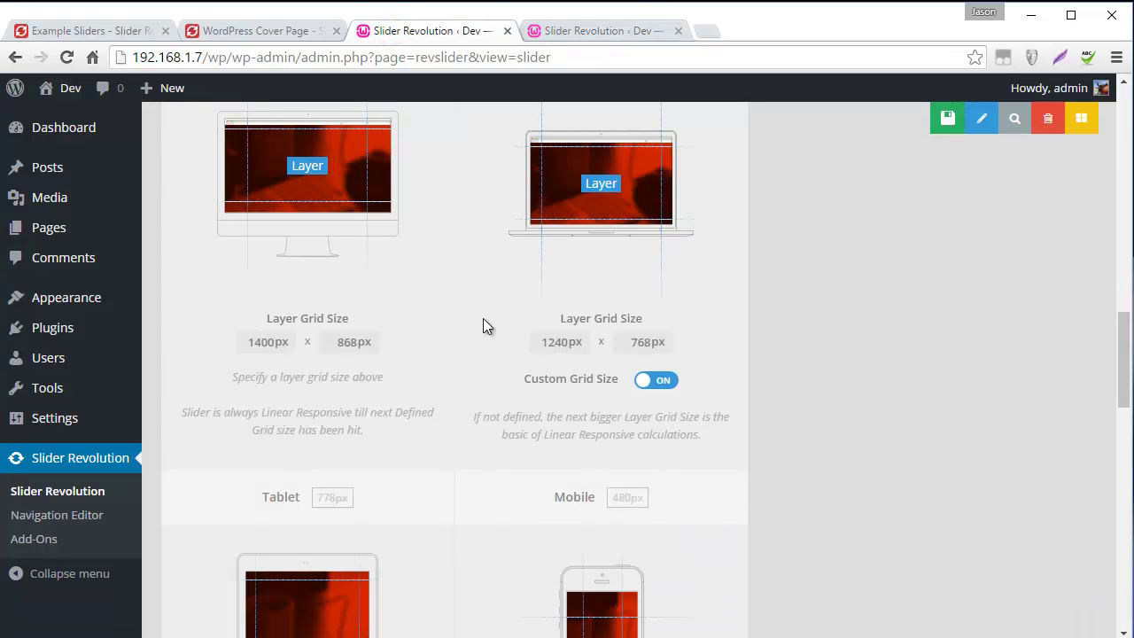
Step: Save my slider's full-screen settings and close the extra example-slider tab
{"action": "scroll", "coordinate": [638, 328], "scroll_direction": "up", "scroll_amount": 10}
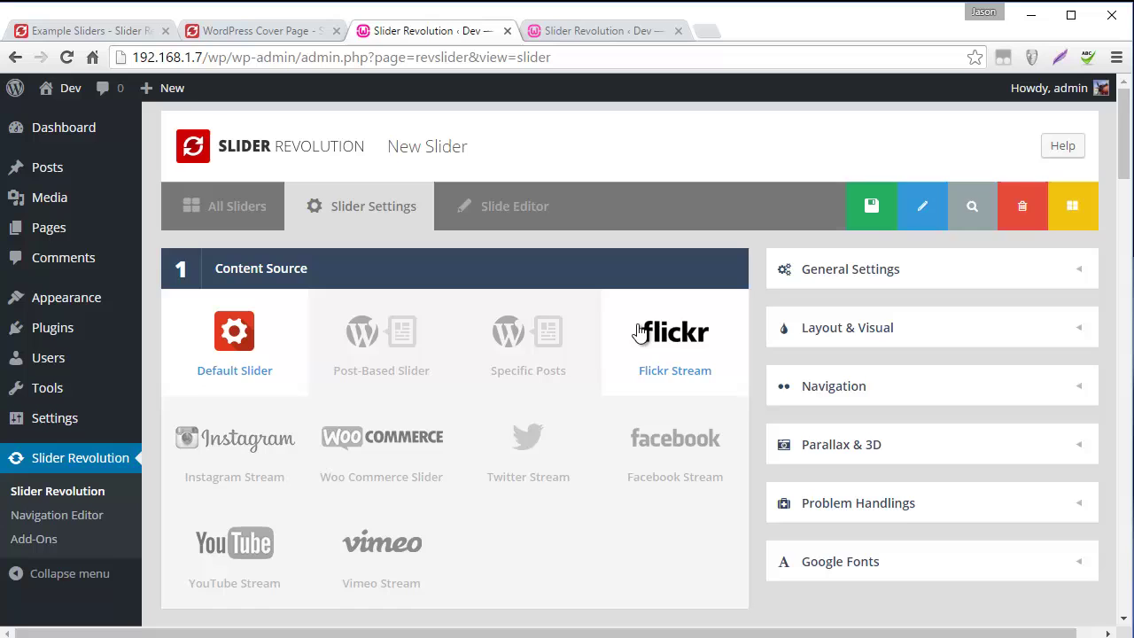
{"action": "scroll", "coordinate": [633, 337], "scroll_direction": "down", "scroll_amount": 4}
{"action": "scroll", "coordinate": [819, 383], "scroll_direction": "down", "scroll_amount": 10}
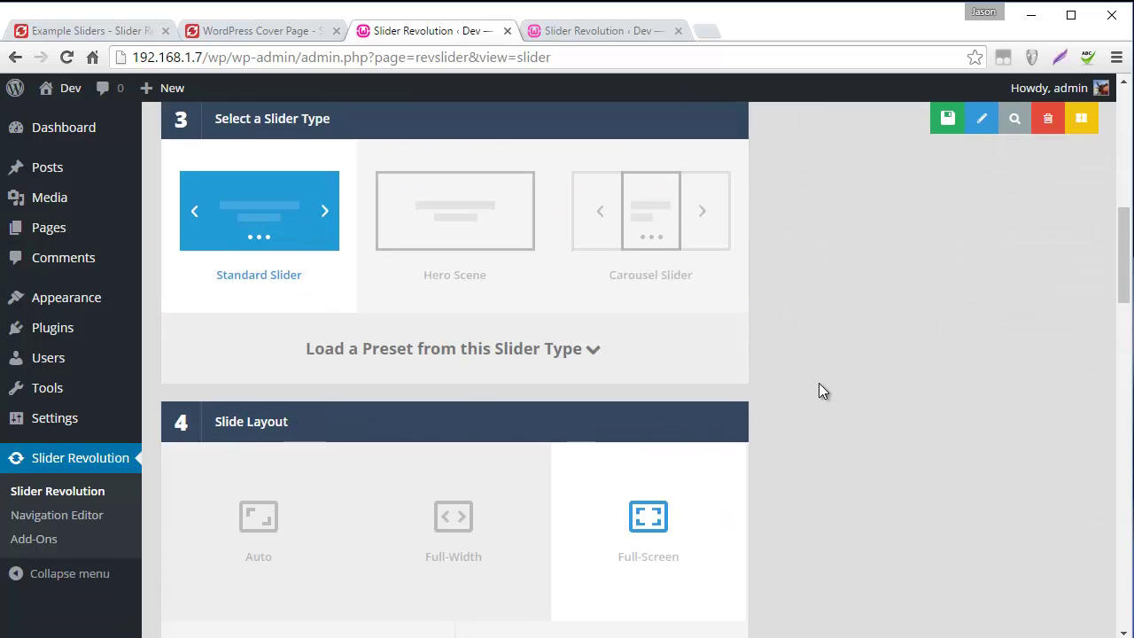
{"action": "scroll", "coordinate": [820, 384], "scroll_direction": "up", "scroll_amount": 9}
{"action": "scroll", "coordinate": [849, 328], "scroll_direction": "up", "scroll_amount": 4}
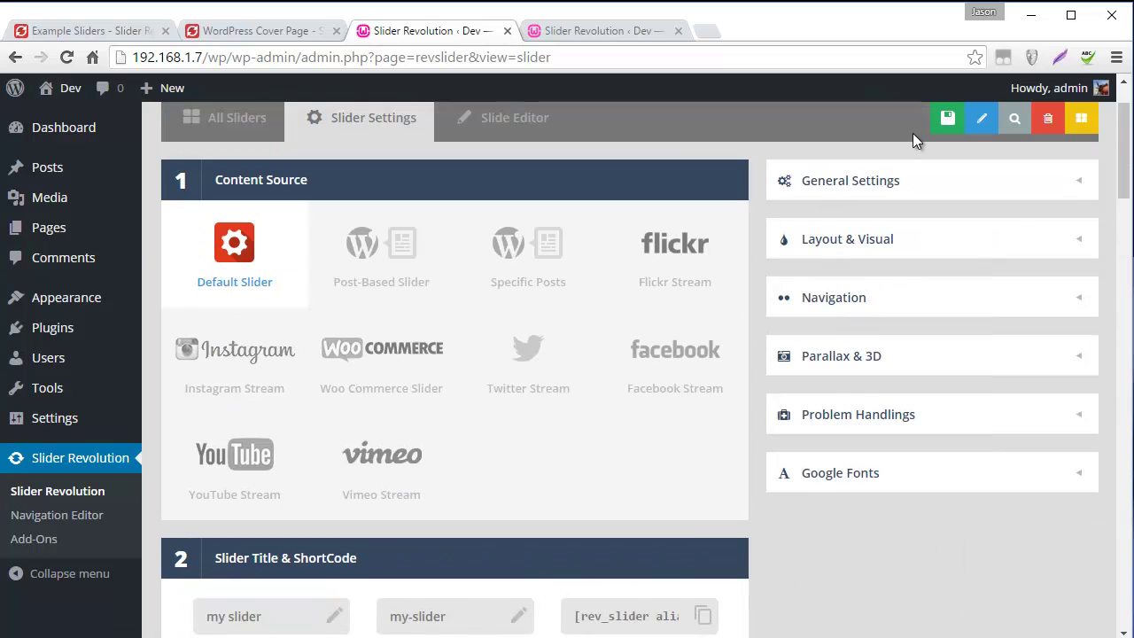
{"action": "left_click", "coordinate": [942, 128]}
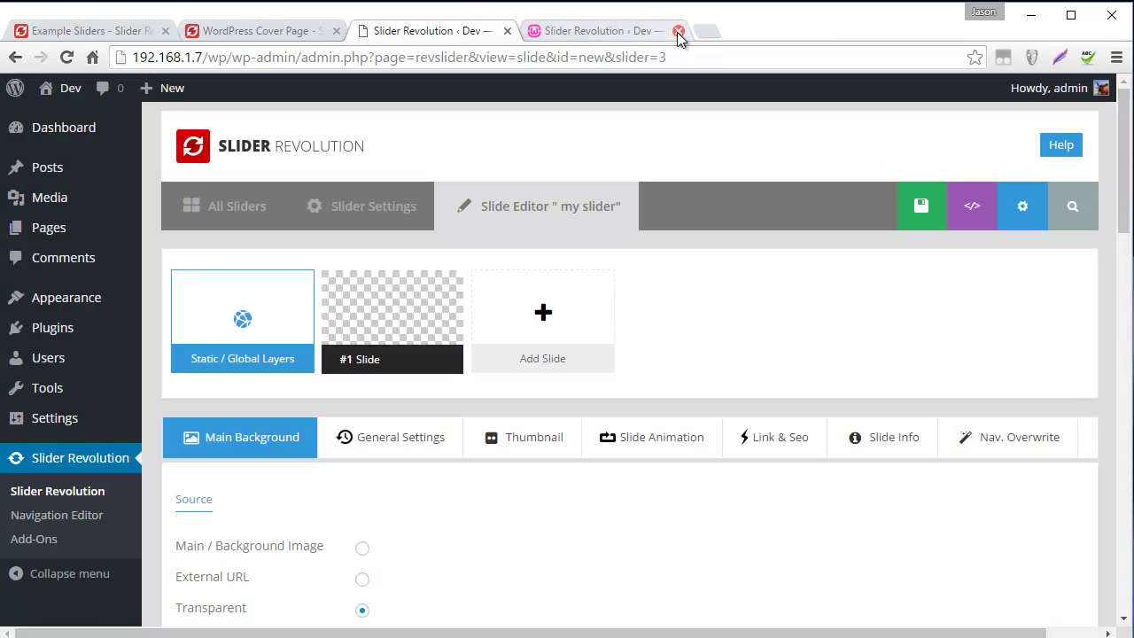
{"action": "left_click", "coordinate": [678, 32]}
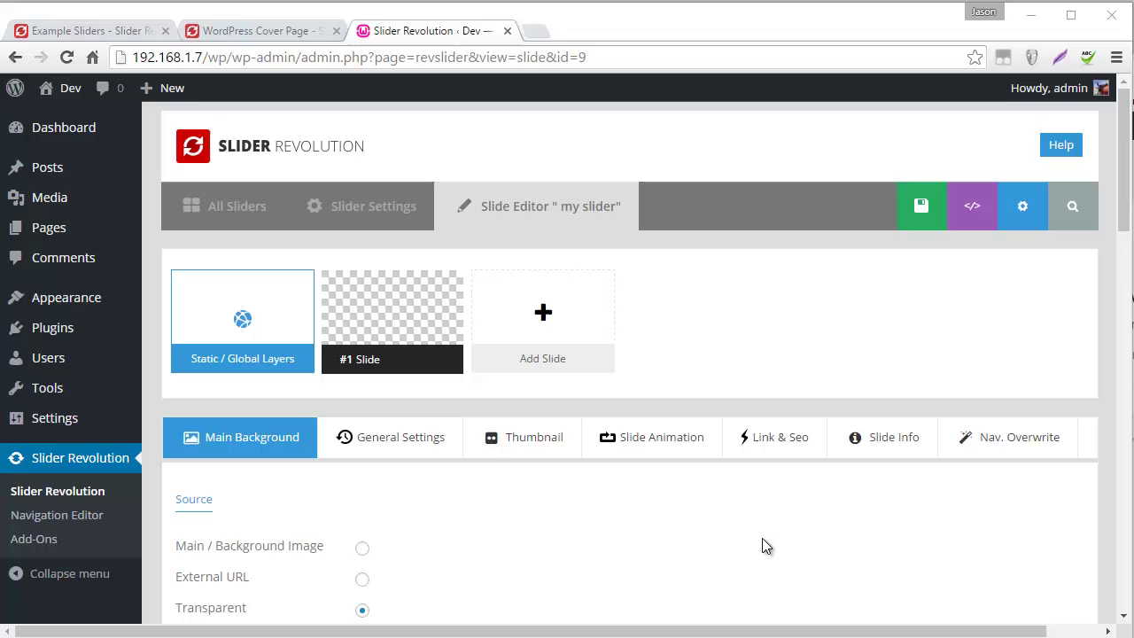
{"action": "mouse_move", "coordinate": [527, 332]}
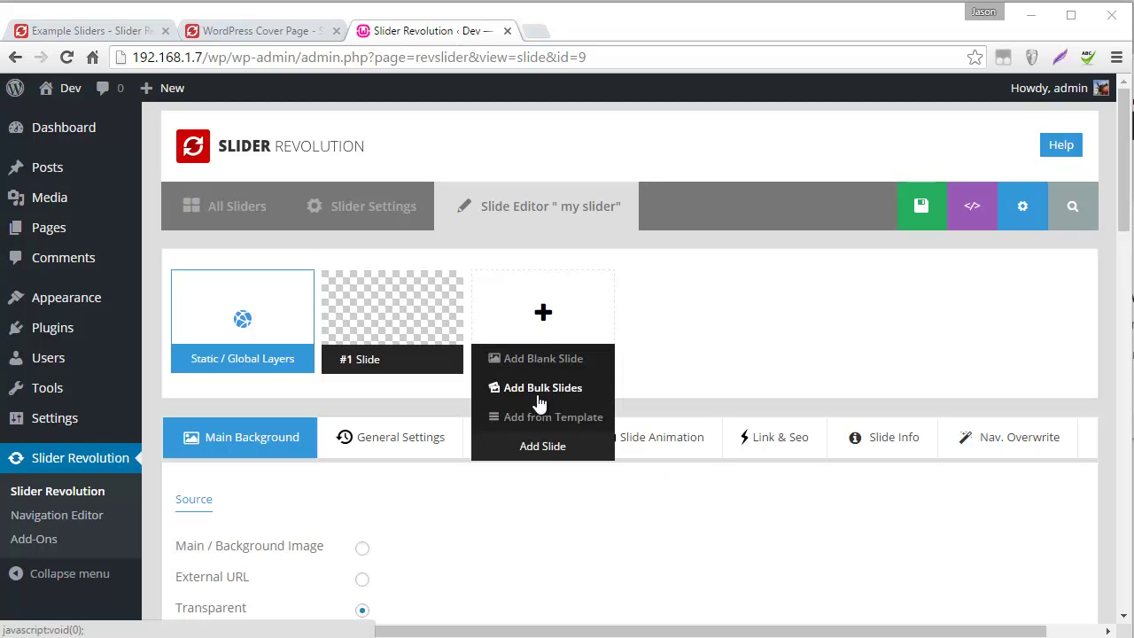
Step: Add the Examples slide from the local Web Product Light slide templates
{"action": "left_click", "coordinate": [541, 426]}
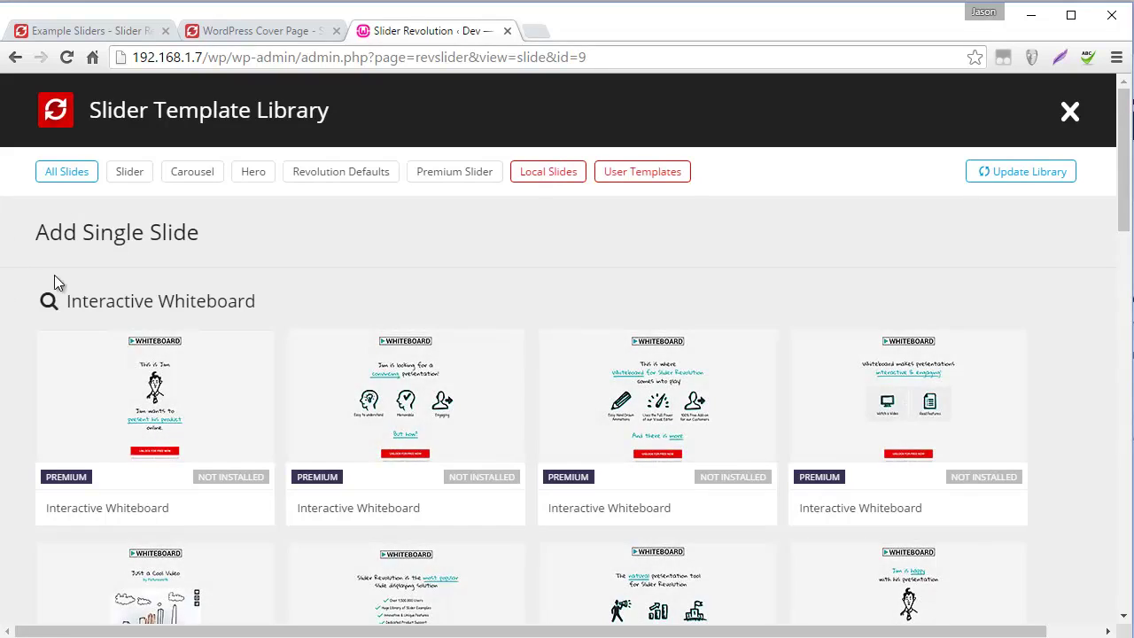
{"action": "scroll", "coordinate": [177, 296], "scroll_direction": "down", "scroll_amount": 3}
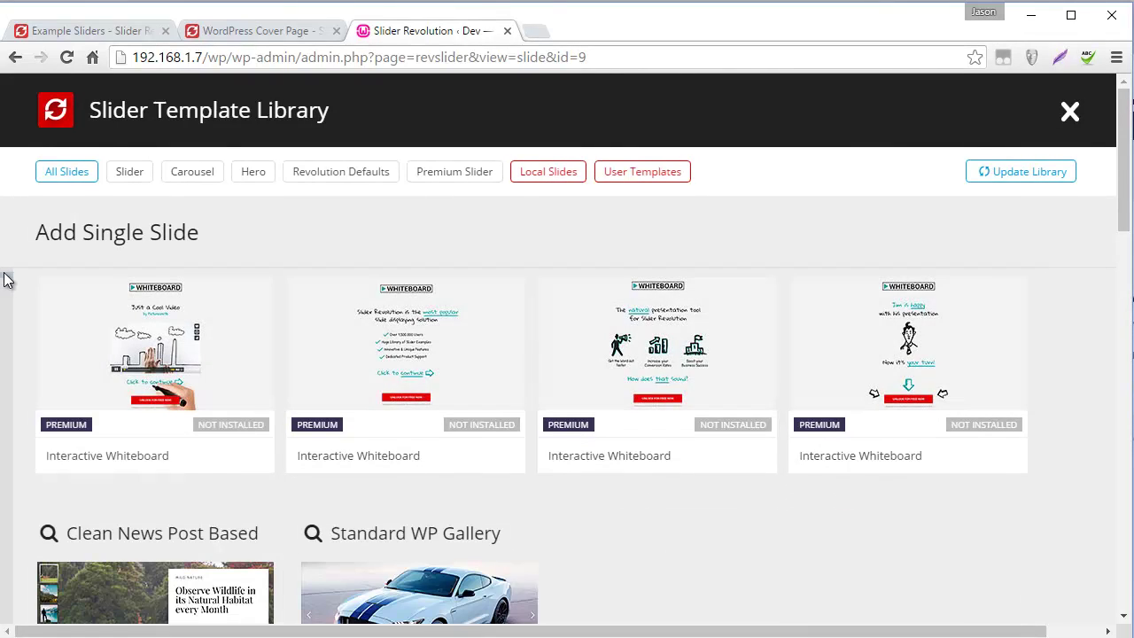
{"action": "mouse_move", "coordinate": [4, 282]}
{"action": "left_mouse_down"}
{"action": "mouse_move", "coordinate": [4, 461]}
{"action": "mouse_move", "coordinate": [9, 273]}
{"action": "left_mouse_up"}
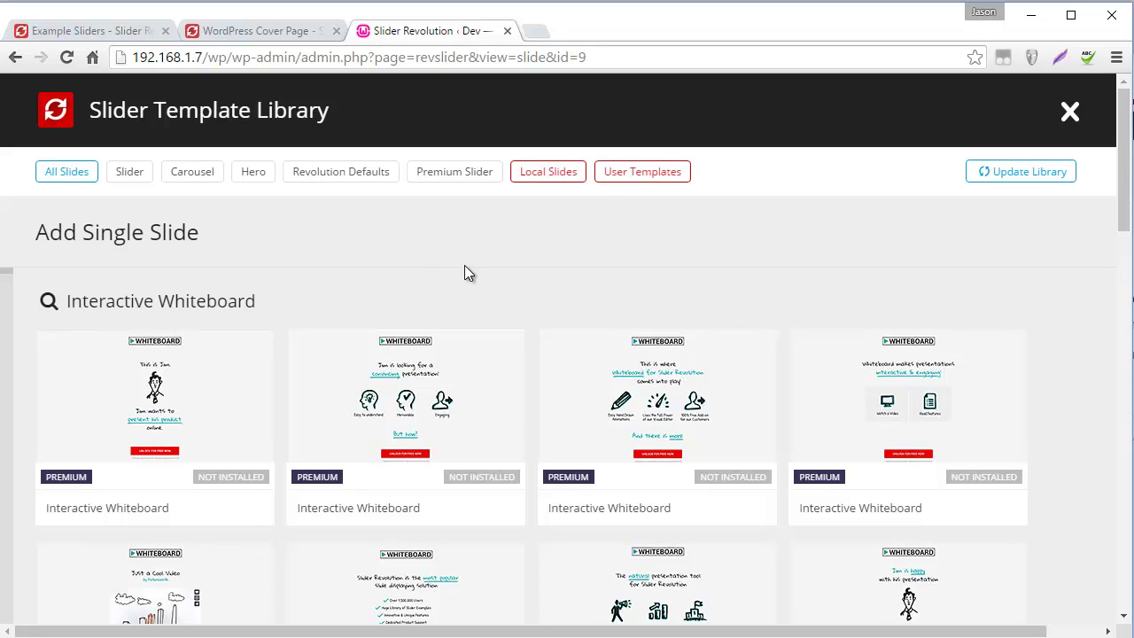
{"action": "left_click", "coordinate": [544, 179]}
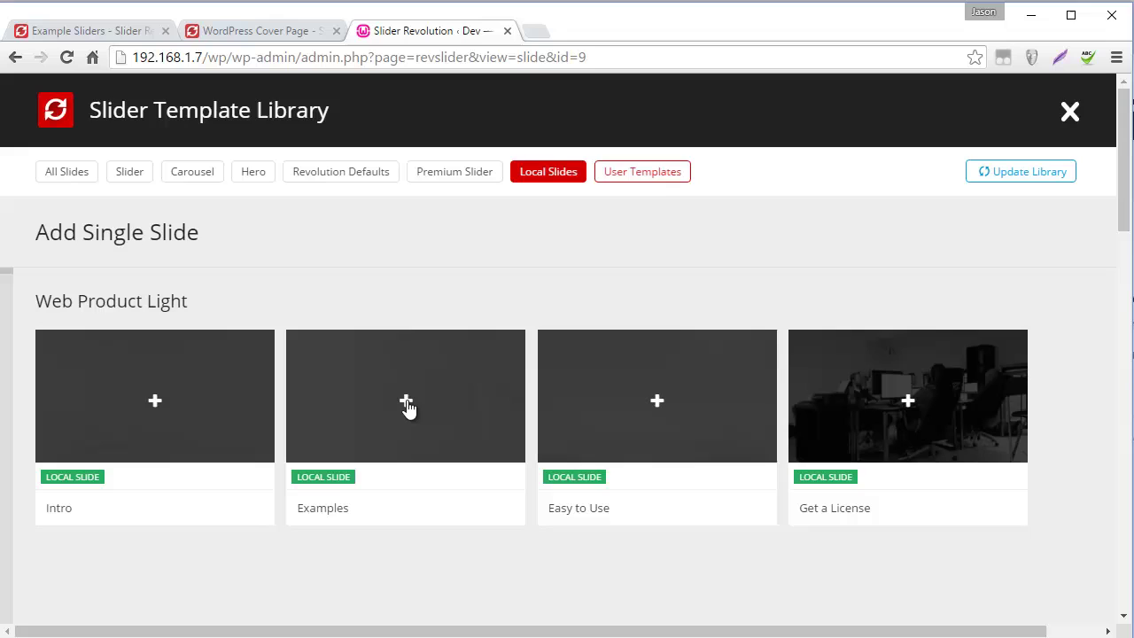
{"action": "left_click", "coordinate": [407, 402]}
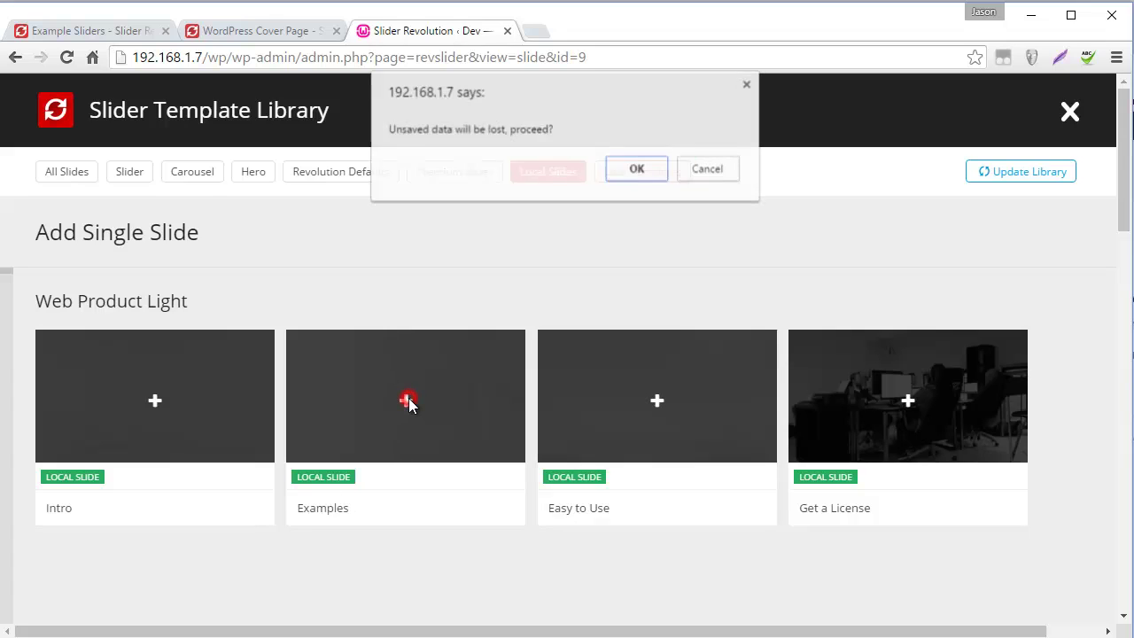
Step: Confirm adding the Examples slide and open #2 Examples for editing
{"action": "left_click", "coordinate": [633, 170]}
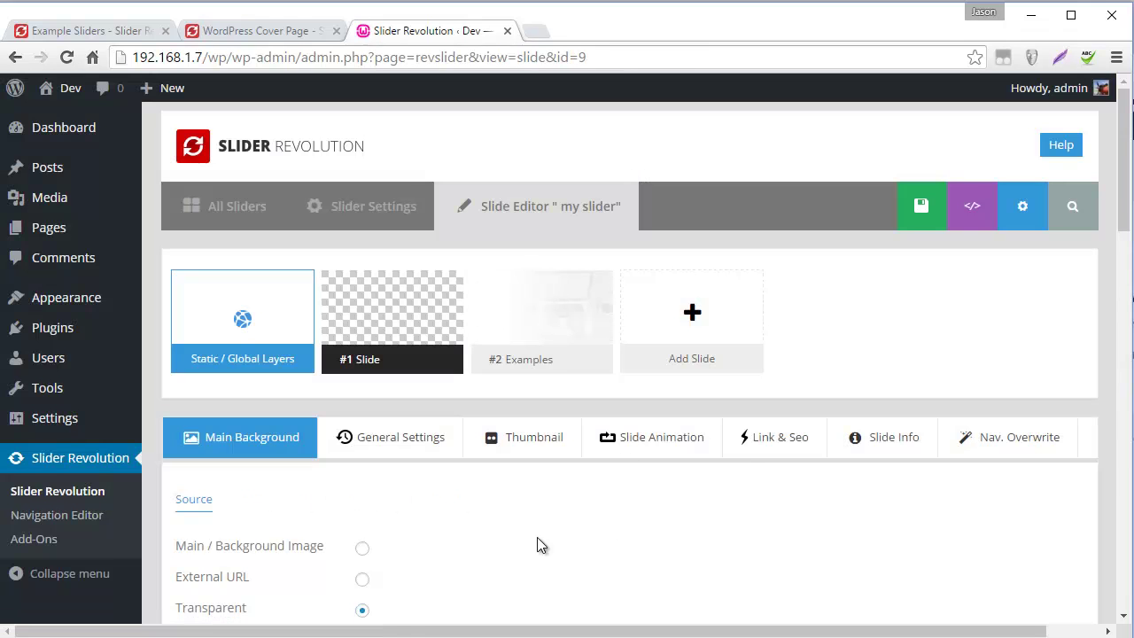
{"action": "left_click", "coordinate": [525, 312]}
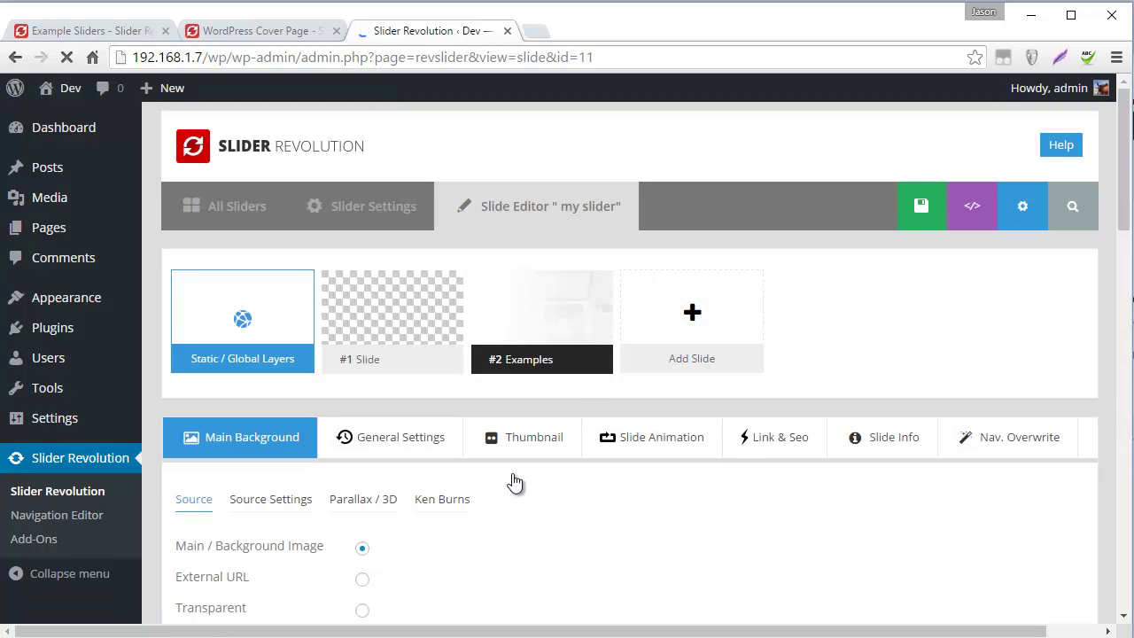
{"action": "scroll", "coordinate": [522, 477], "scroll_direction": "down", "scroll_amount": 15}
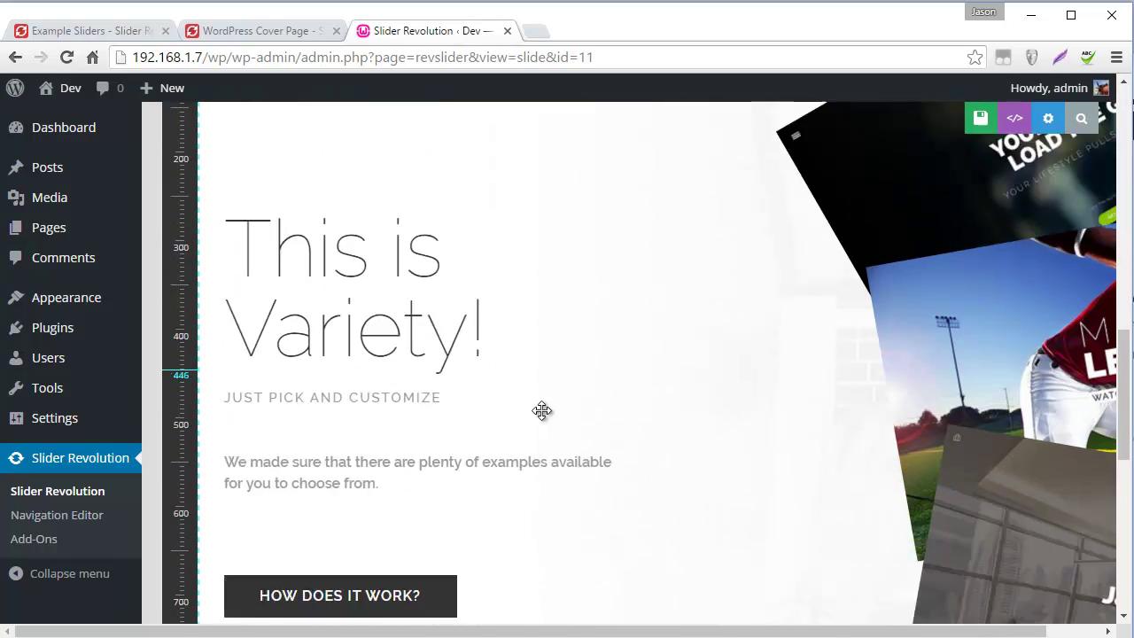
{"action": "scroll", "coordinate": [539, 411], "scroll_direction": "up", "scroll_amount": 15}
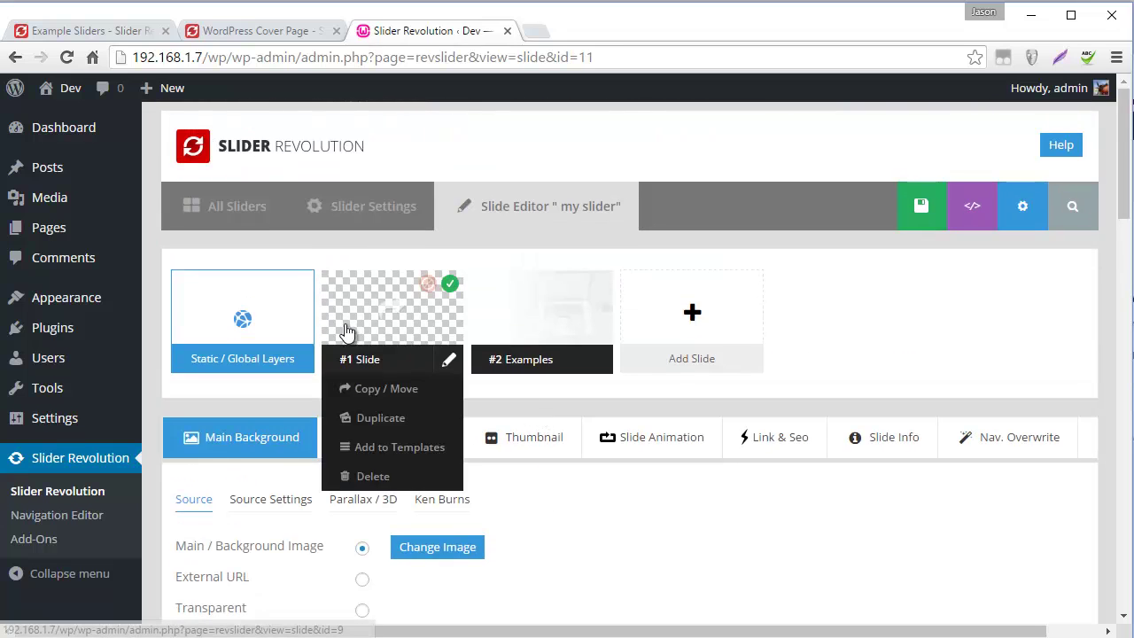
Step: Delete the blank #1 Slide from 'my slider' and confirm the deletion
{"action": "mouse_move", "coordinate": [496, 399]}
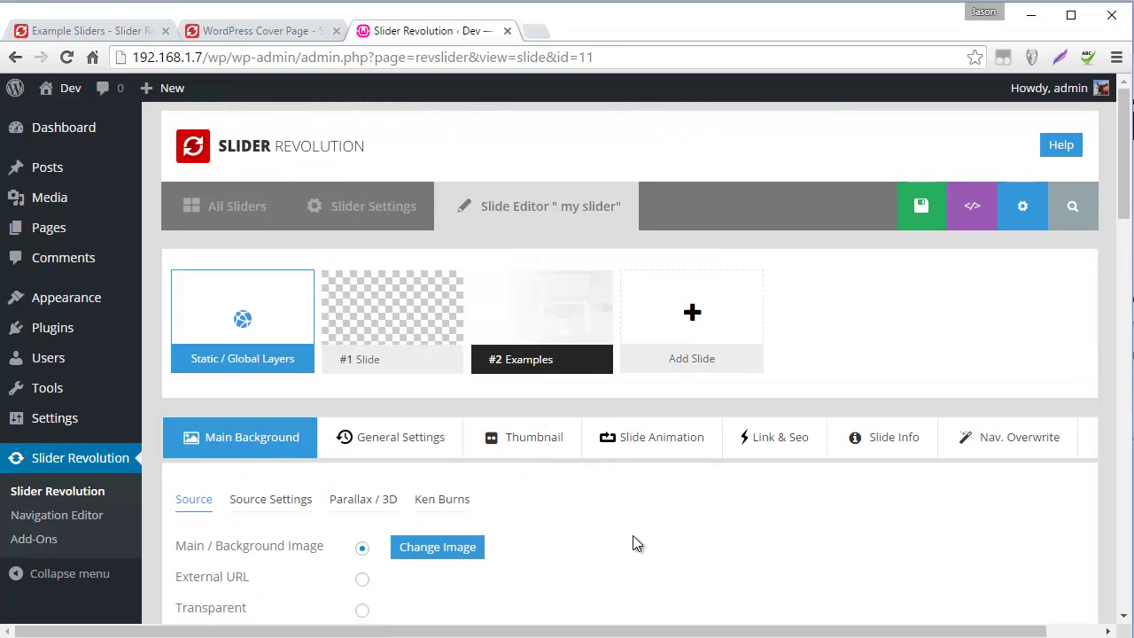
{"action": "mouse_move", "coordinate": [392, 329]}
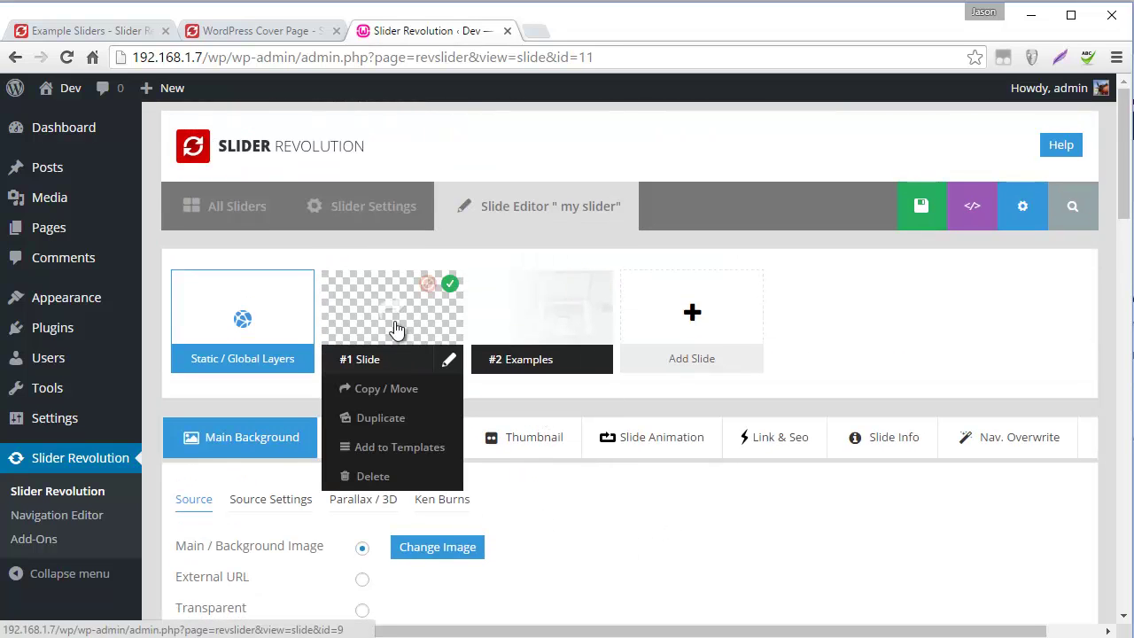
{"action": "left_click", "coordinate": [368, 476]}
{"action": "mouse_move", "coordinate": [380, 316]}
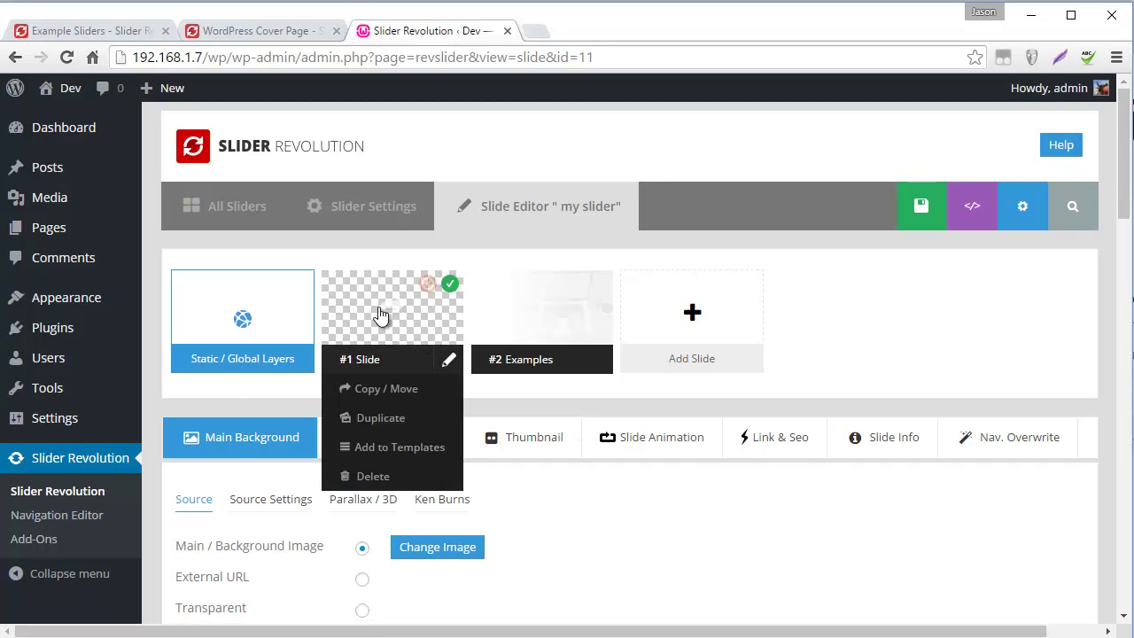
{"action": "left_click", "coordinate": [370, 478]}
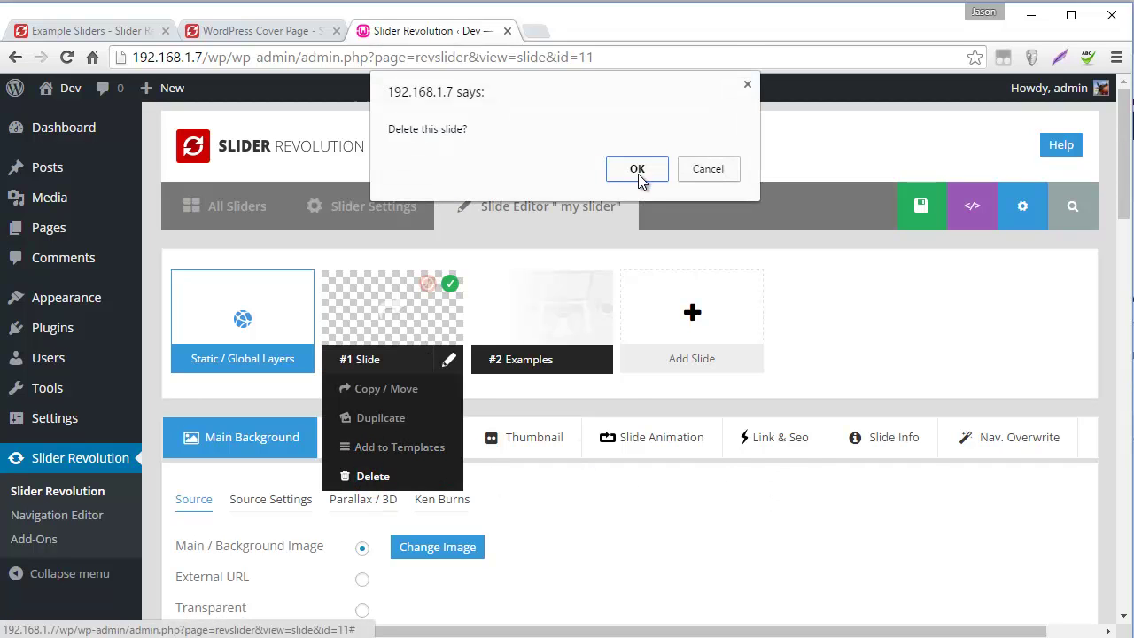
{"action": "left_click", "coordinate": [638, 172]}
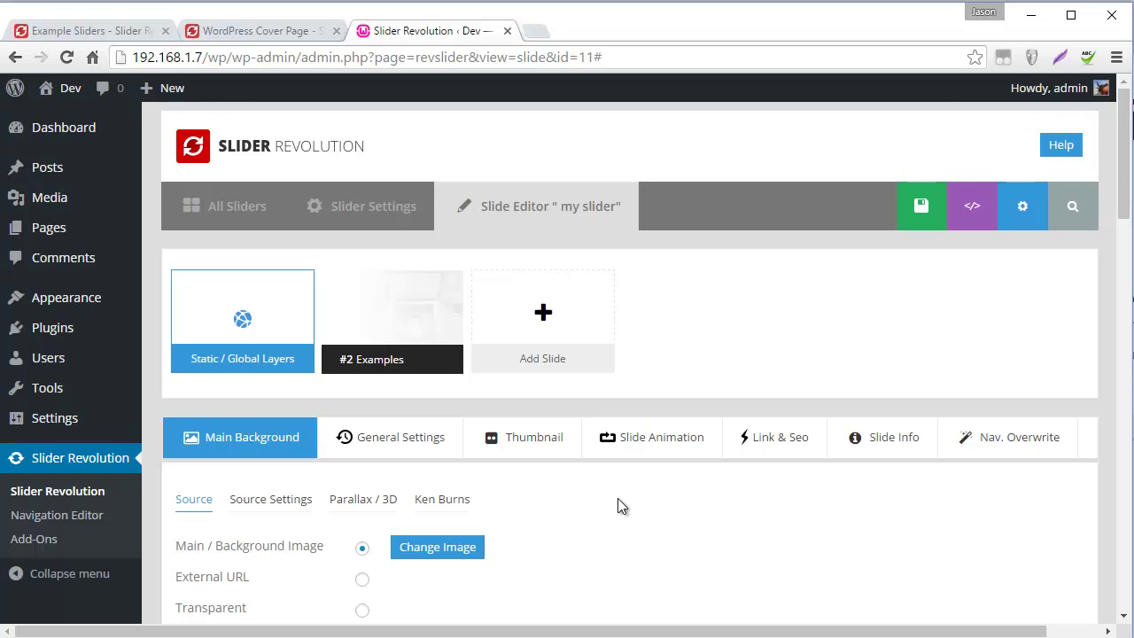
Step: Save the Examples slide with Save Slide
{"action": "scroll", "coordinate": [622, 511], "scroll_direction": "down", "scroll_amount": 11}
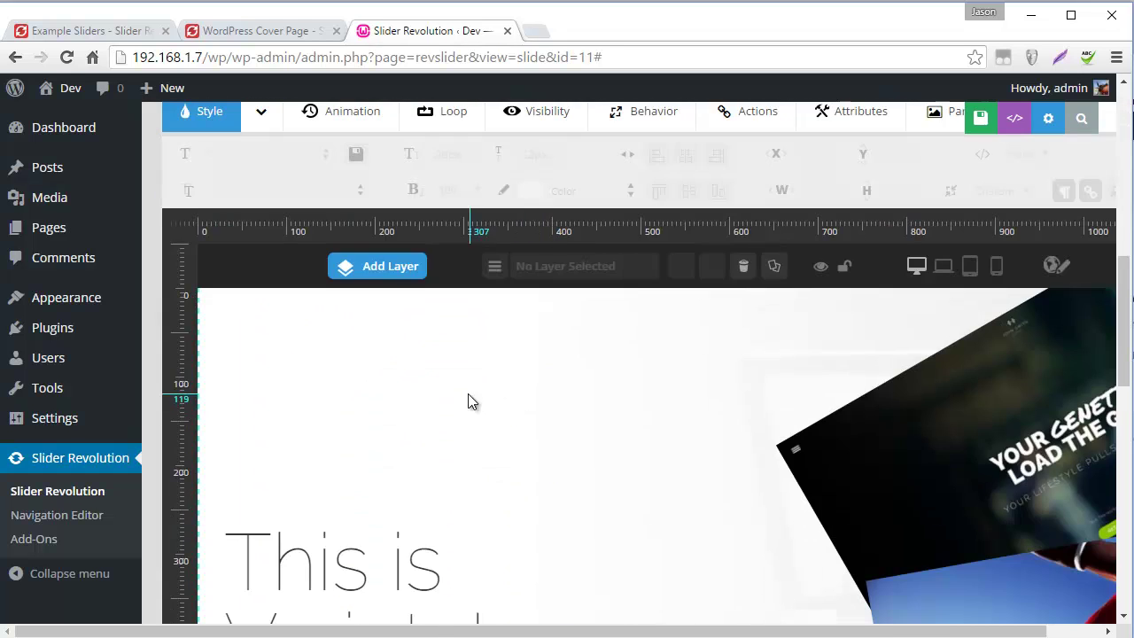
{"action": "scroll", "coordinate": [347, 376], "scroll_direction": "up", "scroll_amount": 8}
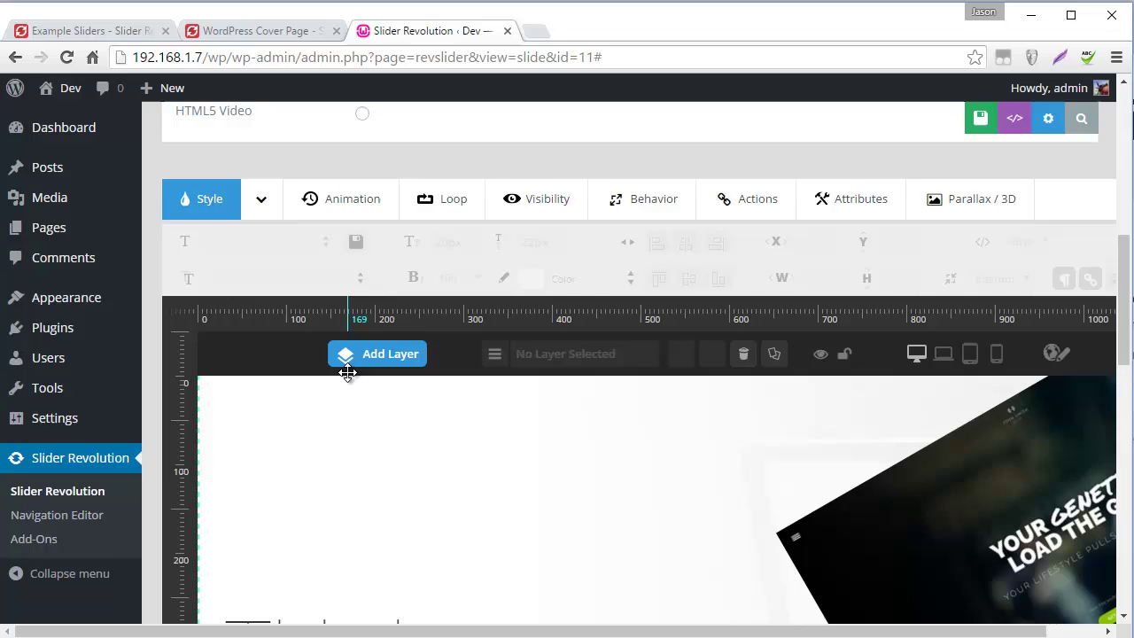
{"action": "scroll", "coordinate": [348, 375], "scroll_direction": "up", "scroll_amount": 3}
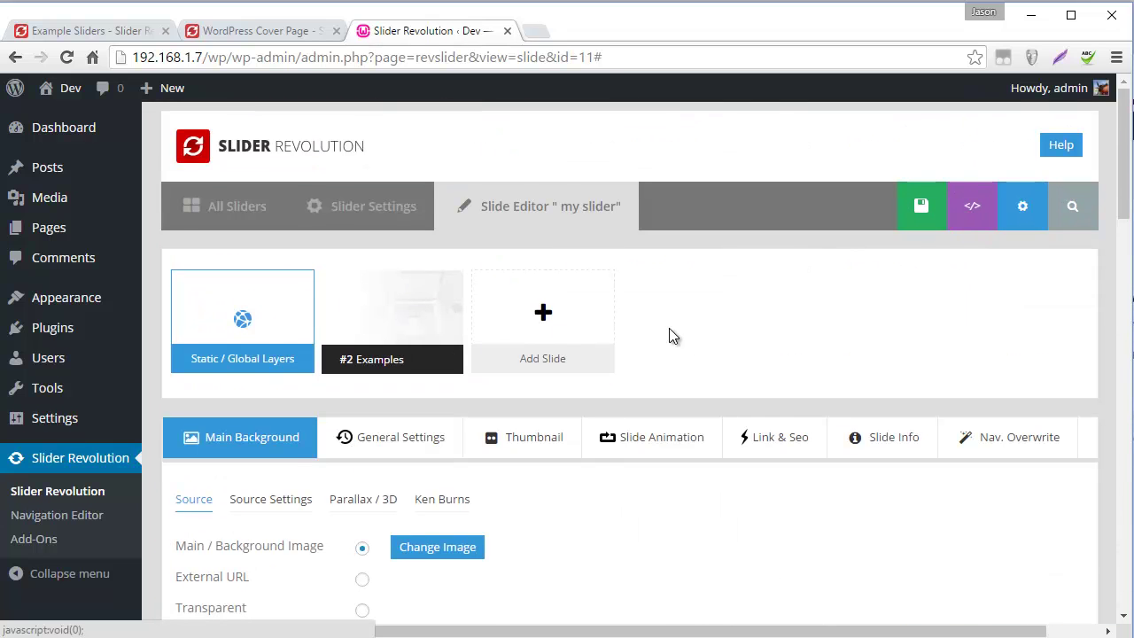
{"action": "scroll", "coordinate": [743, 313], "scroll_direction": "down", "scroll_amount": 8}
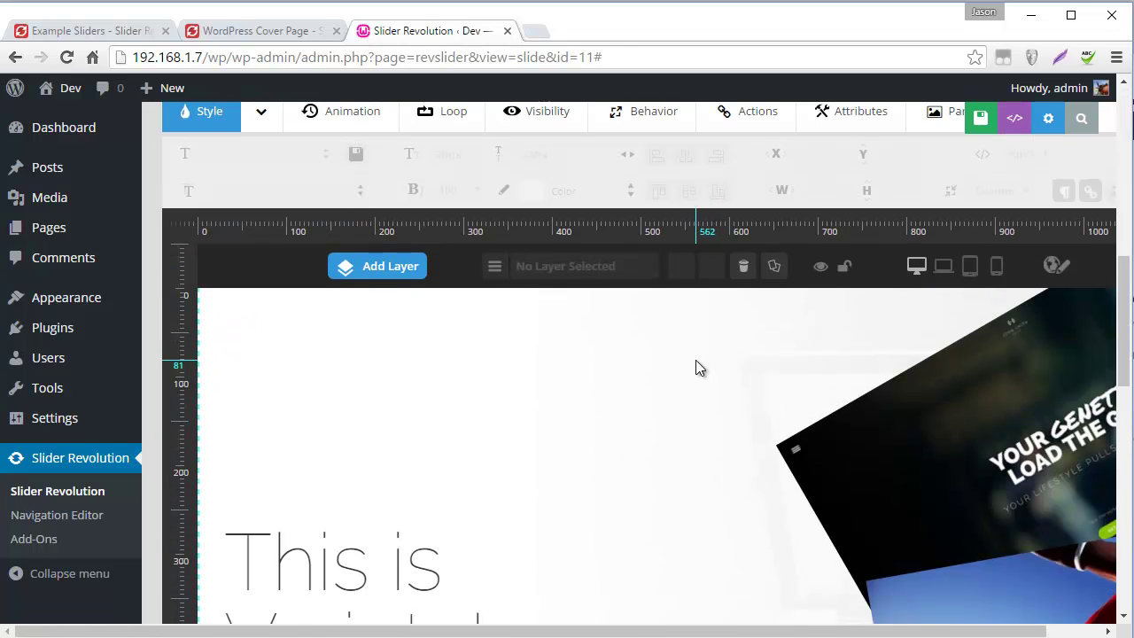
{"action": "scroll", "coordinate": [696, 369], "scroll_direction": "up", "scroll_amount": 8}
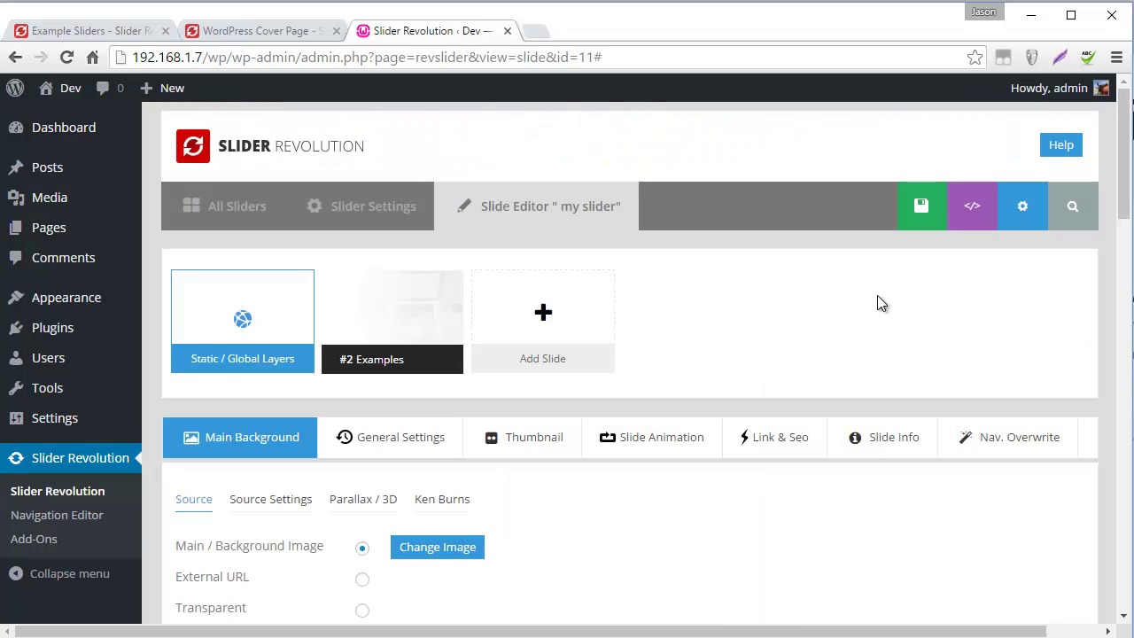
{"action": "left_click", "coordinate": [883, 206]}
Step: Create a new WordPress page titled 'test page'
{"action": "left_click", "coordinate": [44, 231]}
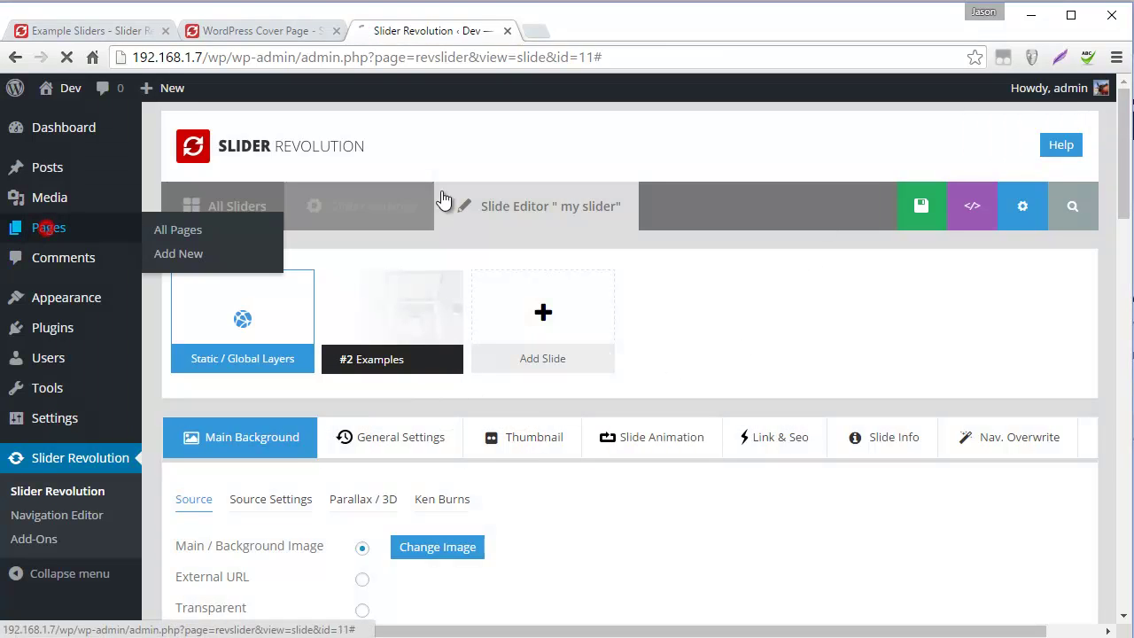
{"action": "left_click", "coordinate": [257, 133]}
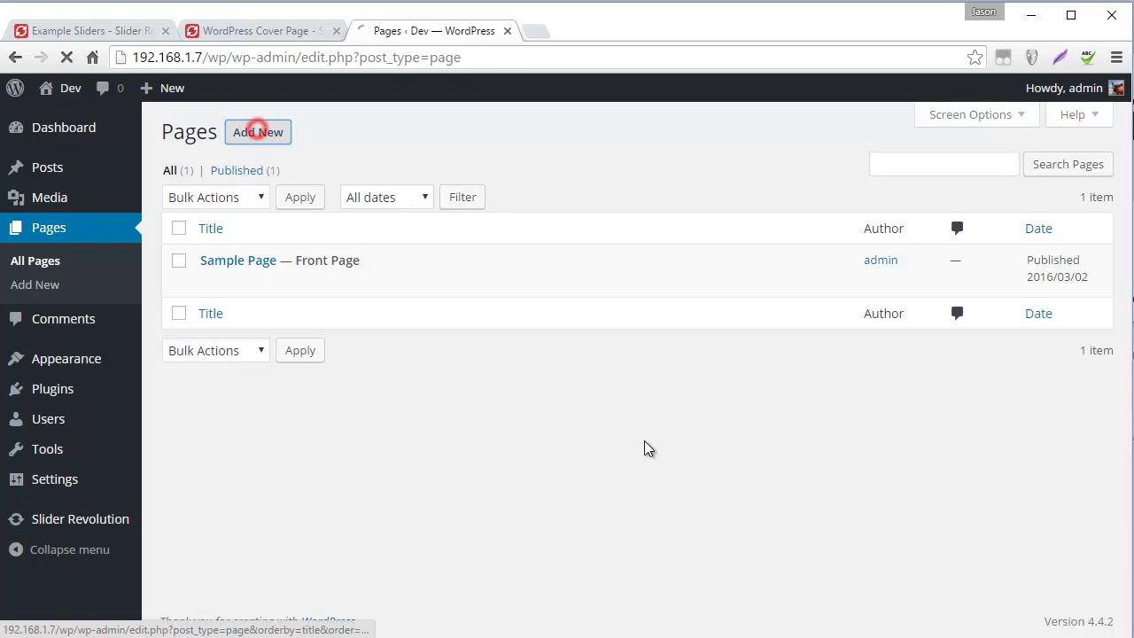
{"action": "type", "text": "test page"}
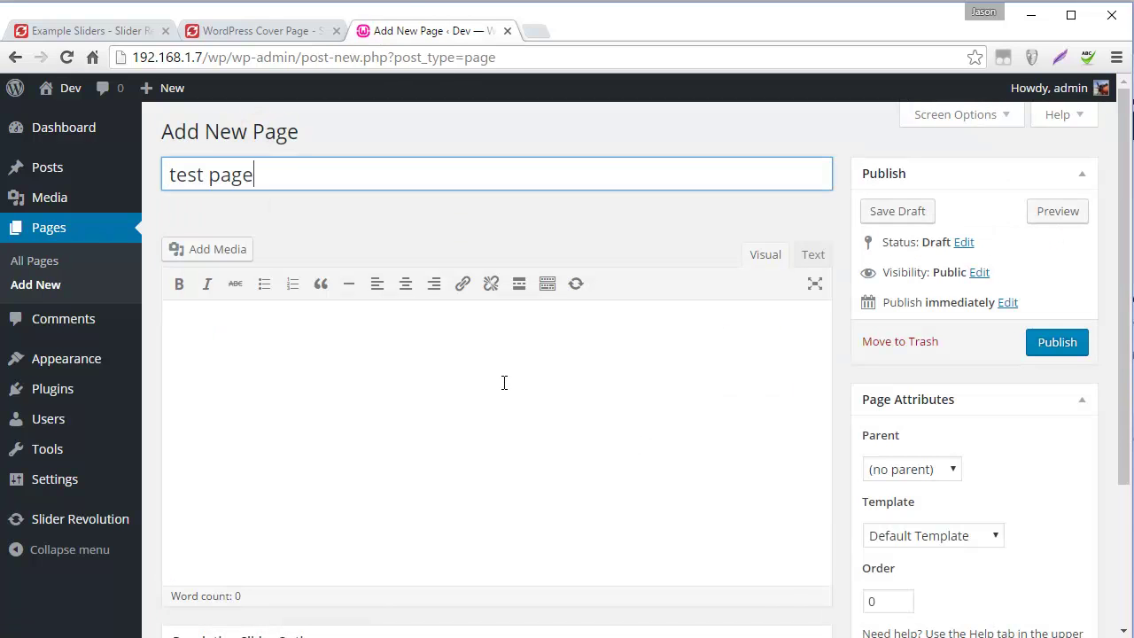
{"action": "left_click", "coordinate": [505, 382]}
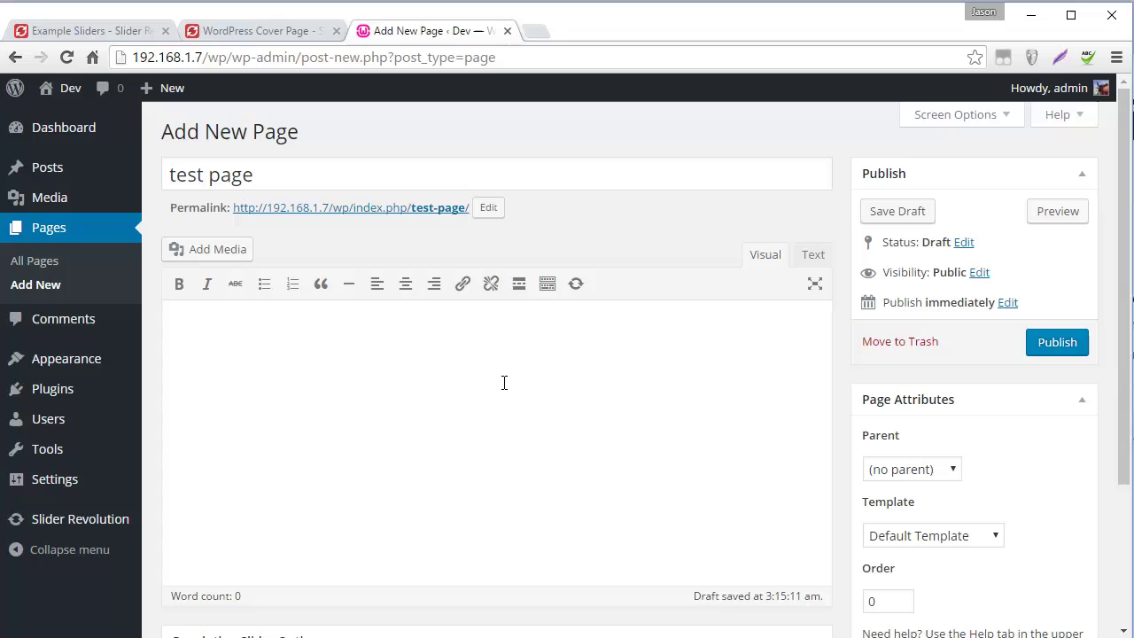
Step: Insert 'my slider' with the Slider Revolution button and publish the page
{"action": "left_click", "coordinate": [575, 283]}
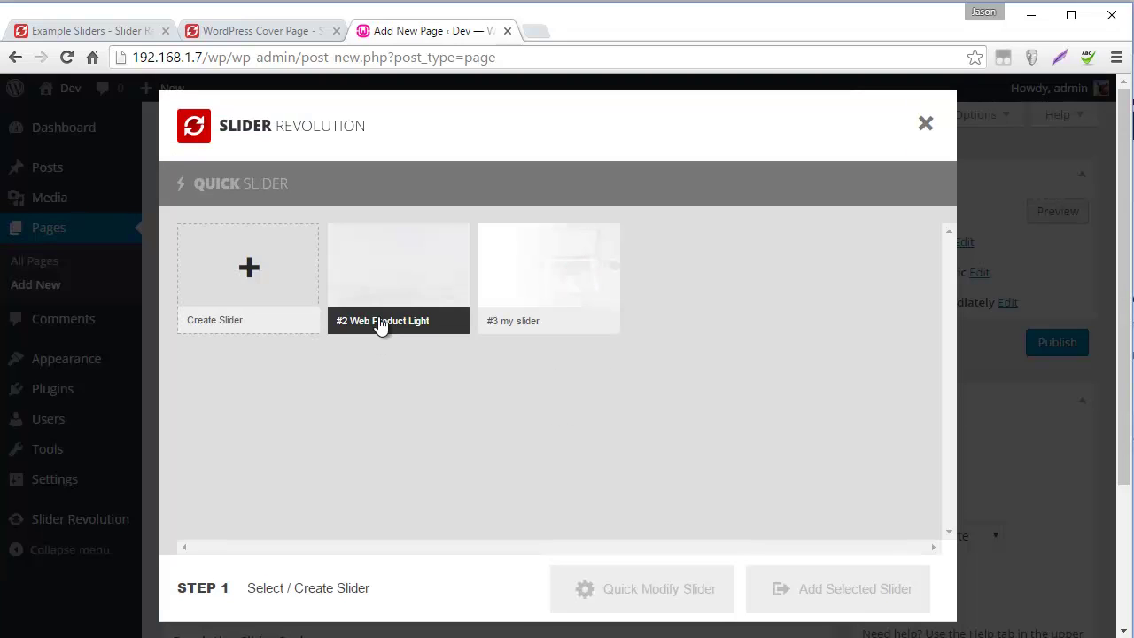
{"action": "left_click", "coordinate": [581, 270]}
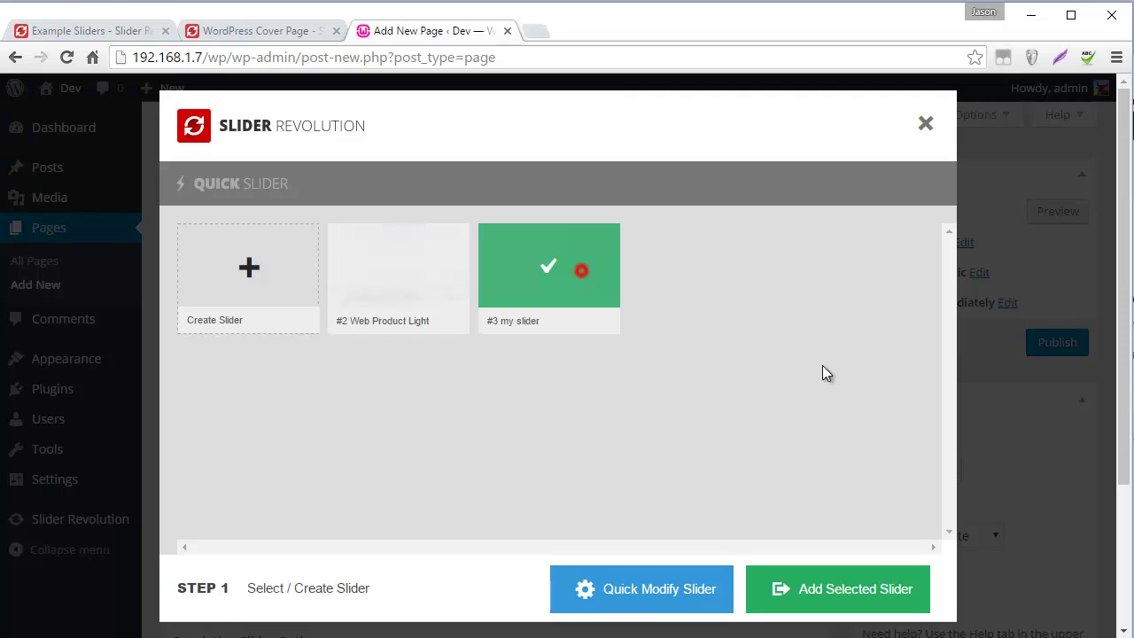
{"action": "left_click", "coordinate": [809, 589]}
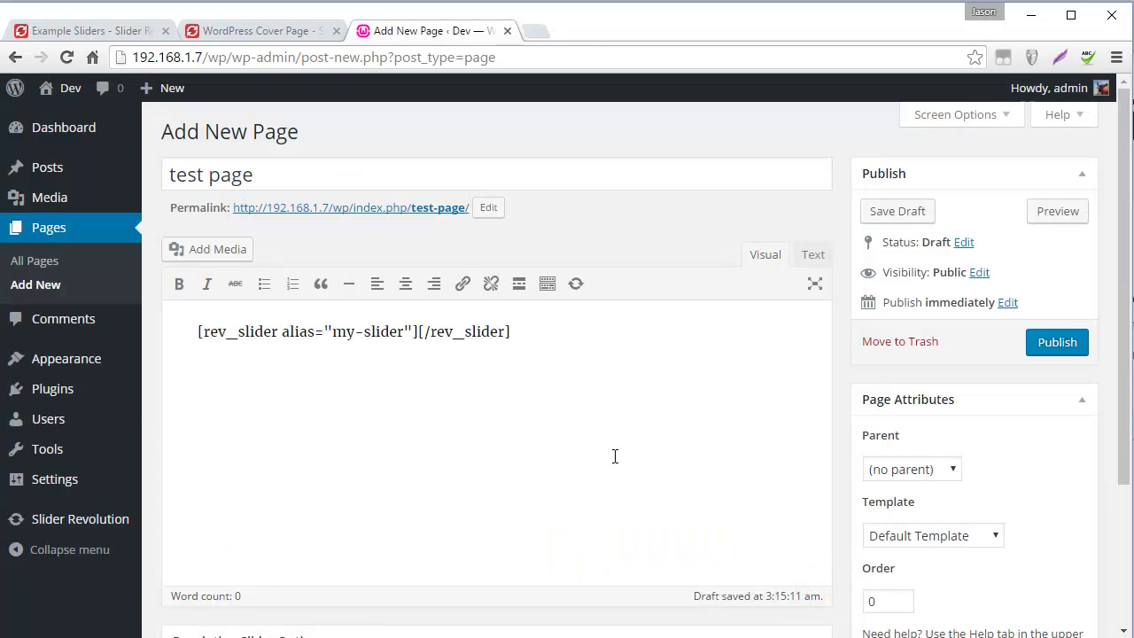
{"action": "left_click", "coordinate": [1058, 350]}
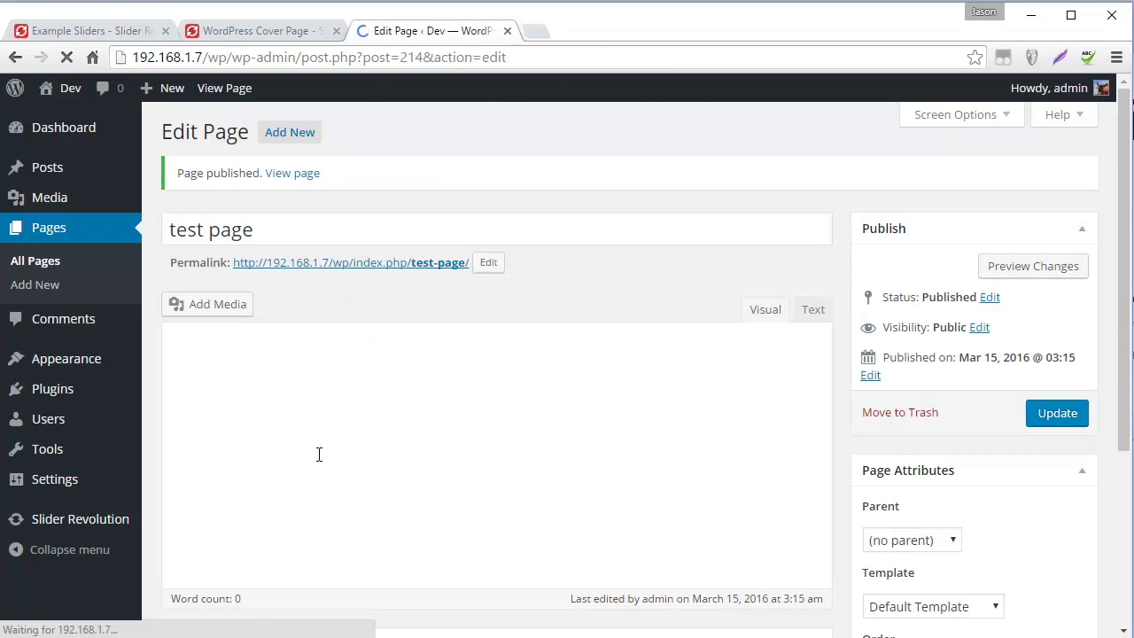
Step: Open the live test page and check the 'This is Variety!' slider under the title
{"action": "left_click", "coordinate": [368, 266]}
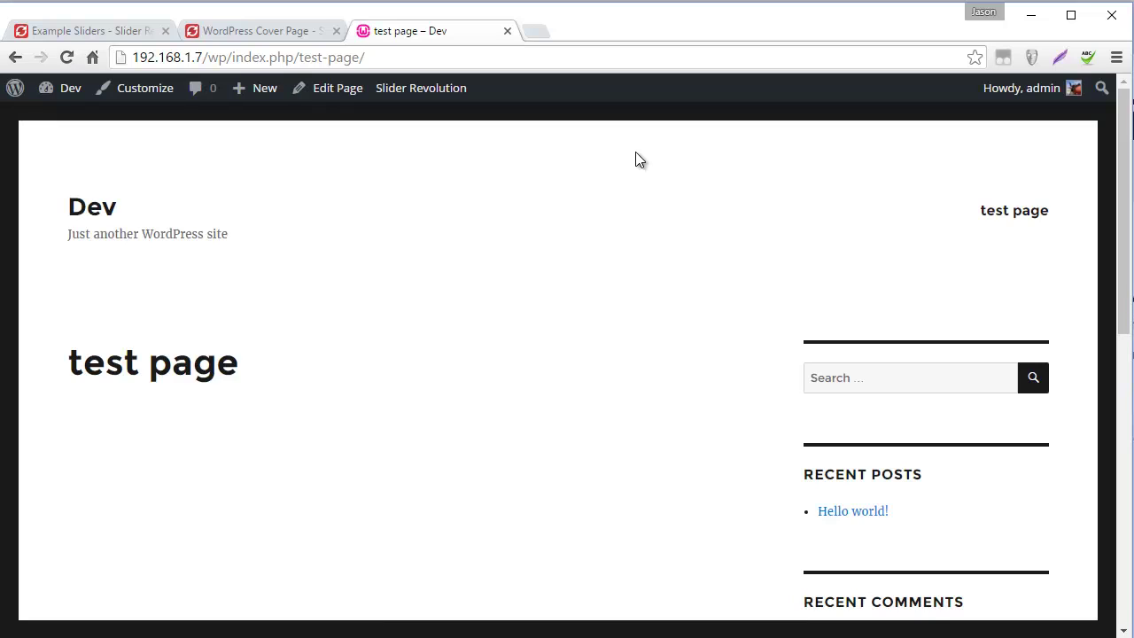
{"action": "left_click_drag", "start_coordinate": [1124, 182], "coordinate": [224, 252]}
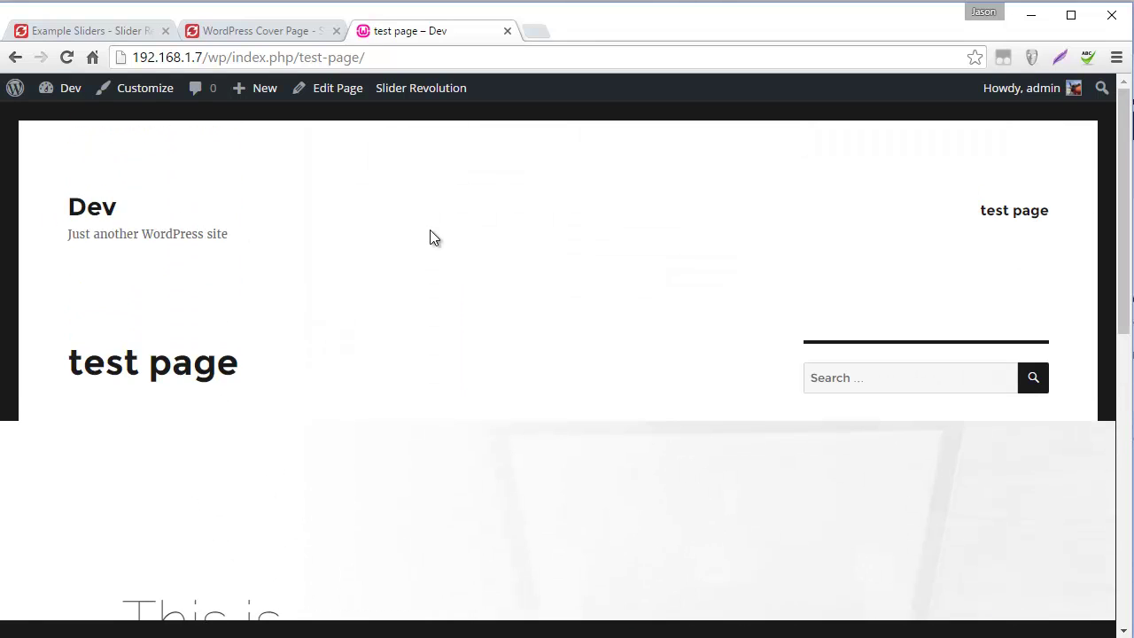
{"action": "scroll", "coordinate": [429, 234], "scroll_direction": "down", "scroll_amount": 7}
{"action": "scroll", "coordinate": [445, 337], "scroll_direction": "up", "scroll_amount": 7}
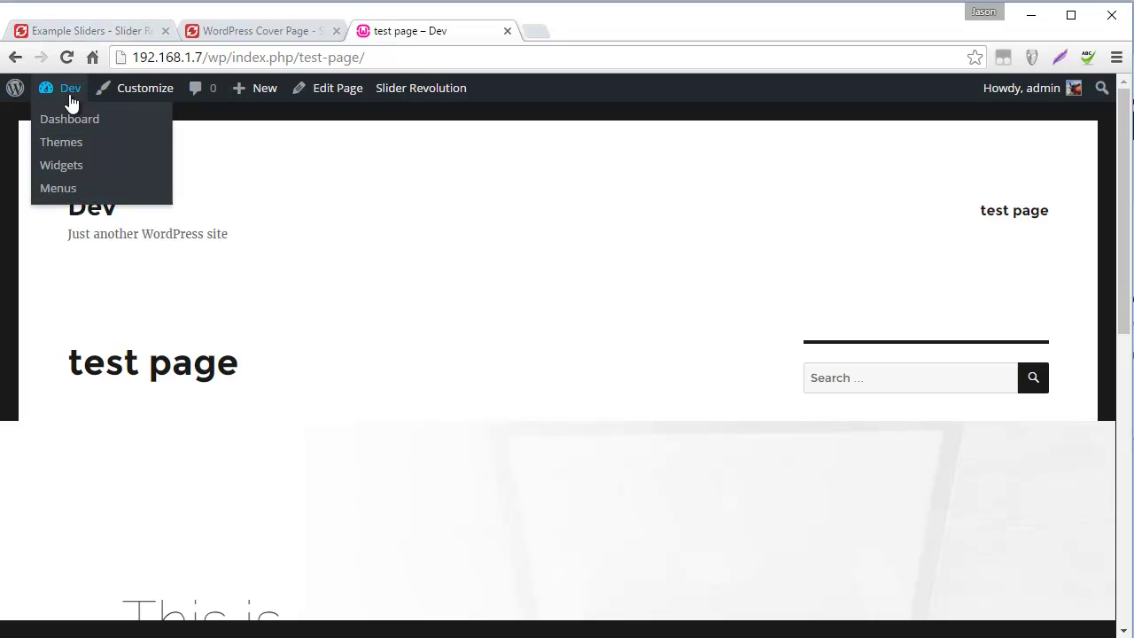
Step: Activate the Twenty Sixteen Child theme under Appearance > Themes
{"action": "left_click", "coordinate": [74, 115]}
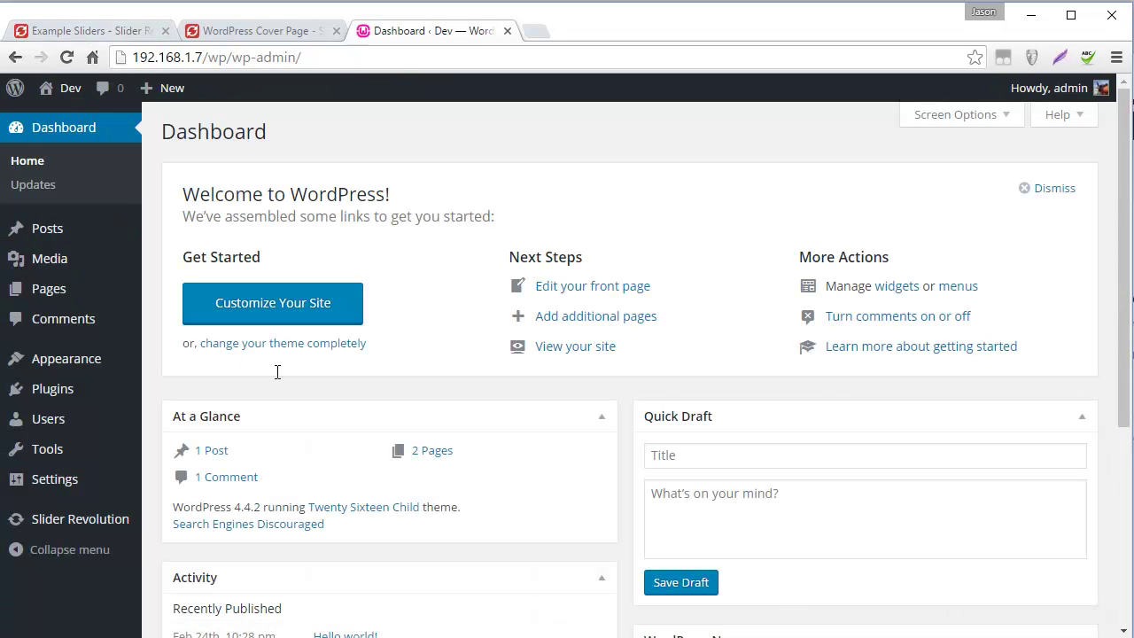
{"action": "left_click", "coordinate": [36, 359]}
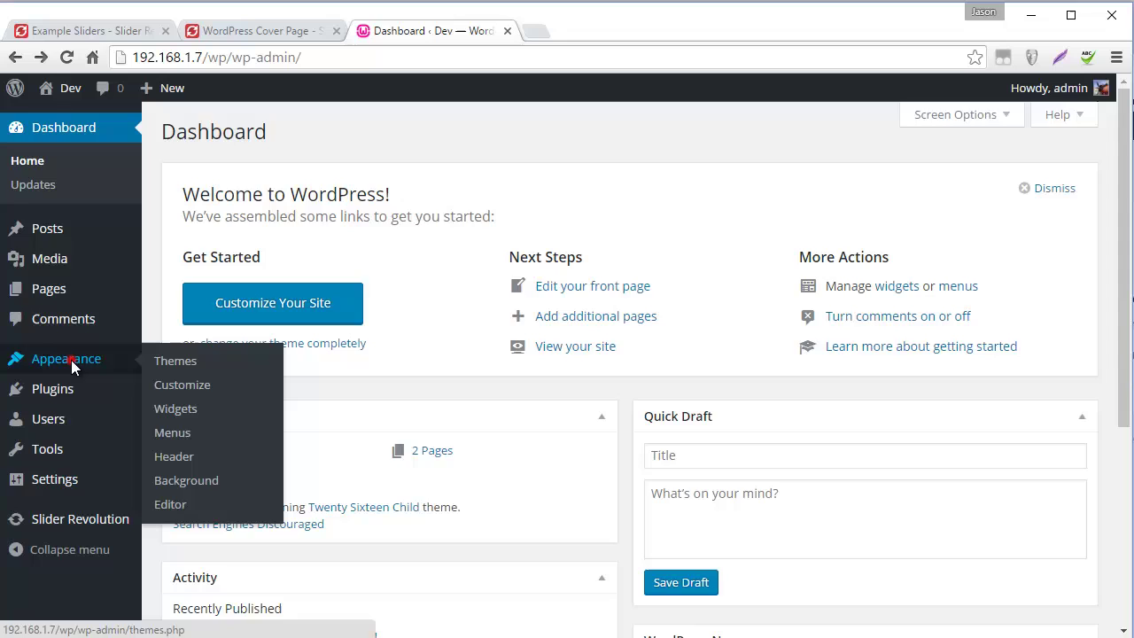
{"action": "scroll", "coordinate": [689, 294], "scroll_direction": "down", "scroll_amount": 2}
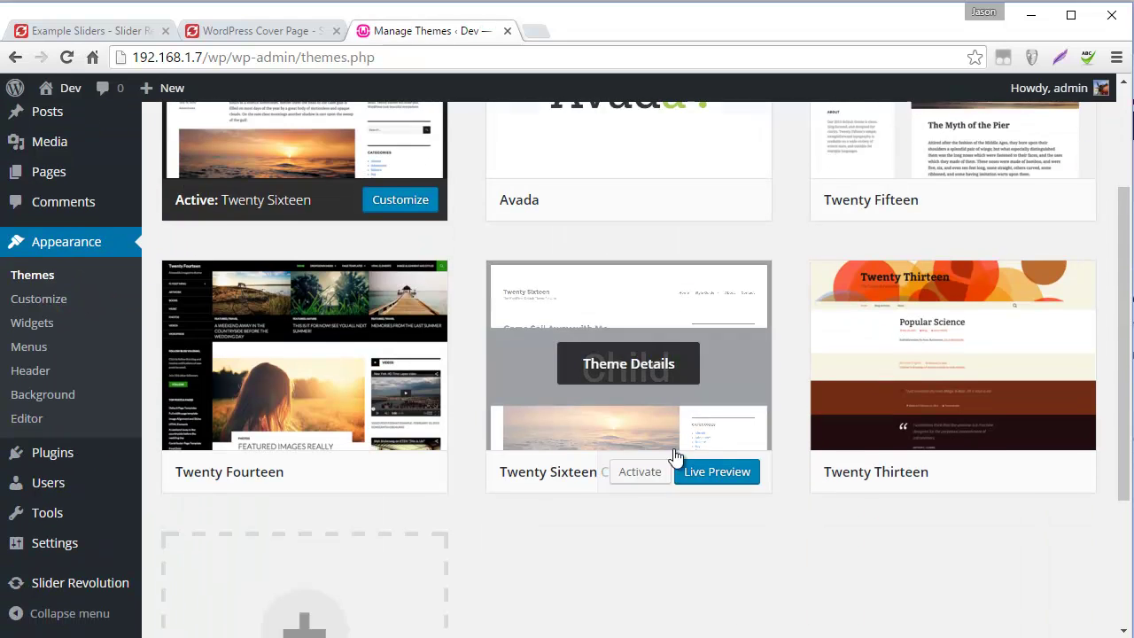
{"action": "left_click", "coordinate": [642, 473]}
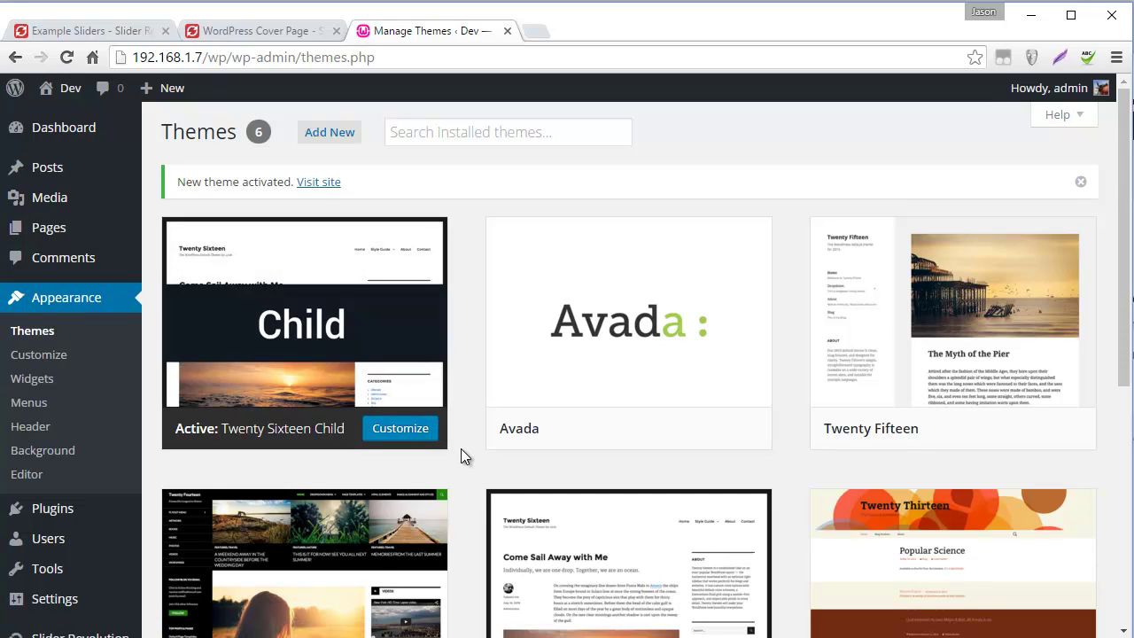
Step: Set the test page's template to Fullscreen Template and update the page
{"action": "left_click", "coordinate": [60, 229]}
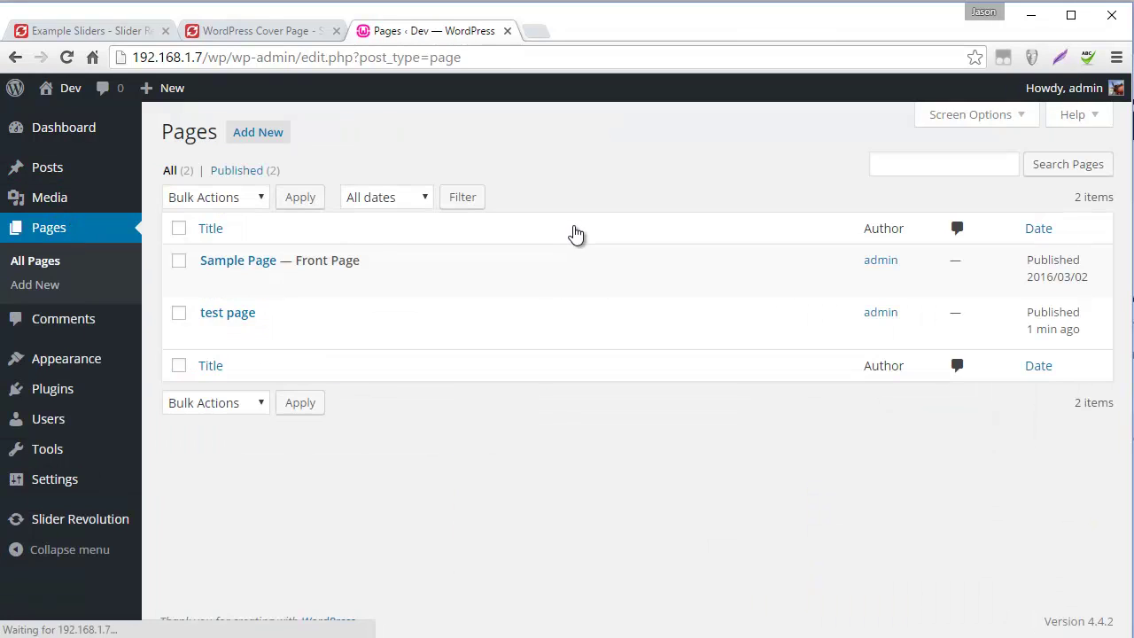
{"action": "left_click", "coordinate": [206, 334]}
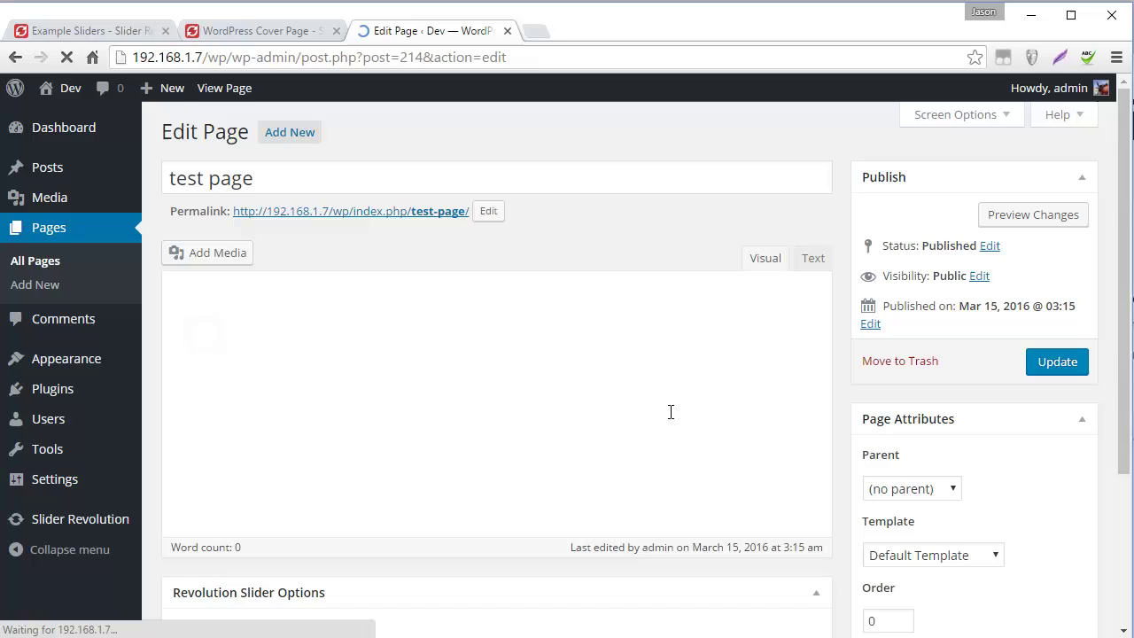
{"action": "left_click", "coordinate": [924, 380]}
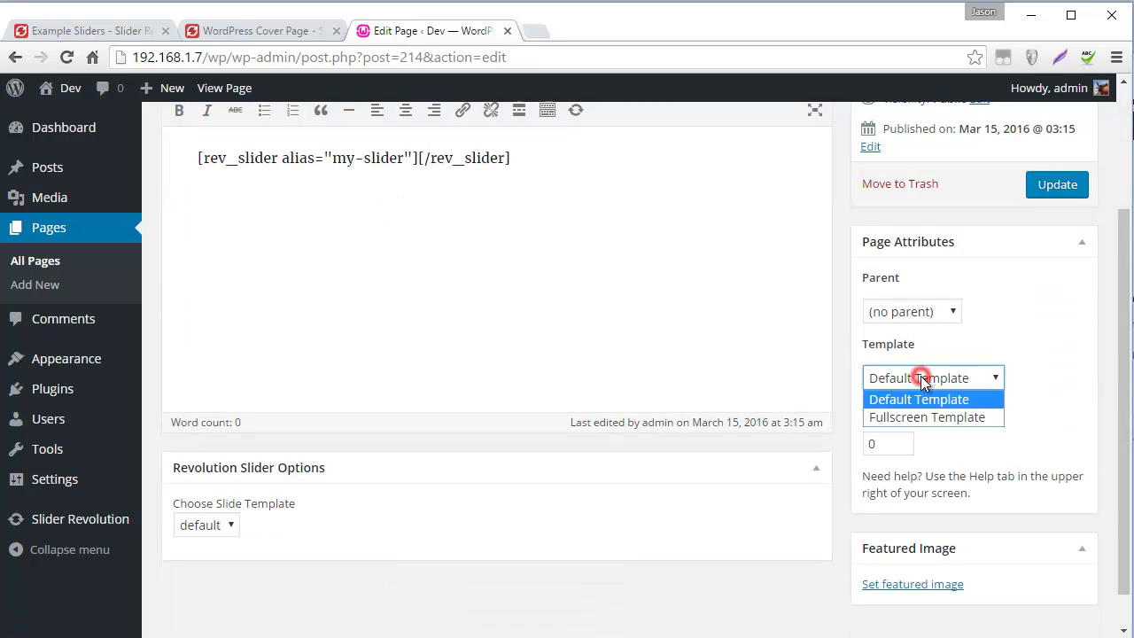
{"action": "left_click", "coordinate": [909, 415]}
{"action": "scroll", "coordinate": [1106, 448], "scroll_direction": "up", "scroll_amount": 1}
{"action": "scroll", "coordinate": [1106, 447], "scroll_direction": "up", "scroll_amount": 1}
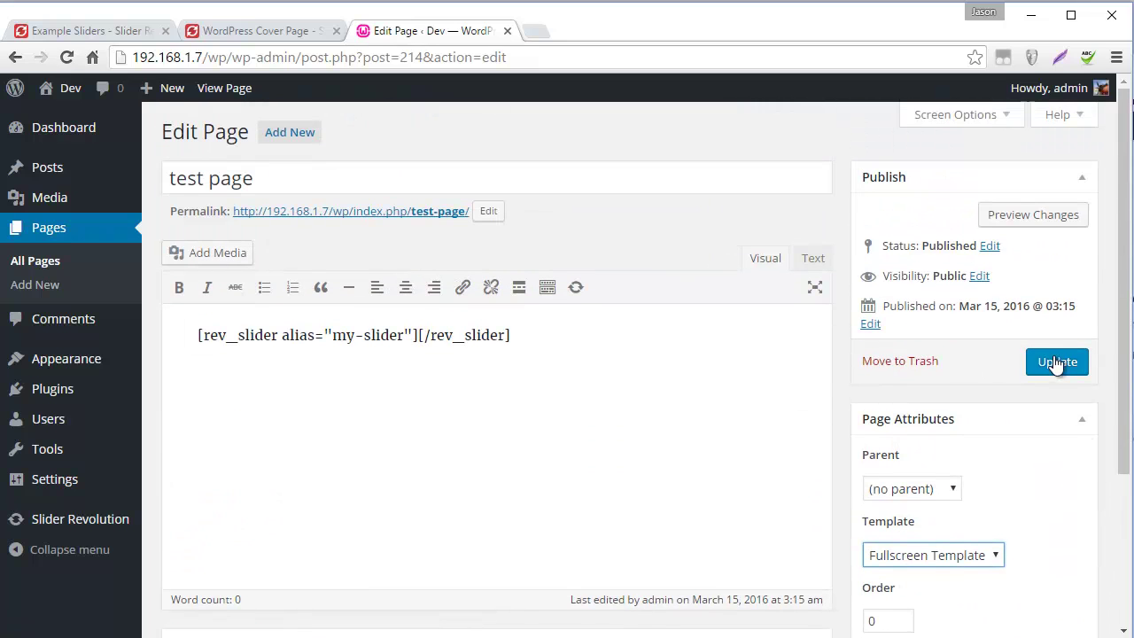
{"action": "left_click", "coordinate": [1055, 362]}
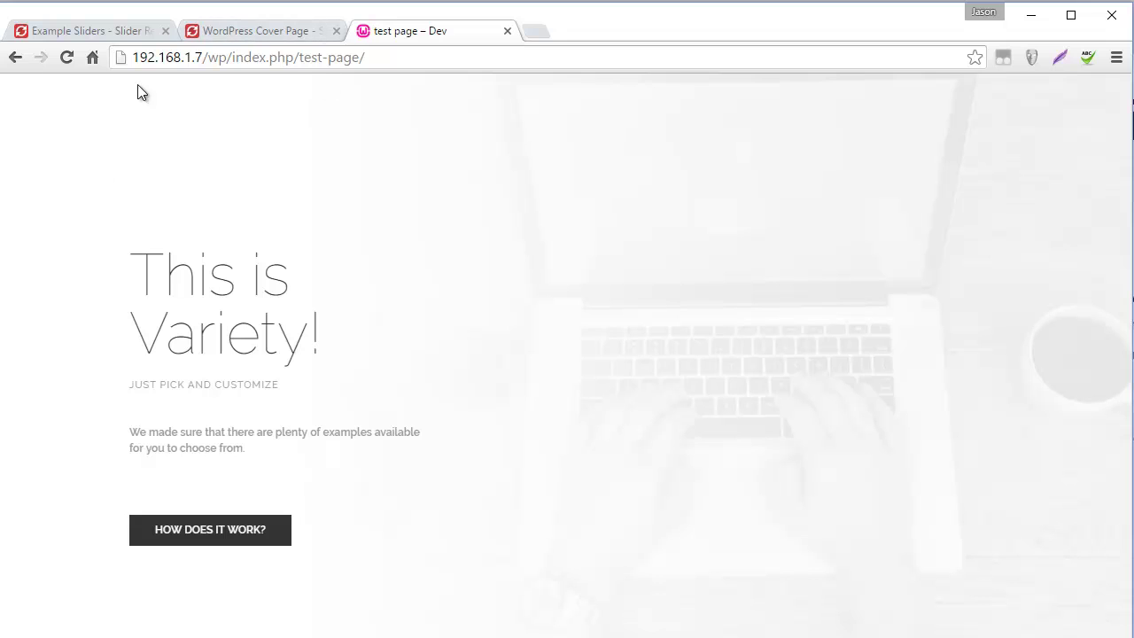
{"action": "left_click", "coordinate": [14, 58]}
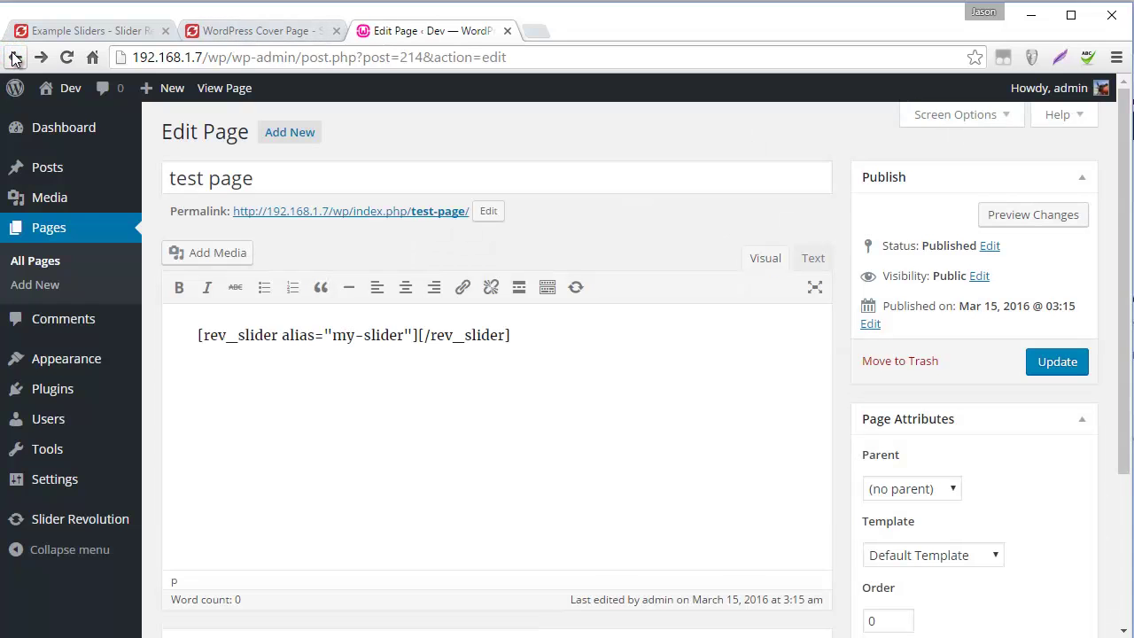
Step: Open Slider Revolution in a new tab and edit my slider's slides
{"action": "right_click", "coordinate": [64, 522]}
{"action": "left_click", "coordinate": [134, 530]}
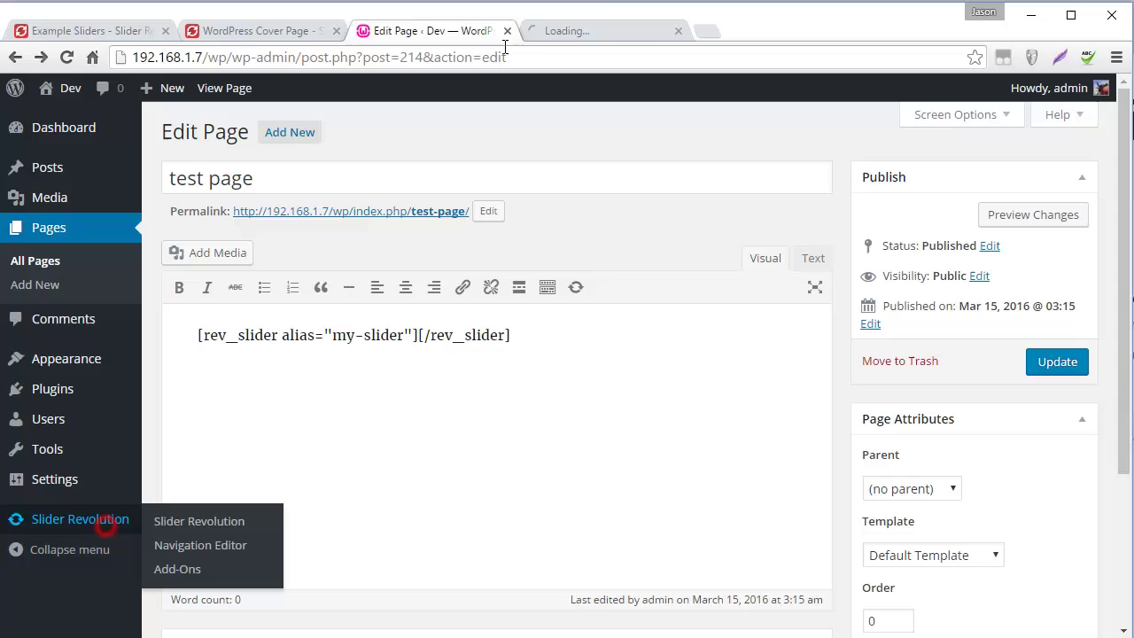
{"action": "left_click", "coordinate": [587, 31]}
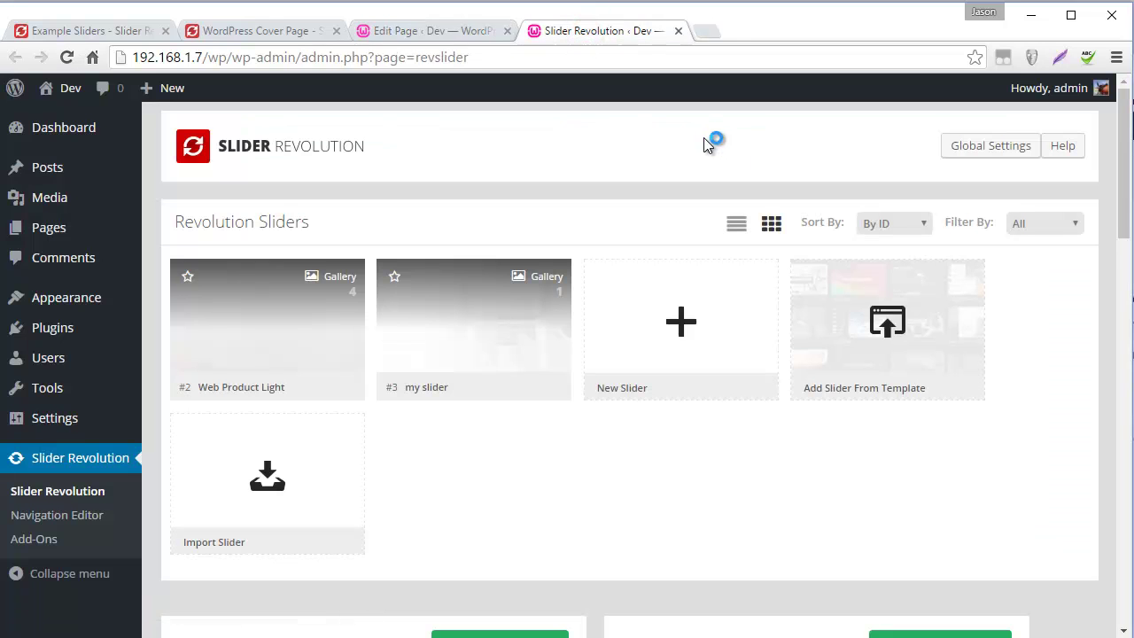
{"action": "mouse_move", "coordinate": [524, 329]}
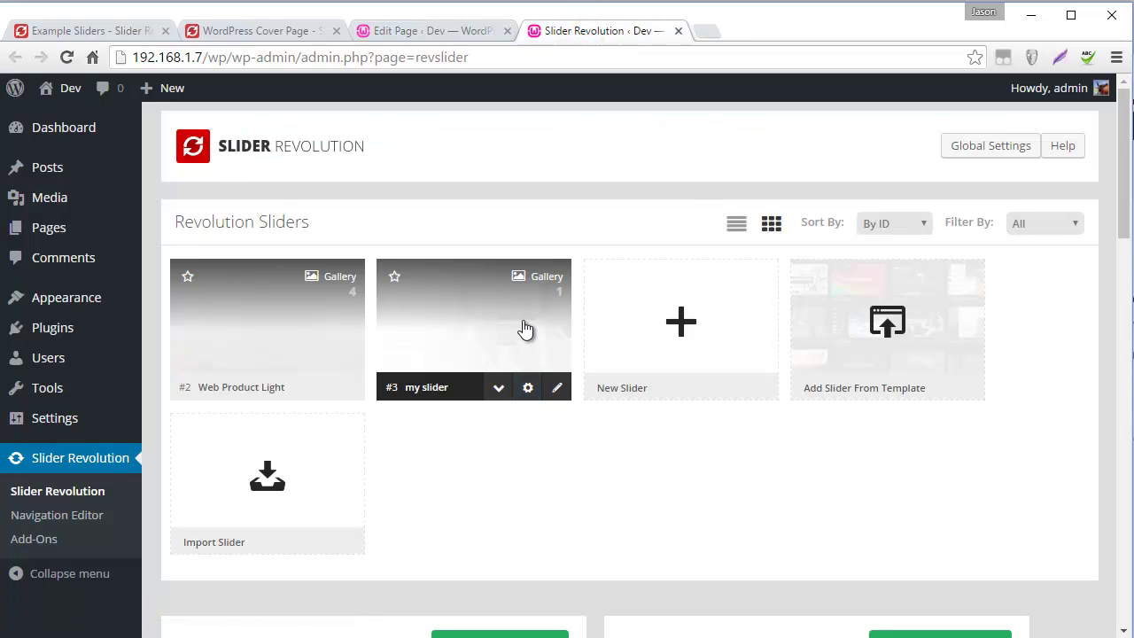
{"action": "left_click", "coordinate": [557, 390]}
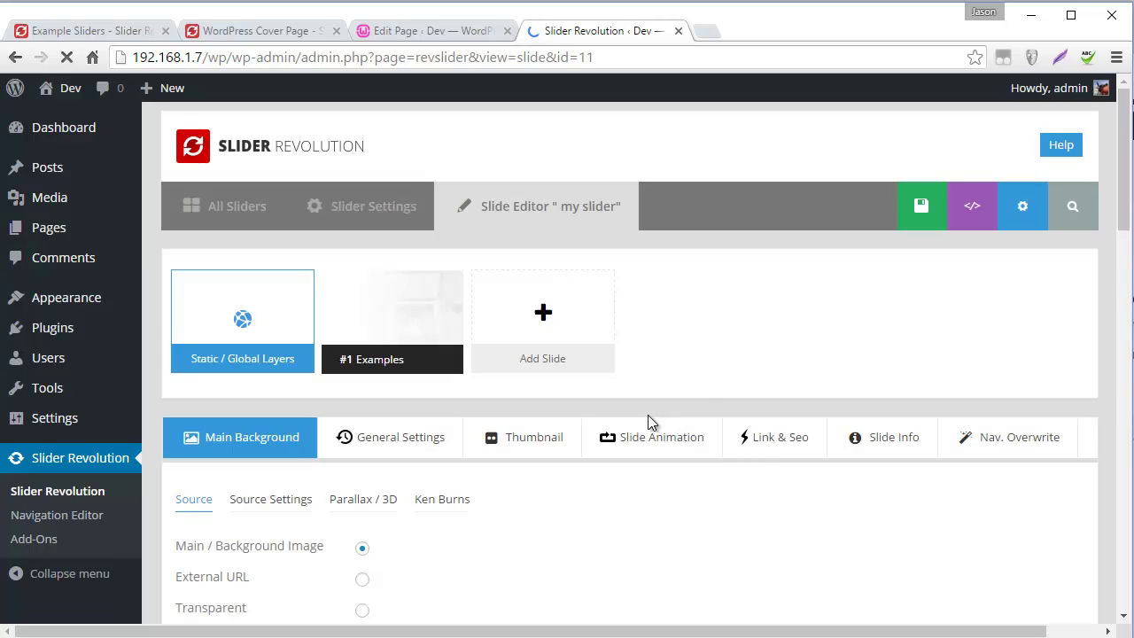
Step: Make the macbook, ipad and iphone layers stay visible until the slide ends
{"action": "scroll", "coordinate": [685, 420], "scroll_direction": "down", "scroll_amount": 7}
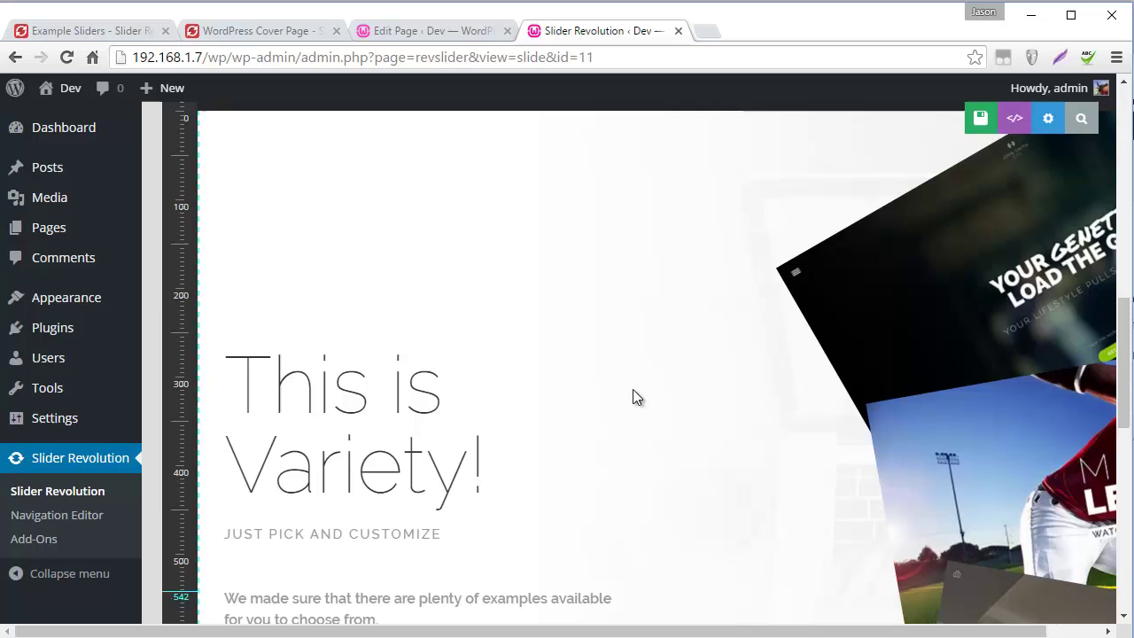
{"action": "scroll", "coordinate": [614, 328], "scroll_direction": "down", "scroll_amount": 8}
{"action": "scroll", "coordinate": [576, 408], "scroll_direction": "up", "scroll_amount": 1}
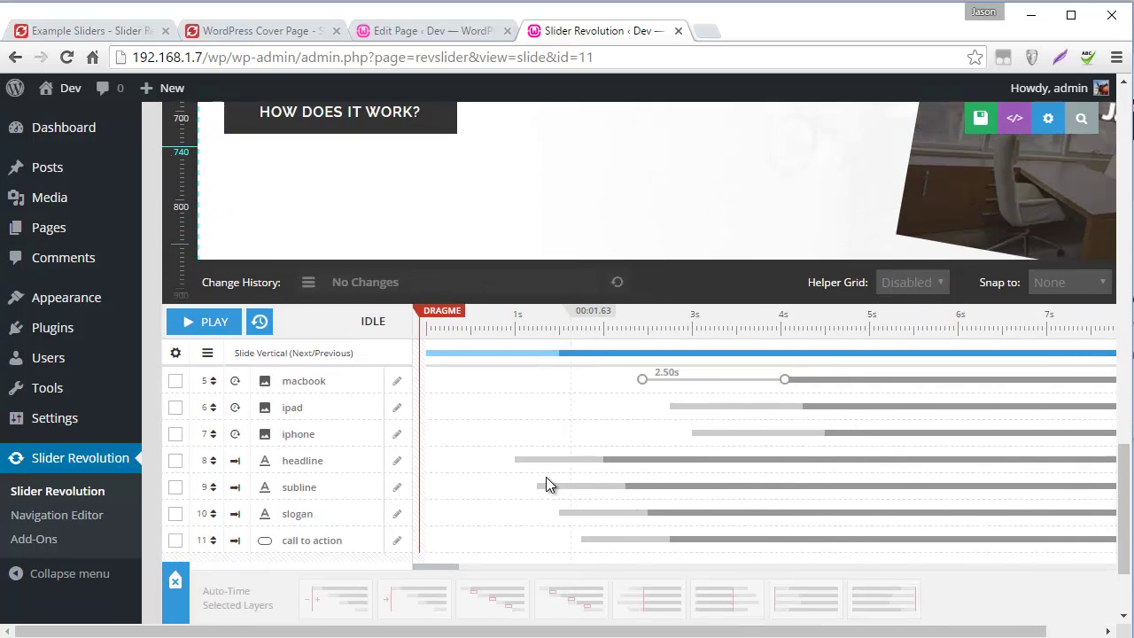
{"action": "left_click_drag", "start_coordinate": [430, 568], "coordinate": [454, 570]}
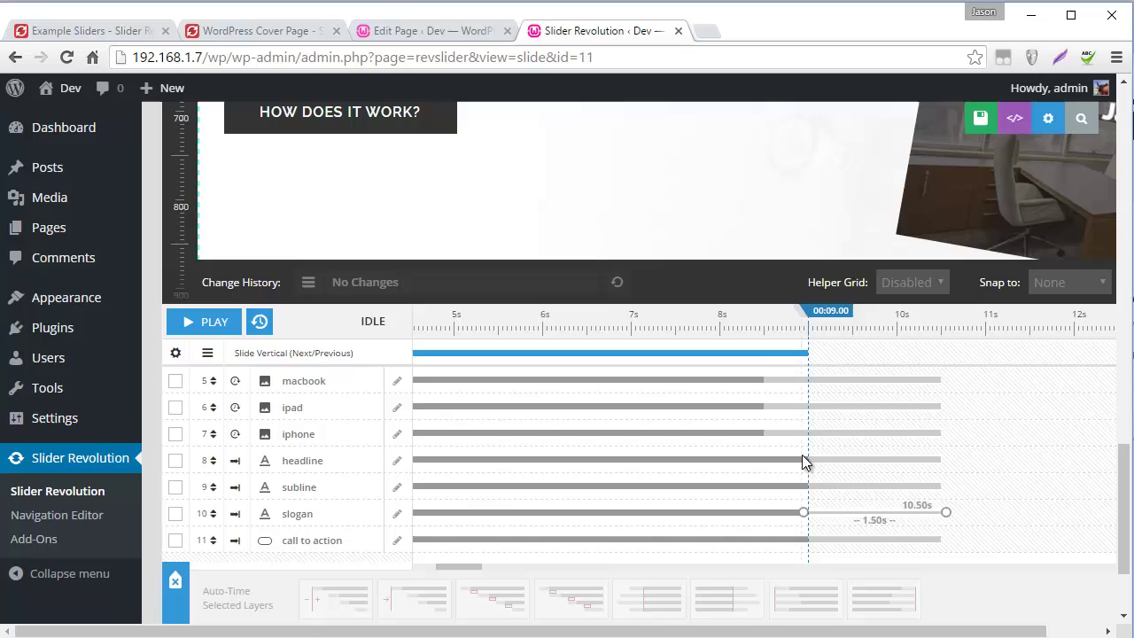
{"action": "mouse_move", "coordinate": [811, 376]}
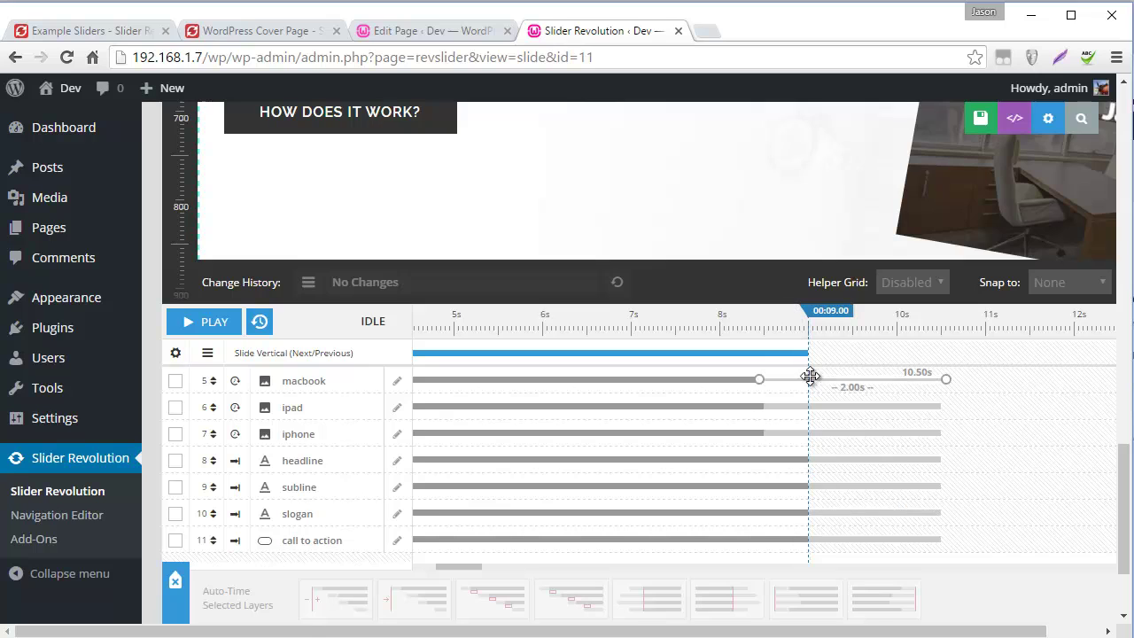
{"action": "left_click", "coordinate": [235, 383]}
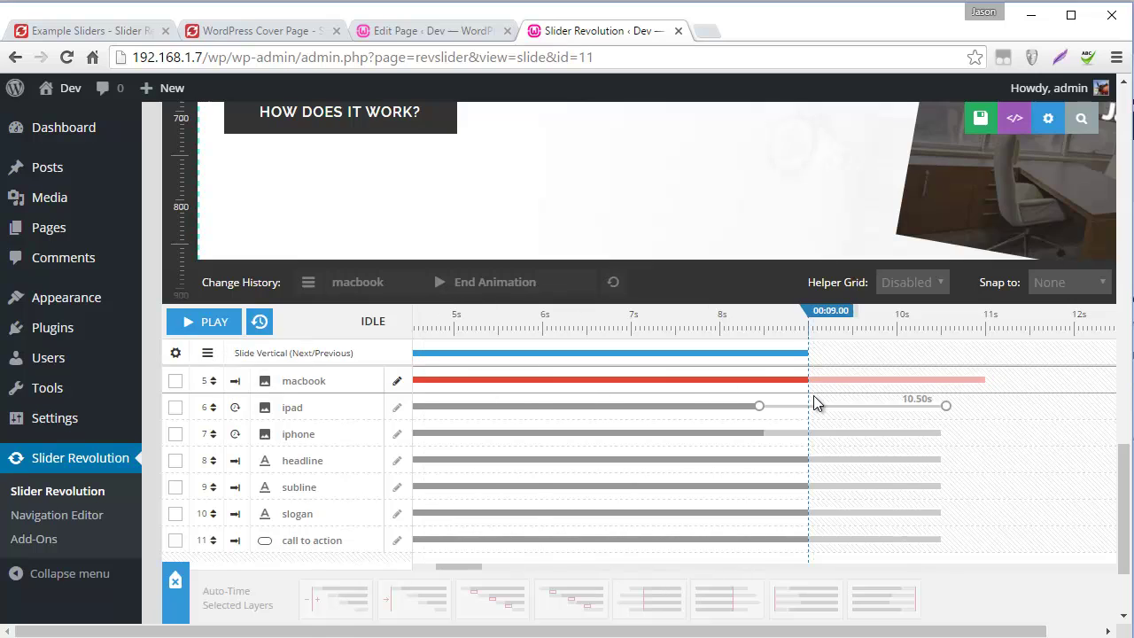
{"action": "mouse_move", "coordinate": [813, 378]}
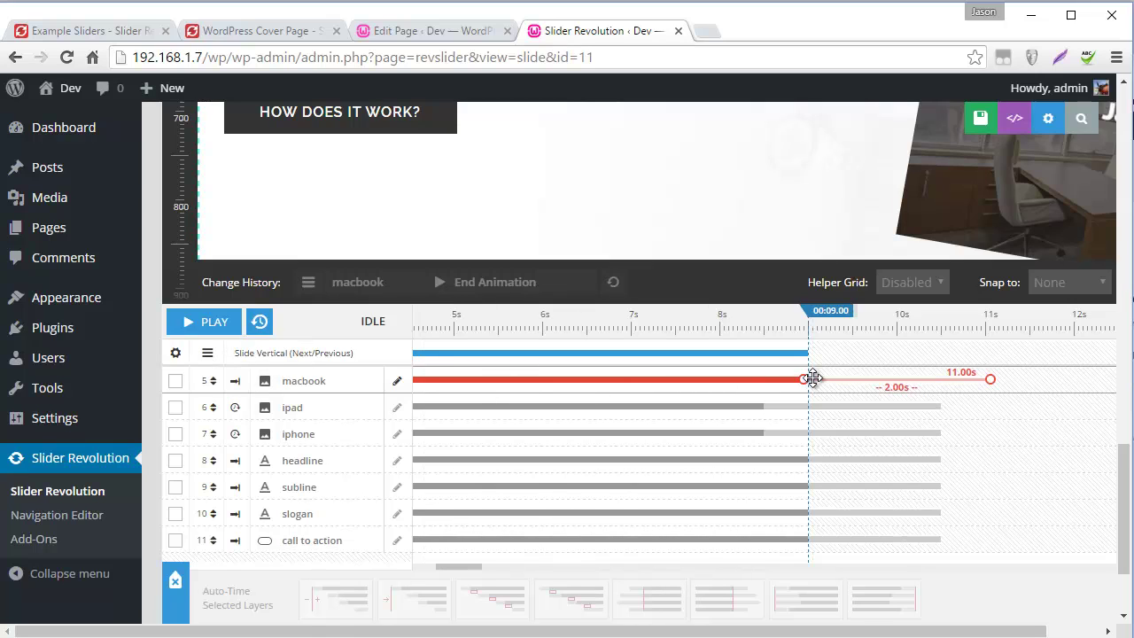
{"action": "left_click", "coordinate": [235, 409]}
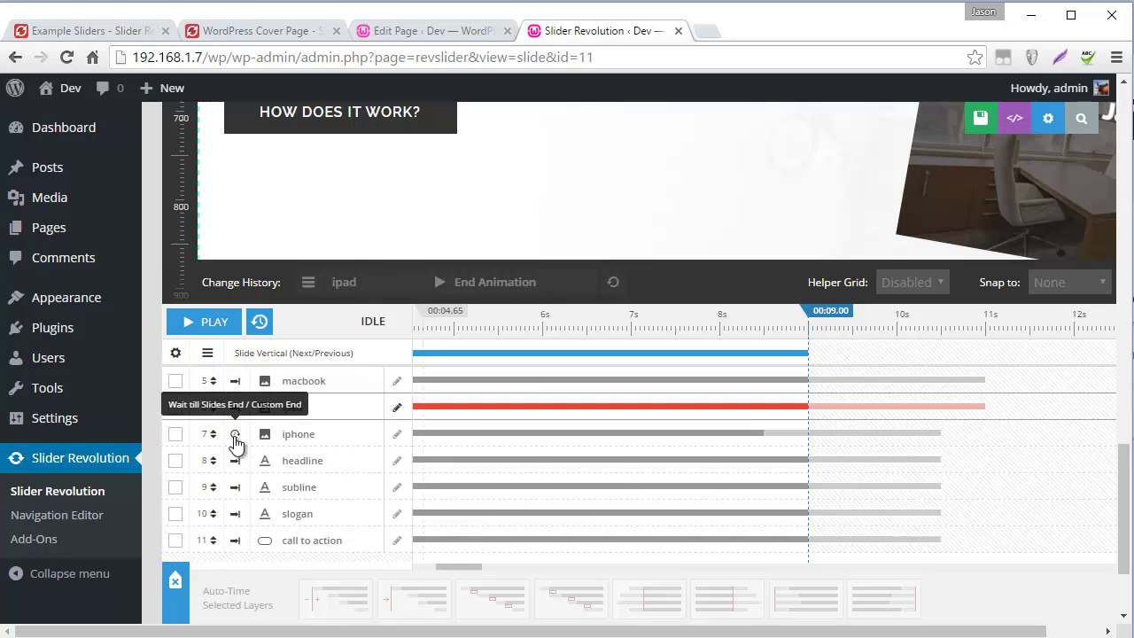
{"action": "left_click", "coordinate": [236, 436]}
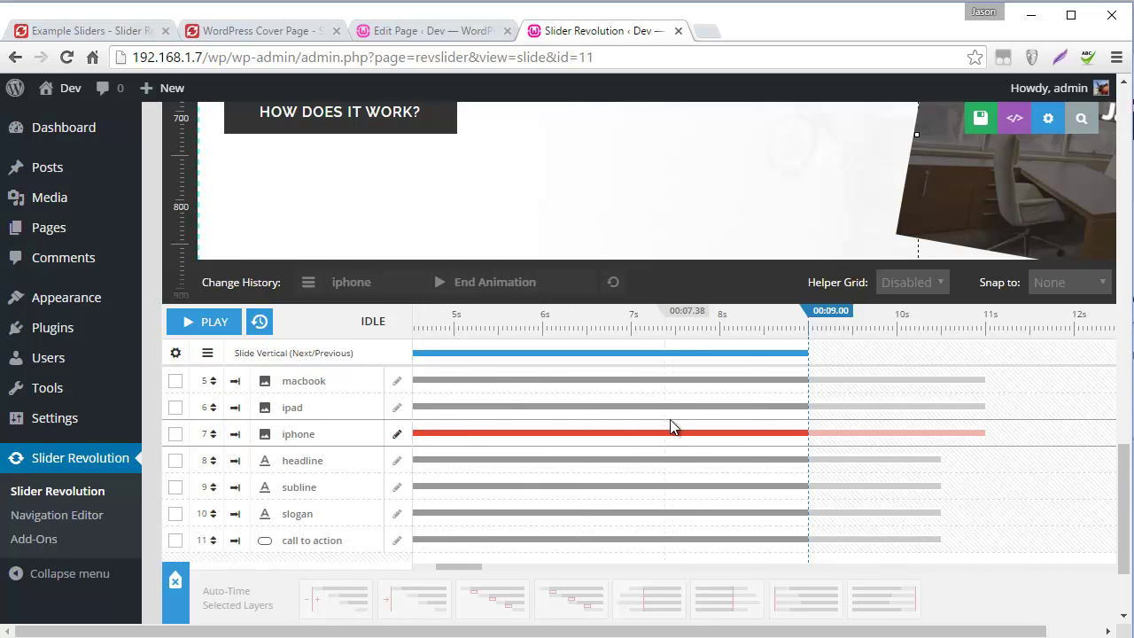
Step: Save the Examples slide and open the live test page from its edit screen
{"action": "scroll", "coordinate": [671, 425], "scroll_direction": "up", "scroll_amount": 10}
{"action": "scroll", "coordinate": [1081, 338], "scroll_direction": "down", "scroll_amount": 5}
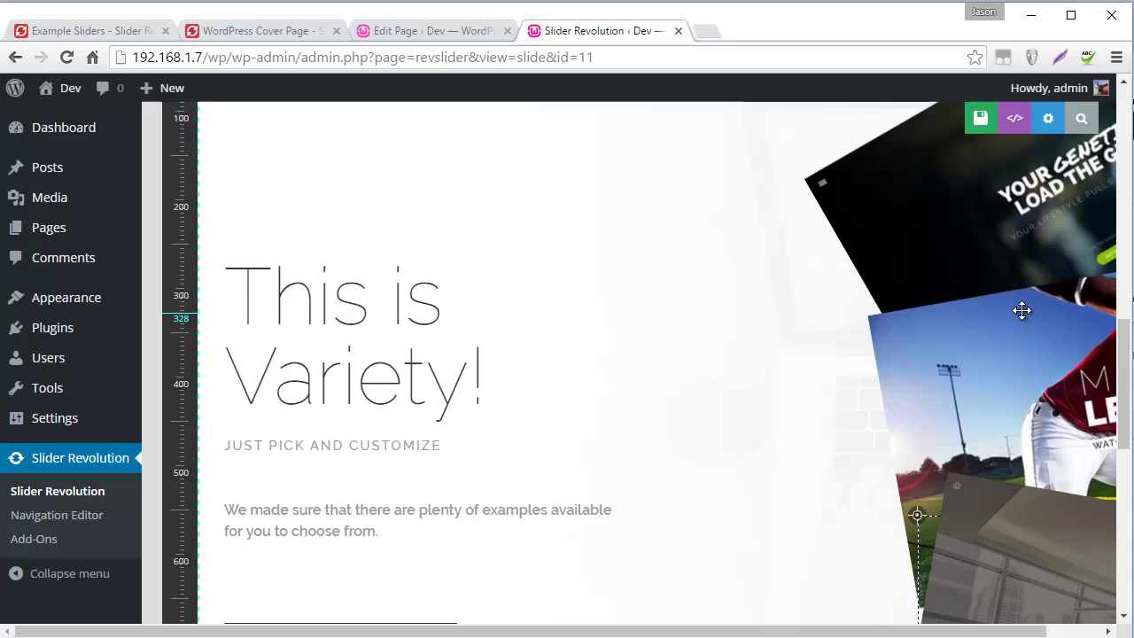
{"action": "scroll", "coordinate": [1020, 399], "scroll_direction": "up", "scroll_amount": 1}
{"action": "scroll", "coordinate": [871, 412], "scroll_direction": "up", "scroll_amount": 3}
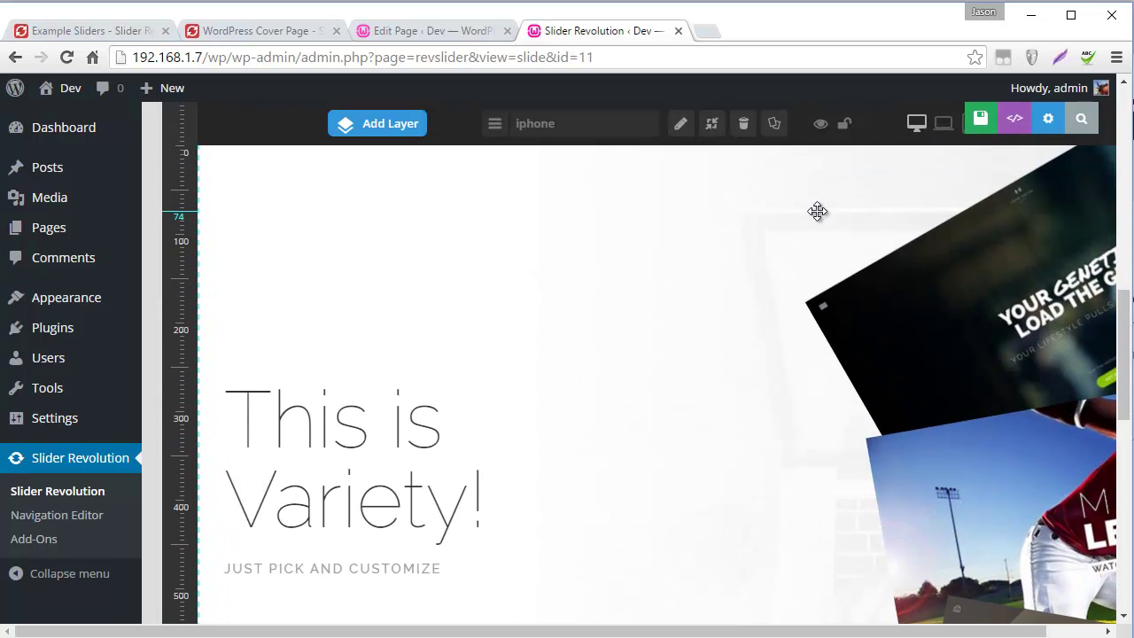
{"action": "left_click", "coordinate": [954, 119]}
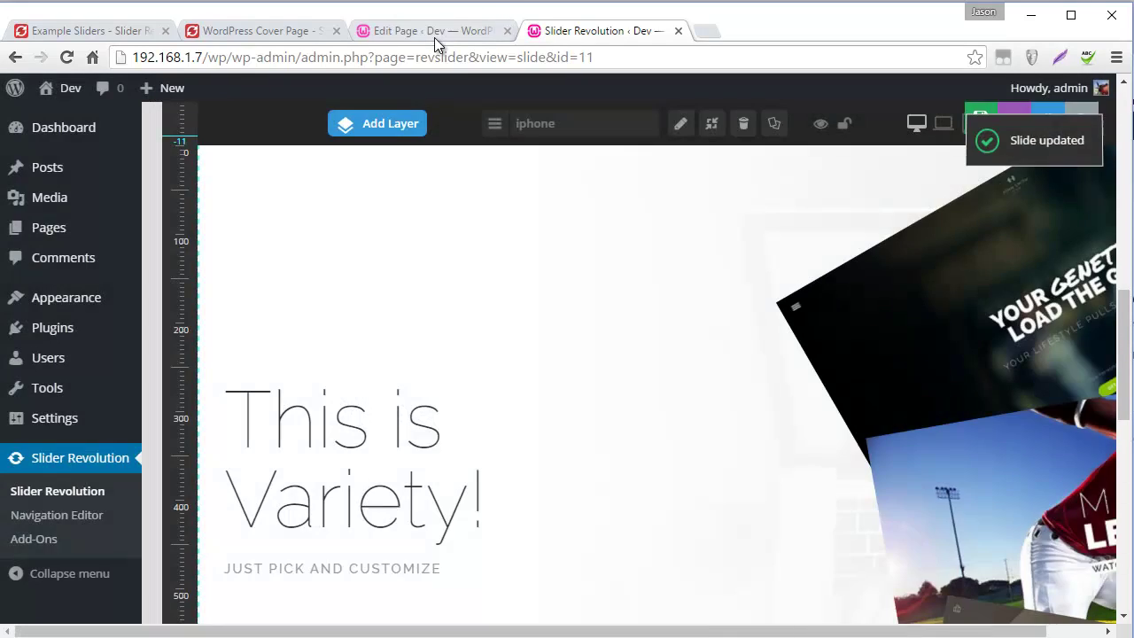
{"action": "left_click", "coordinate": [431, 30]}
{"action": "left_click", "coordinate": [397, 215]}
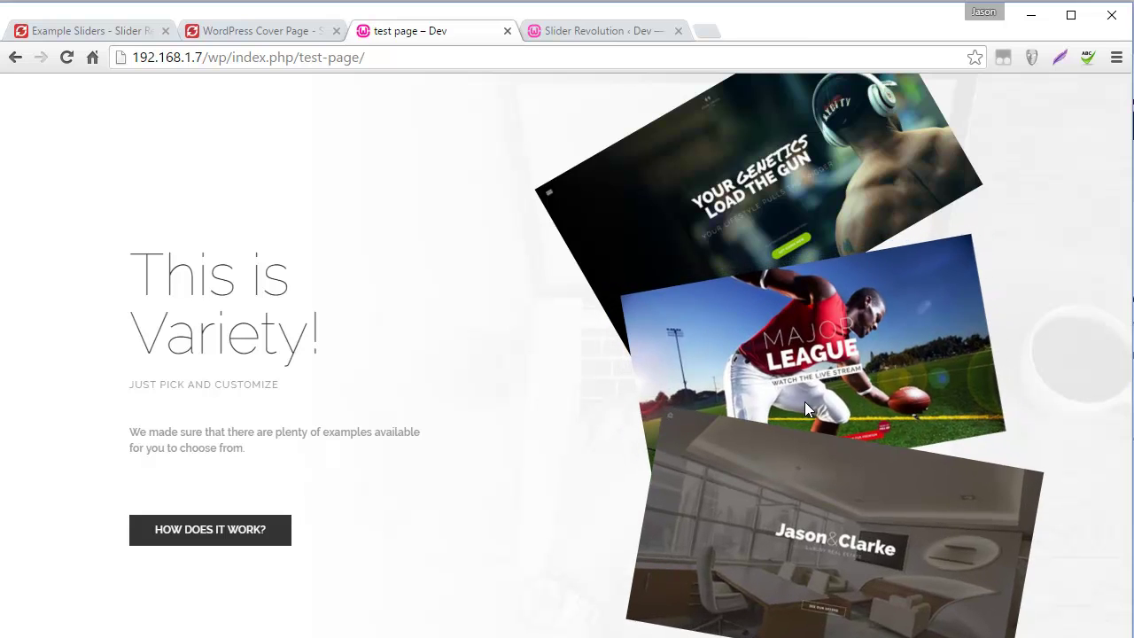
Step: Narrow the browser window to check how the test page's slider responds
{"action": "mouse_move", "coordinate": [1129, 331]}
{"action": "left_mouse_down"}
{"action": "mouse_move", "coordinate": [589, 307]}
{"action": "mouse_move", "coordinate": [778, 303]}
{"action": "mouse_move", "coordinate": [272, 300]}
{"action": "mouse_move", "coordinate": [1127, 319]}
{"action": "mouse_move", "coordinate": [263, 337]}
{"action": "mouse_move", "coordinate": [608, 329]}
{"action": "mouse_move", "coordinate": [1133, 350]}
{"action": "left_mouse_up"}
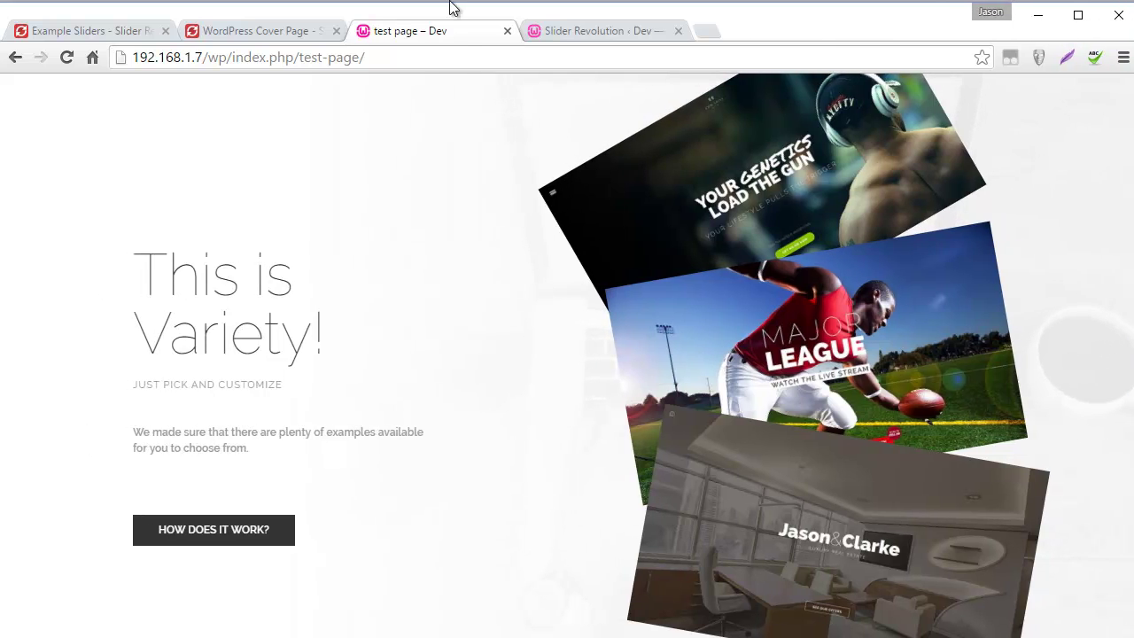
Step: In the slide editor, preview the Examples slide at laptop, tablet and phone sizes
{"action": "left_click", "coordinate": [580, 31]}
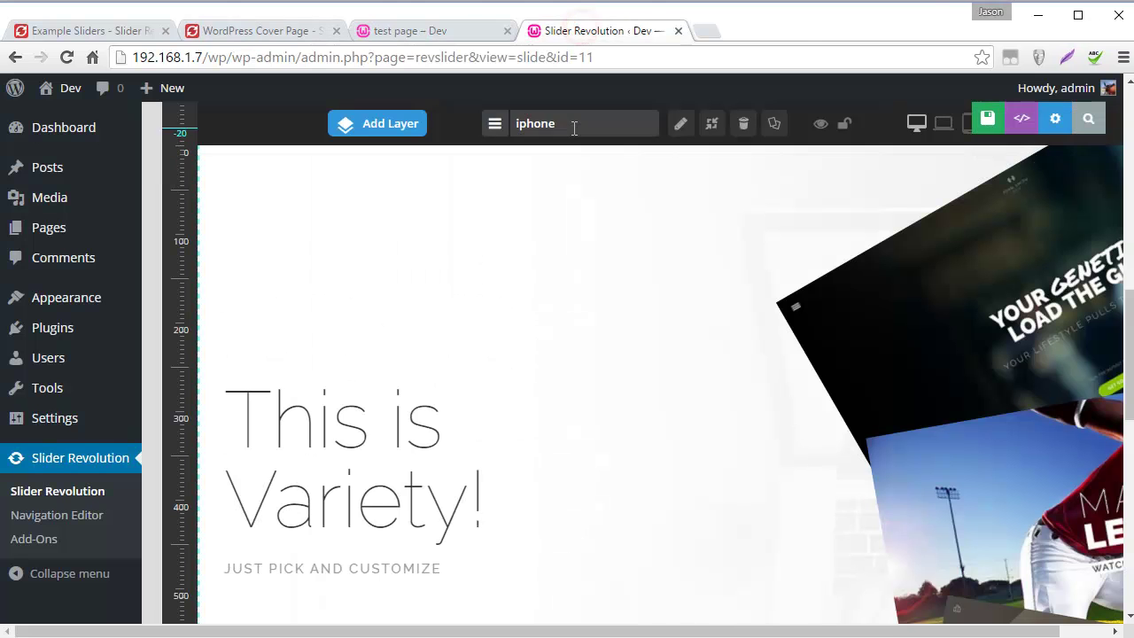
{"action": "scroll", "coordinate": [726, 461], "scroll_direction": "up", "scroll_amount": 2}
{"action": "scroll", "coordinate": [931, 324], "scroll_direction": "down", "scroll_amount": 1}
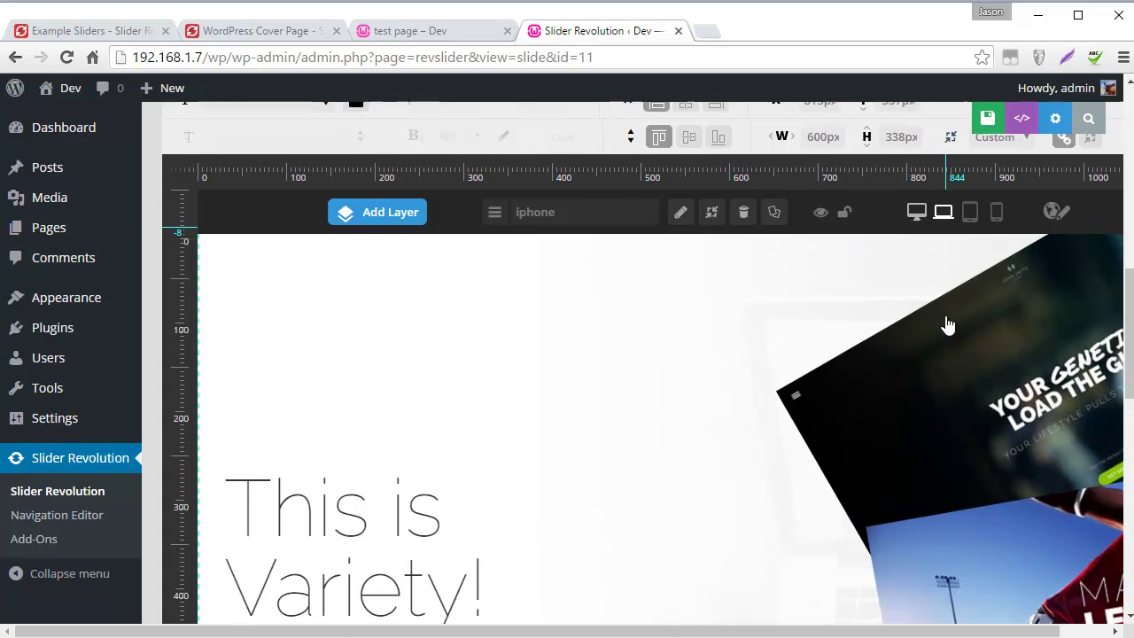
{"action": "left_click", "coordinate": [944, 212]}
{"action": "left_click", "coordinate": [971, 212]}
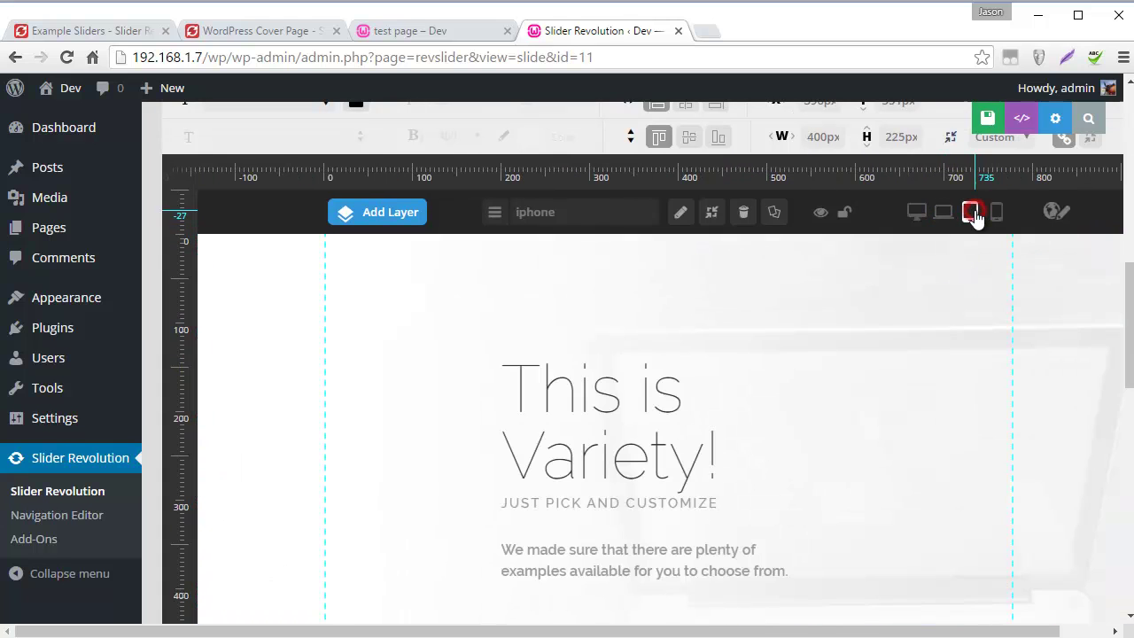
{"action": "scroll", "coordinate": [772, 302], "scroll_direction": "down", "scroll_amount": 4}
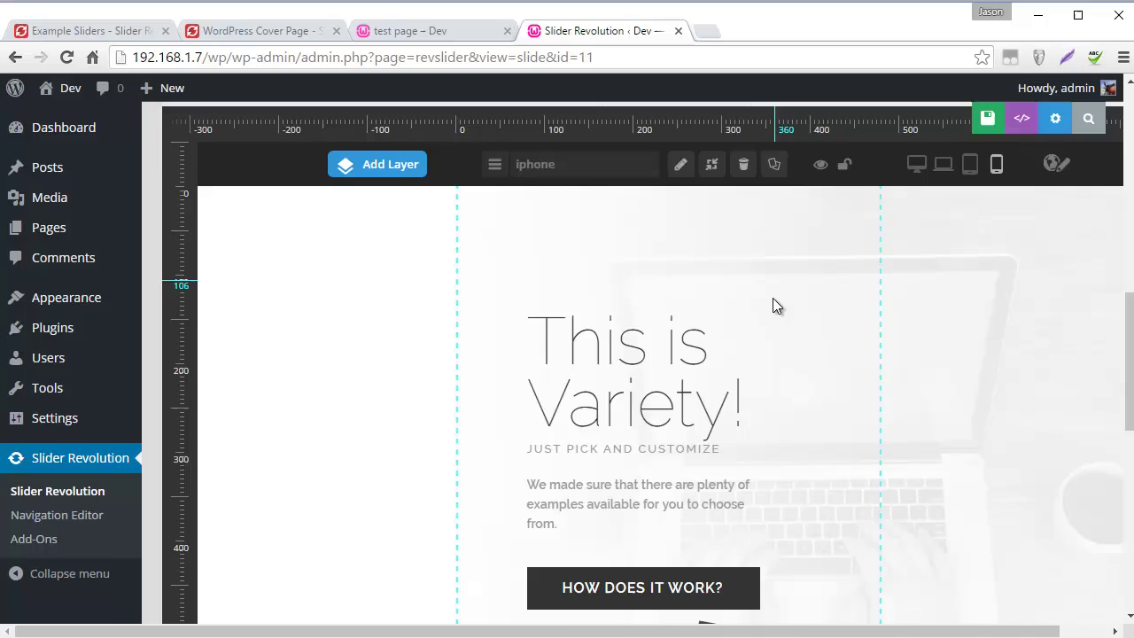
{"action": "left_click", "coordinate": [764, 367]}
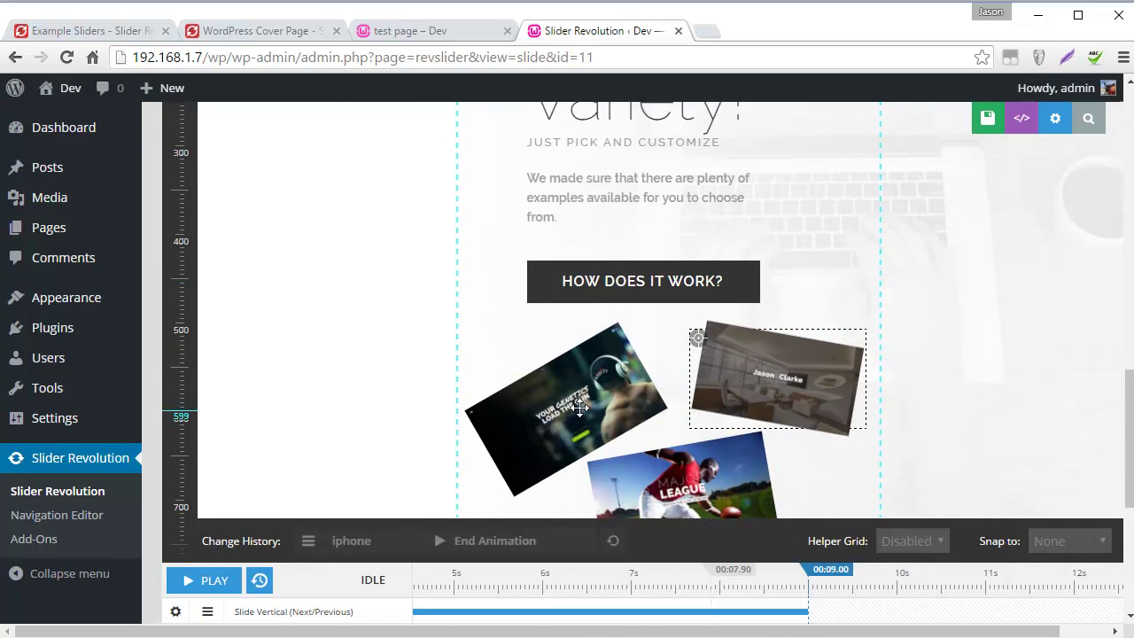
Step: Switch the preview back to laptop size, then to phone size again
{"action": "scroll", "coordinate": [488, 426], "scroll_direction": "up", "scroll_amount": 1}
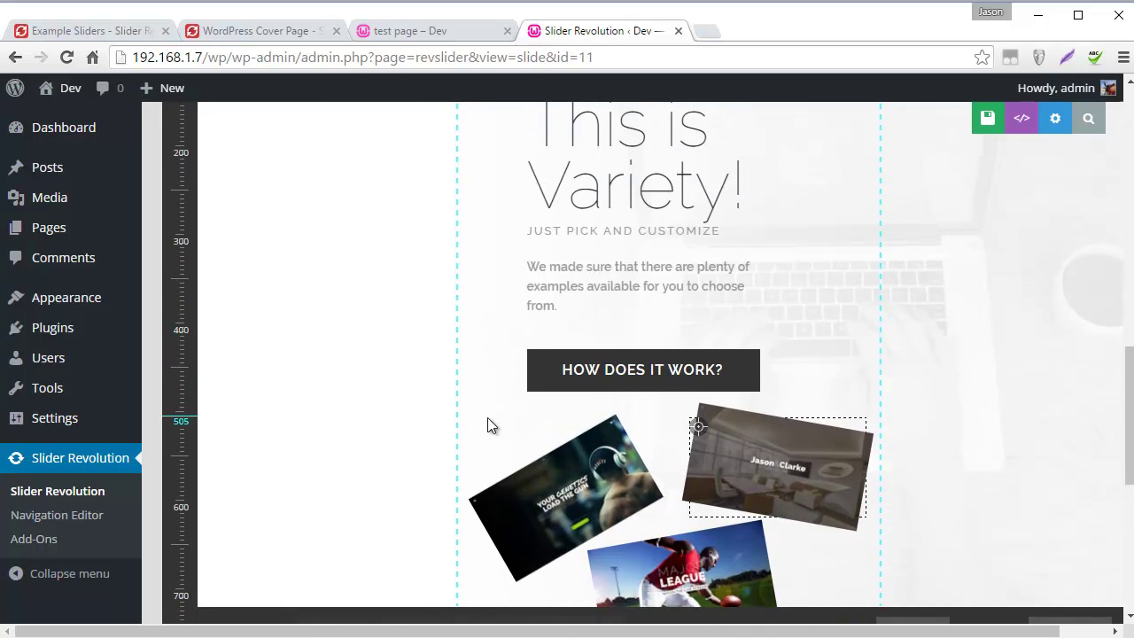
{"action": "scroll", "coordinate": [494, 430], "scroll_direction": "up", "scroll_amount": 1}
{"action": "scroll", "coordinate": [620, 286], "scroll_direction": "up", "scroll_amount": 2}
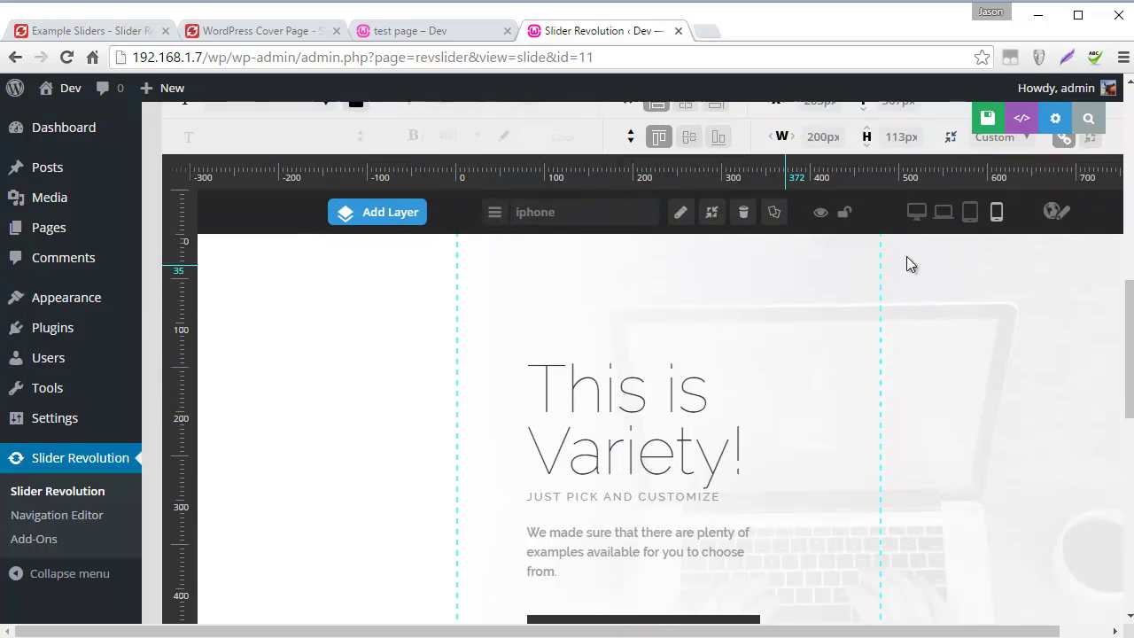
{"action": "left_click", "coordinate": [945, 214]}
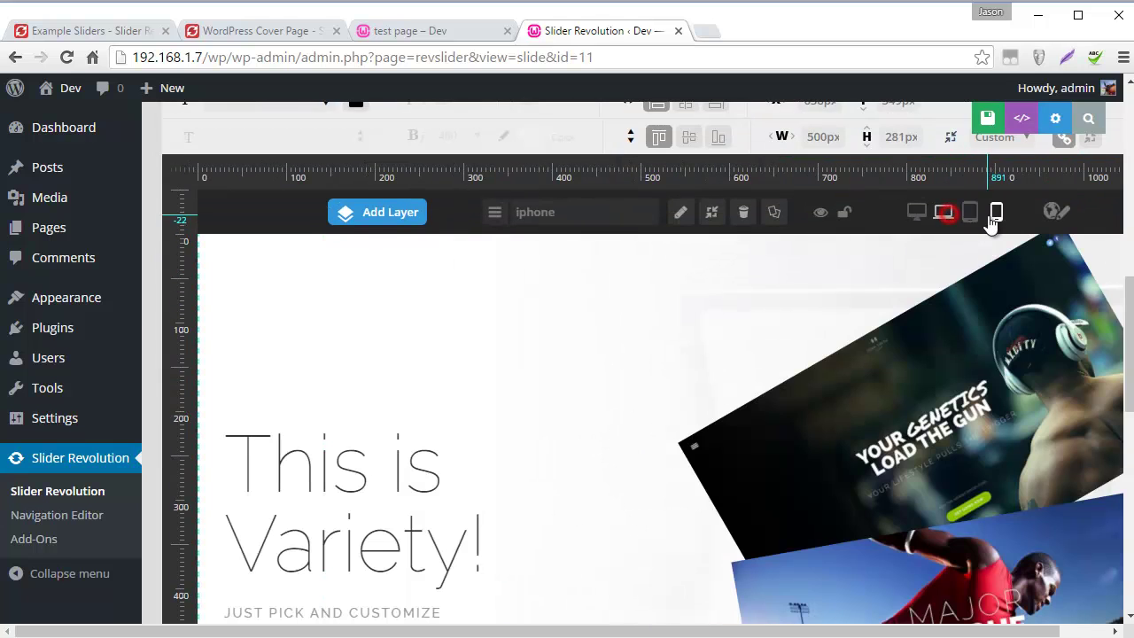
{"action": "left_click", "coordinate": [1004, 221]}
{"action": "scroll", "coordinate": [606, 326], "scroll_direction": "up", "scroll_amount": 3}
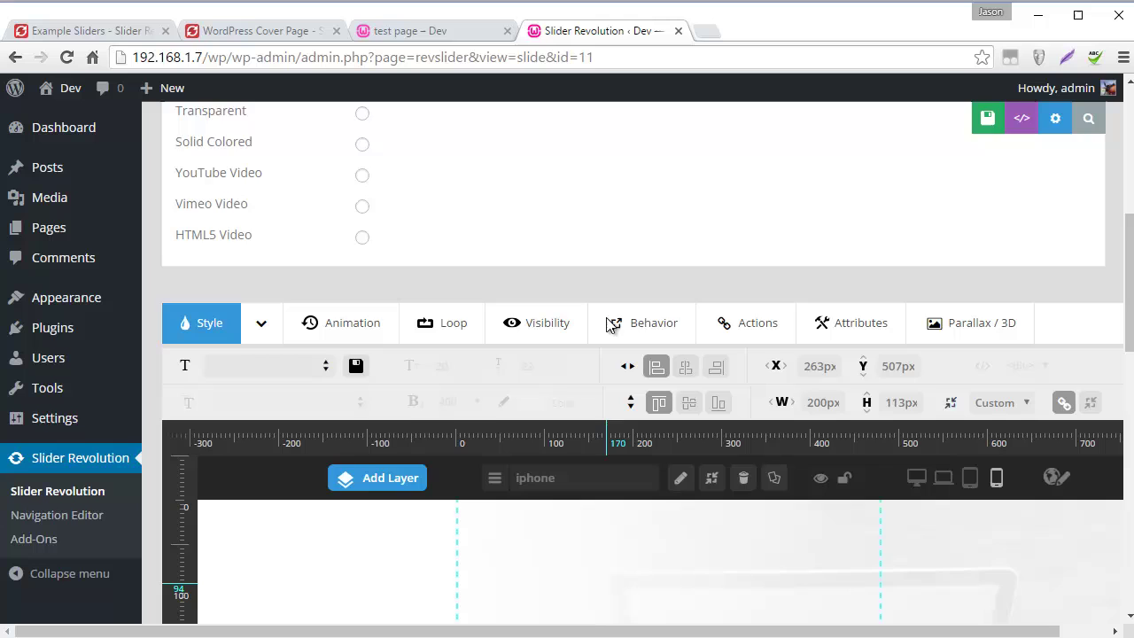
{"action": "scroll", "coordinate": [608, 324], "scroll_direction": "down", "scroll_amount": 2}
Step: Glance at the live test page, then return to the slide editor's header and thumbnails
{"action": "left_click", "coordinate": [424, 32]}
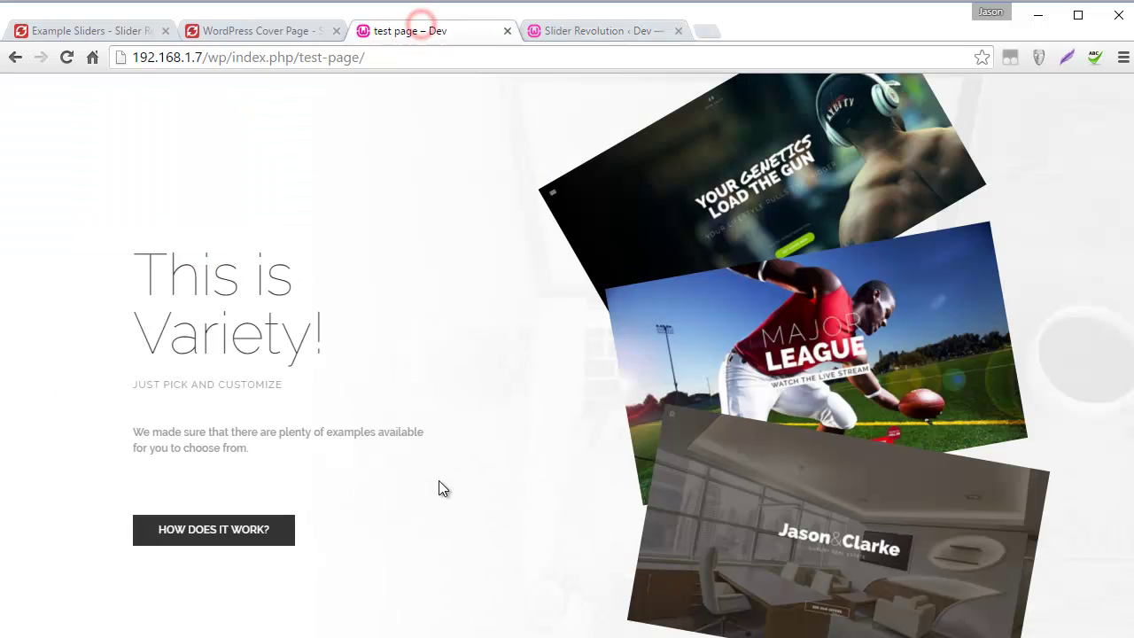
{"action": "left_click", "coordinate": [576, 32]}
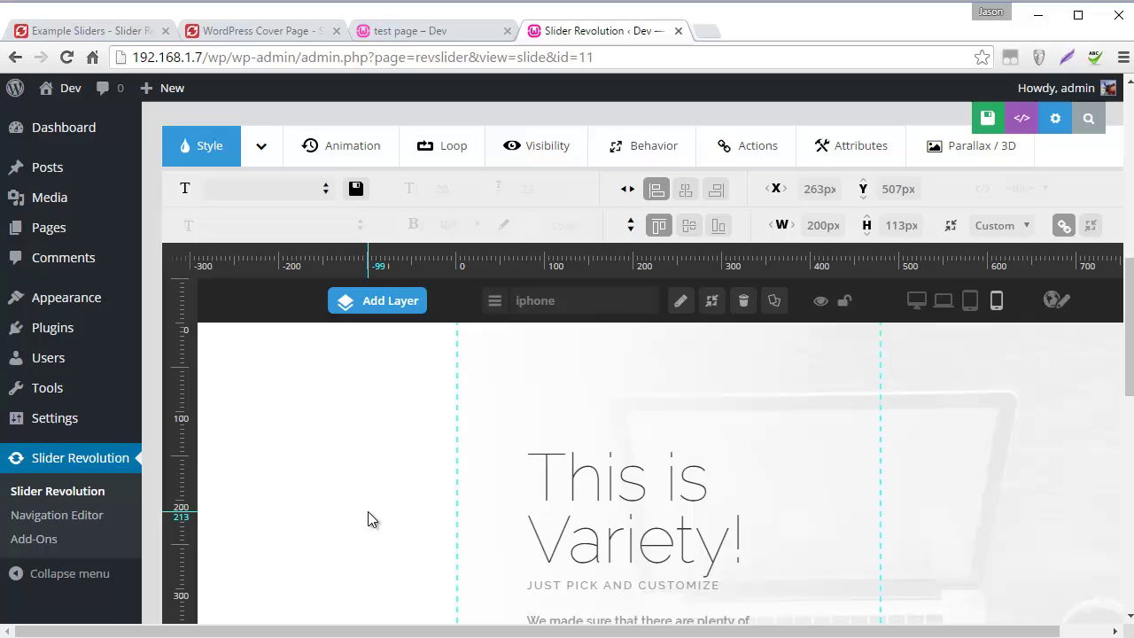
{"action": "scroll", "coordinate": [372, 505], "scroll_direction": "up", "scroll_amount": 1}
{"action": "scroll", "coordinate": [374, 503], "scroll_direction": "up", "scroll_amount": 2}
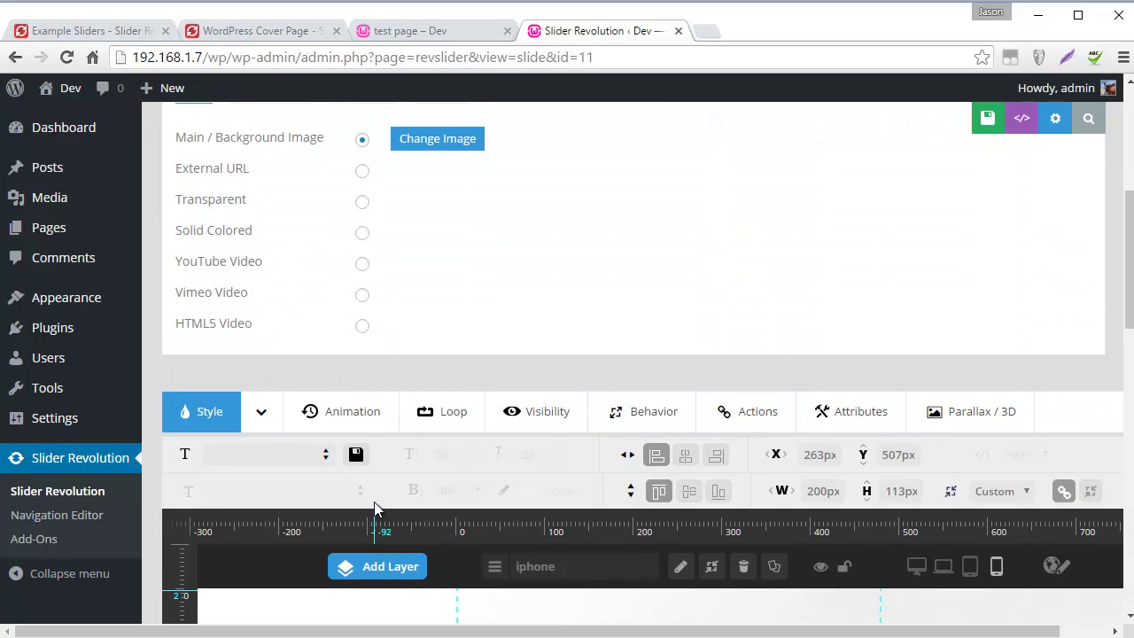
{"action": "scroll", "coordinate": [374, 505], "scroll_direction": "up", "scroll_amount": 5}
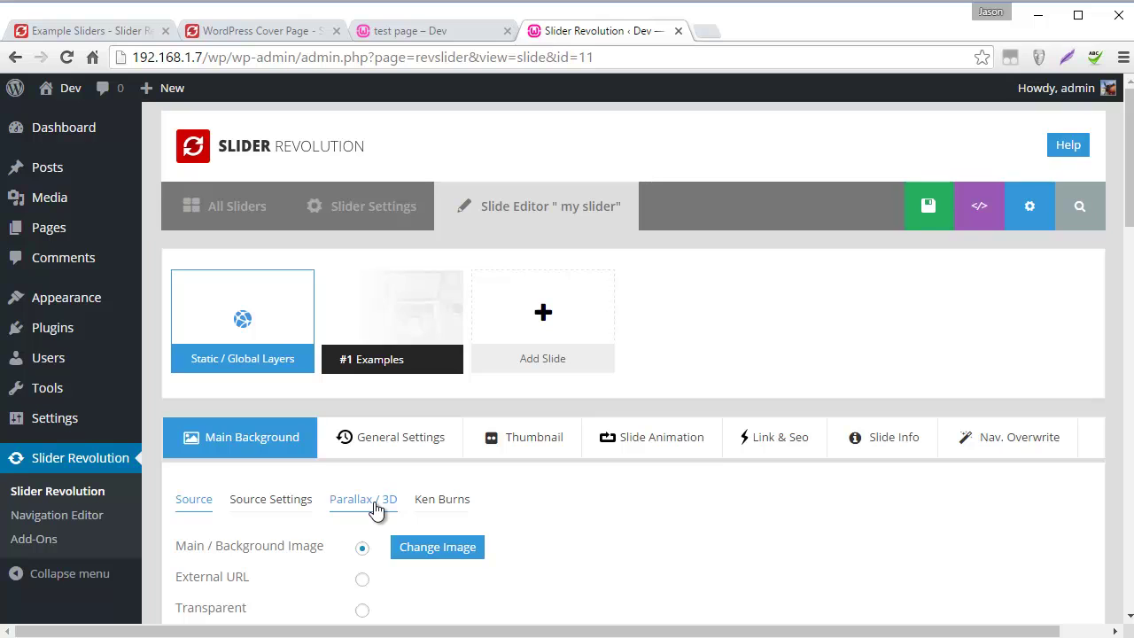
{"action": "mouse_move", "coordinate": [506, 317]}
{"action": "left_click", "coordinate": [221, 31]}
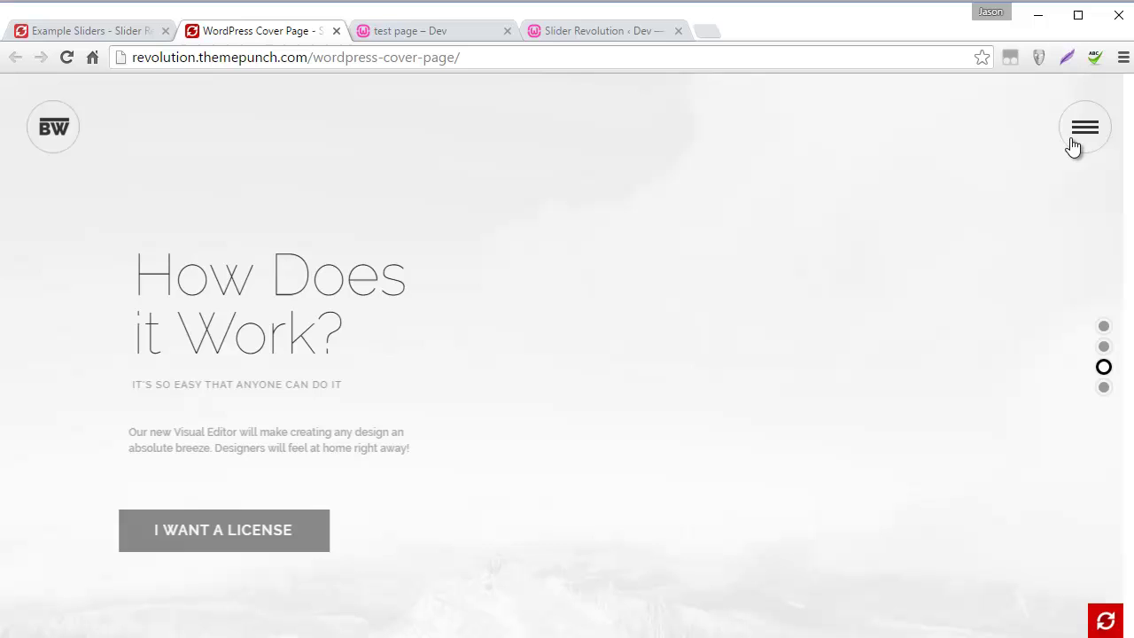
{"action": "left_click", "coordinate": [1075, 142]}
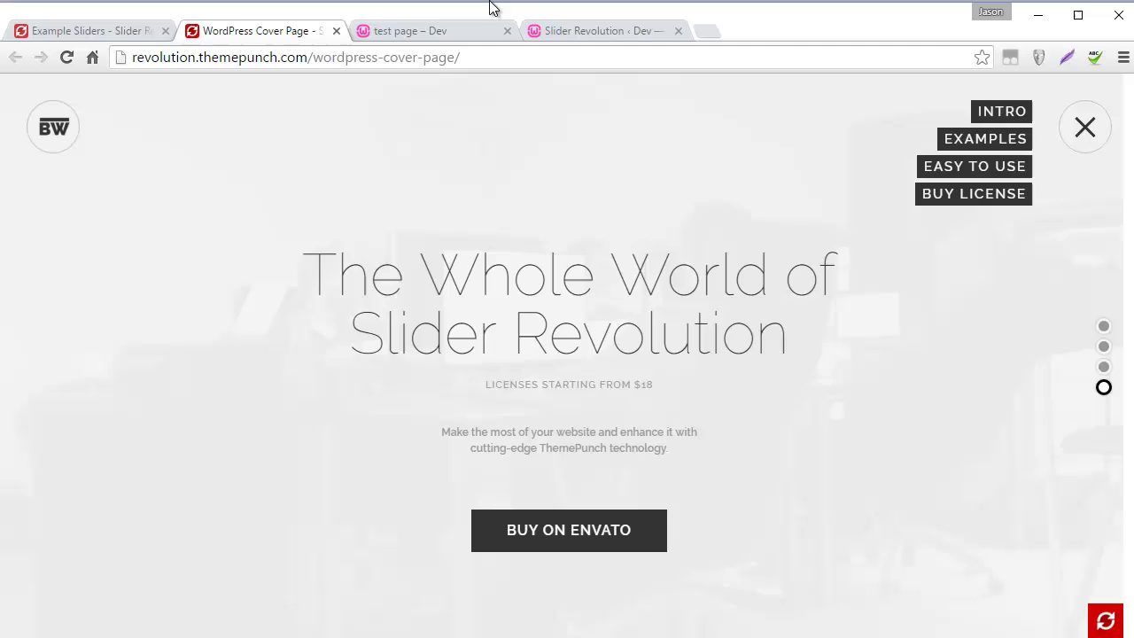
{"action": "left_click", "coordinate": [595, 28]}
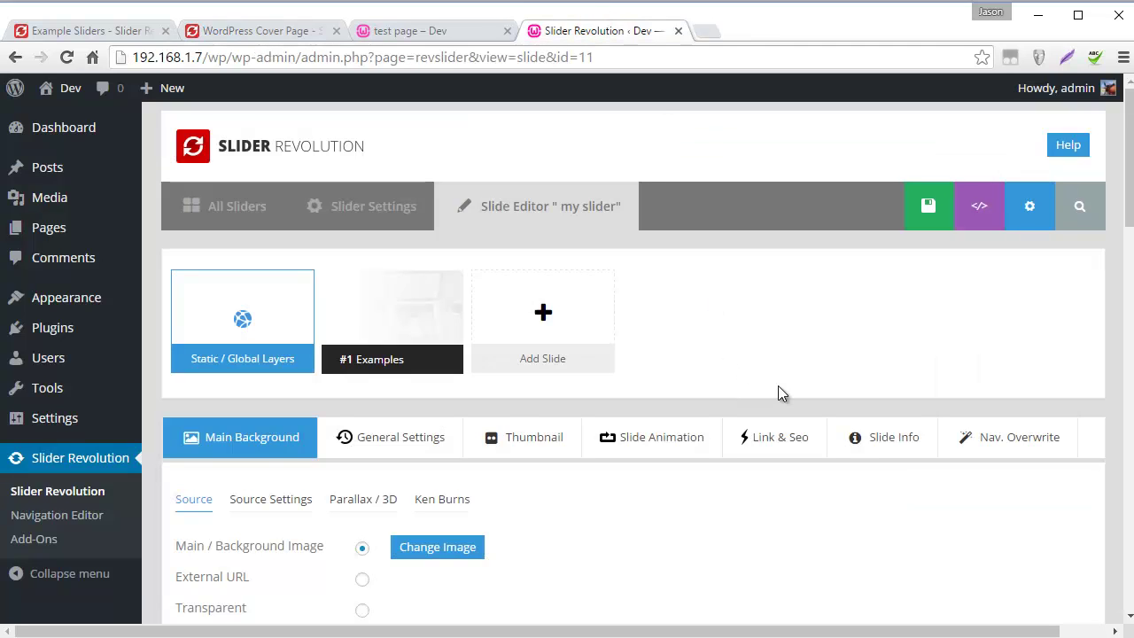
Step: Open the Static / Global Layers and show the Examples slide behind them
{"action": "scroll", "coordinate": [602, 496], "scroll_direction": "down", "scroll_amount": 1}
{"action": "scroll", "coordinate": [585, 487], "scroll_direction": "up", "scroll_amount": 1}
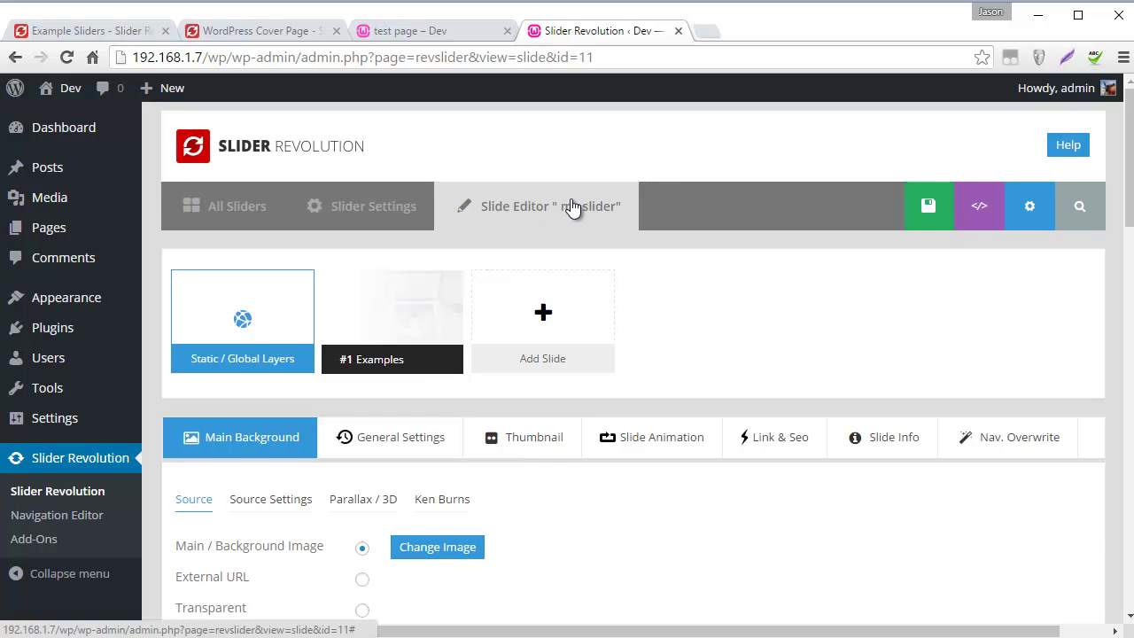
{"action": "left_click", "coordinate": [230, 323]}
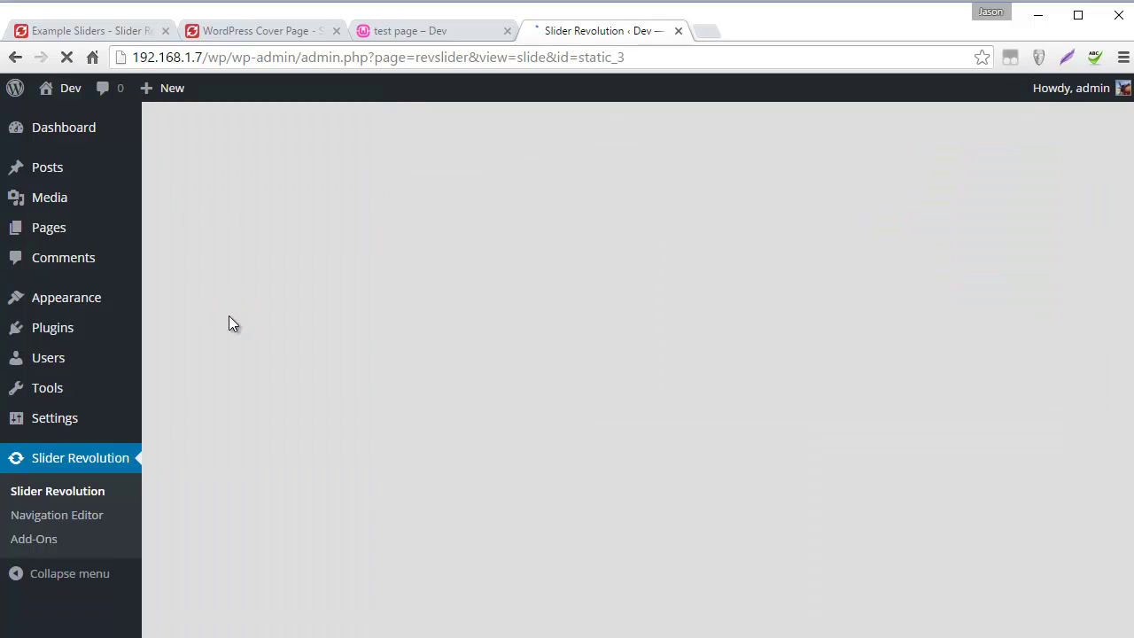
{"action": "scroll", "coordinate": [853, 346], "scroll_direction": "down", "scroll_amount": 7}
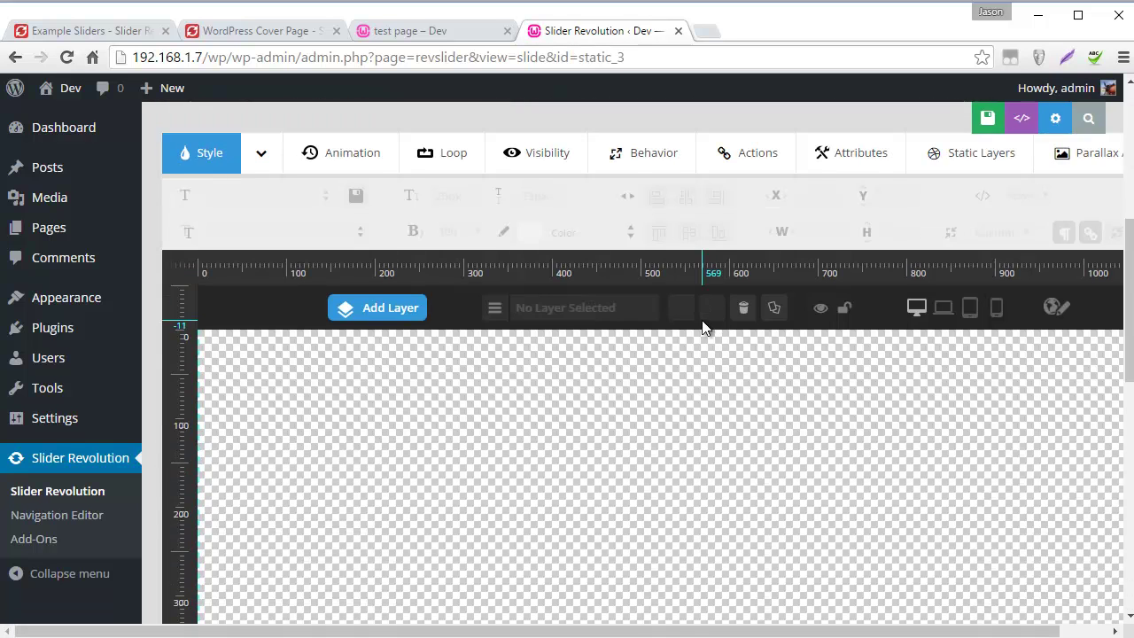
{"action": "scroll", "coordinate": [677, 328], "scroll_direction": "up", "scroll_amount": 5}
{"action": "scroll", "coordinate": [675, 328], "scroll_direction": "up", "scroll_amount": 2}
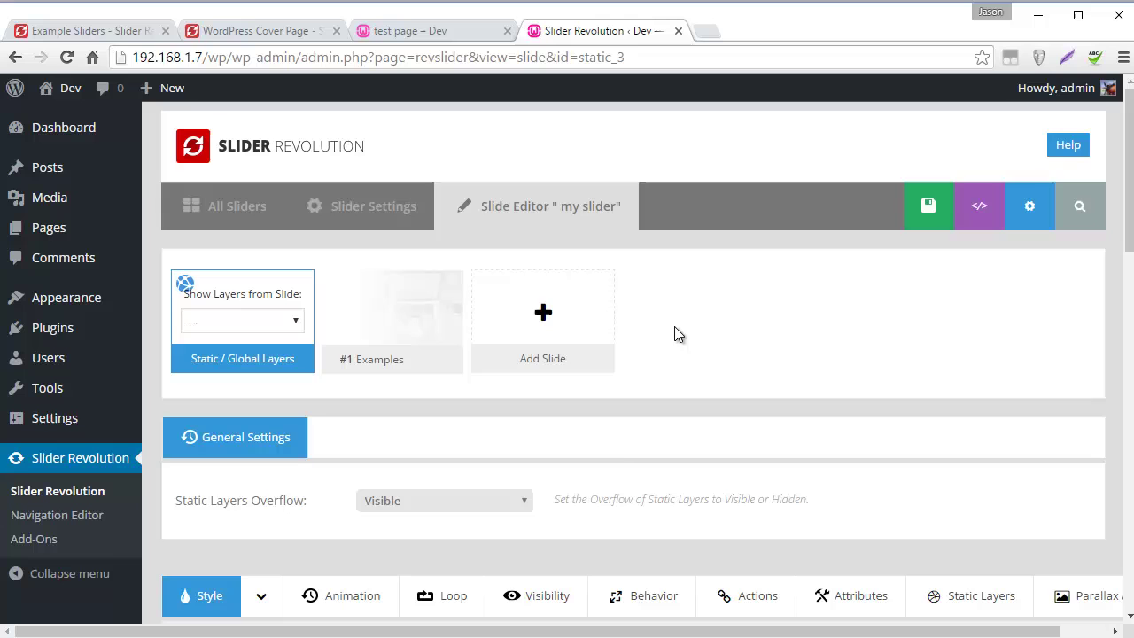
{"action": "left_click", "coordinate": [265, 324]}
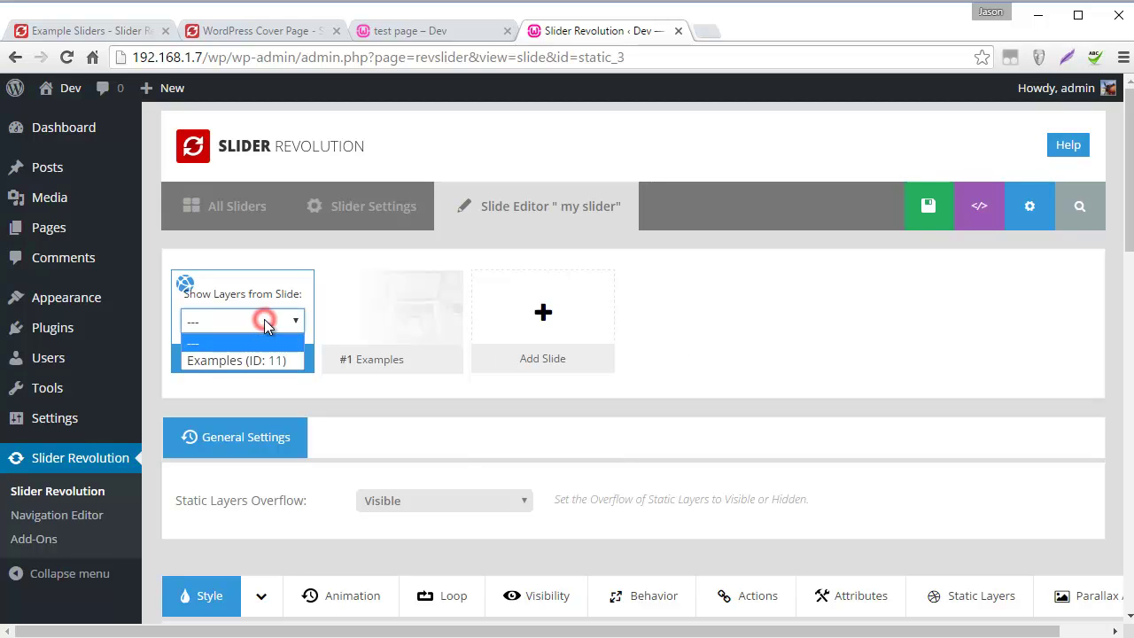
{"action": "left_click", "coordinate": [235, 360]}
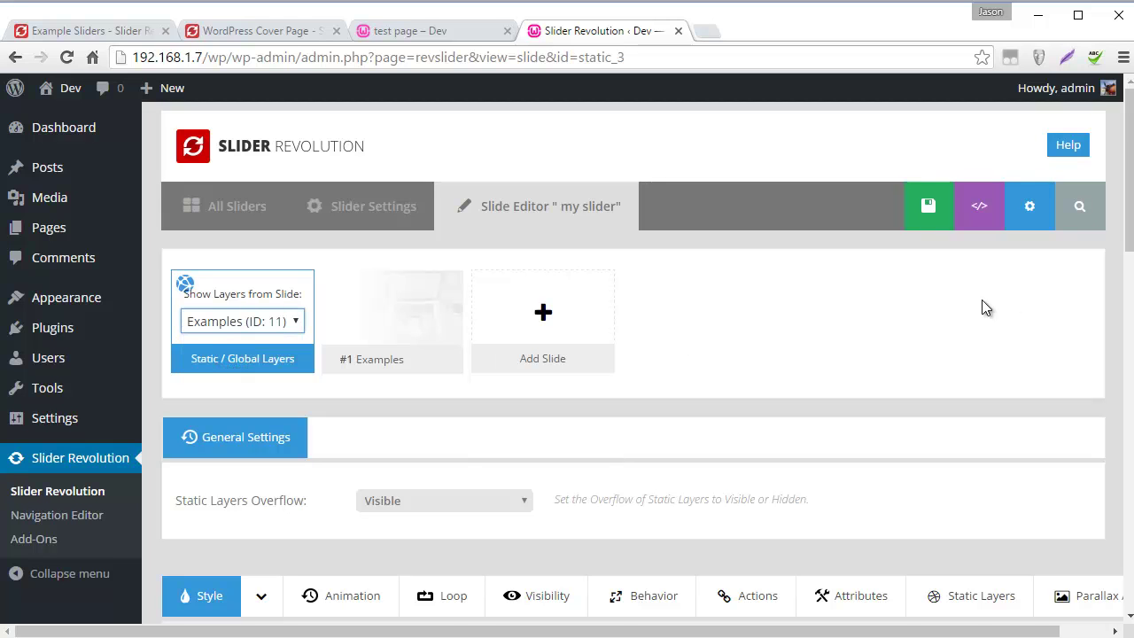
Step: Stop showing another slide's layers behind the static layers canvas
{"action": "scroll", "coordinate": [982, 301], "scroll_direction": "down", "scroll_amount": 8}
{"action": "scroll", "coordinate": [569, 372], "scroll_direction": "up", "scroll_amount": 2}
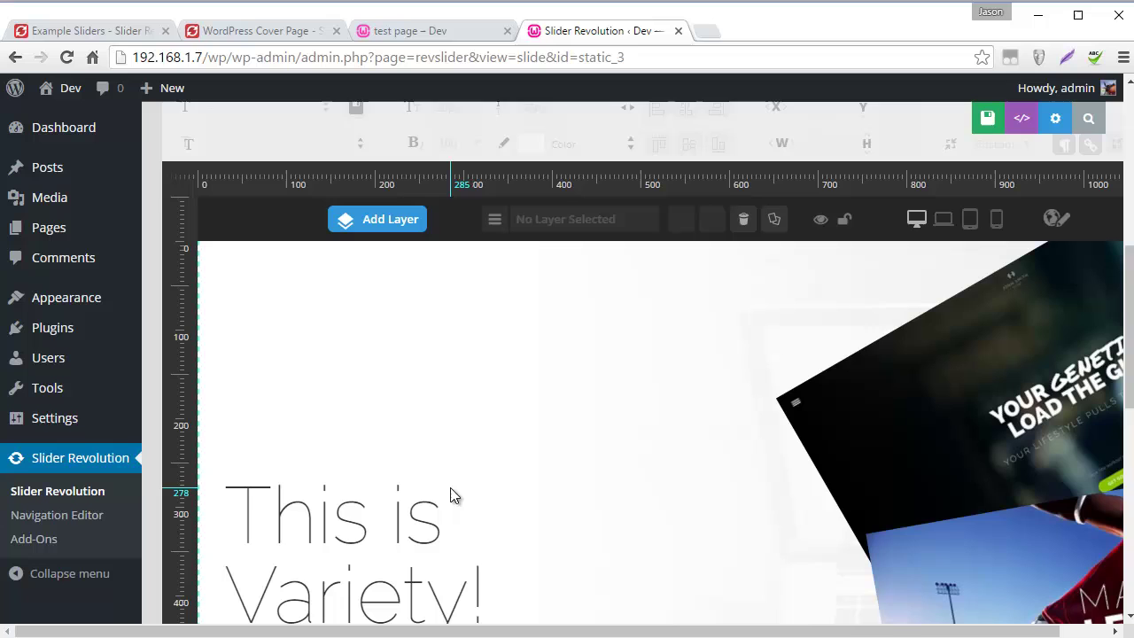
{"action": "scroll", "coordinate": [450, 489], "scroll_direction": "down", "scroll_amount": 2}
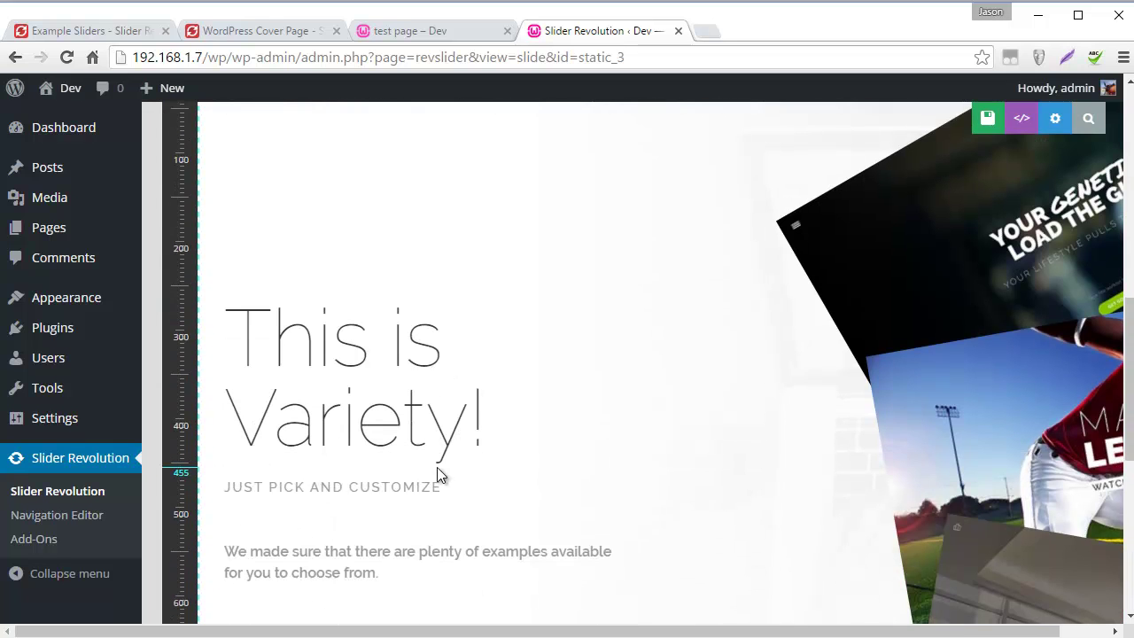
{"action": "scroll", "coordinate": [439, 467], "scroll_direction": "up", "scroll_amount": 7}
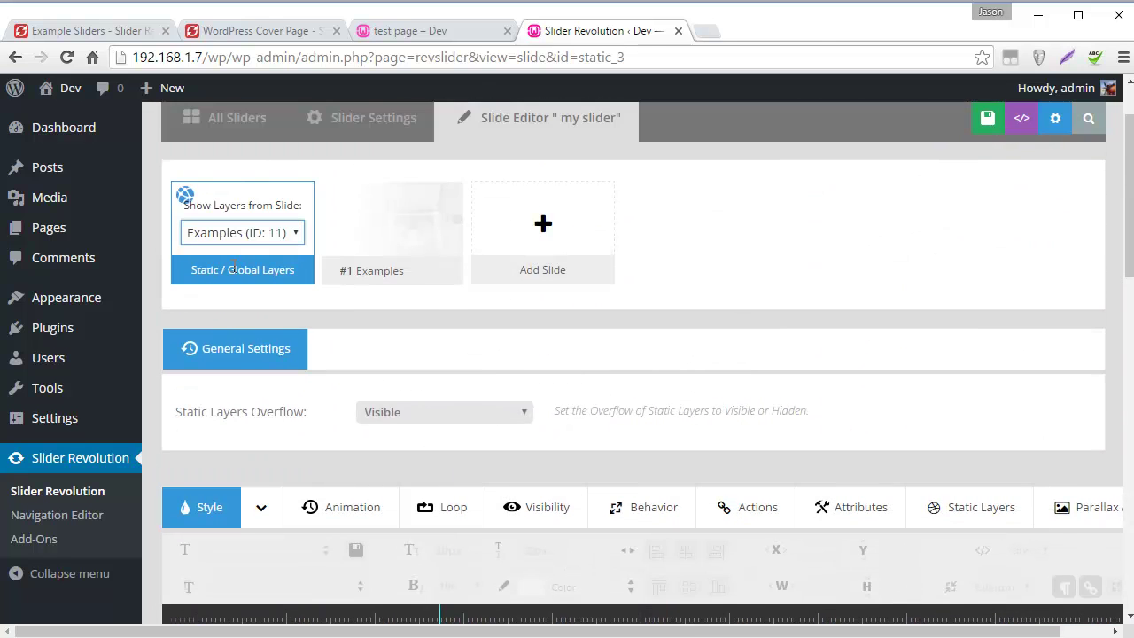
{"action": "left_click", "coordinate": [235, 239]}
{"action": "left_click", "coordinate": [232, 251]}
Step: Open the Add Layer dropdown above the empty static-layers canvas
{"action": "scroll", "coordinate": [672, 291], "scroll_direction": "down", "scroll_amount": 5}
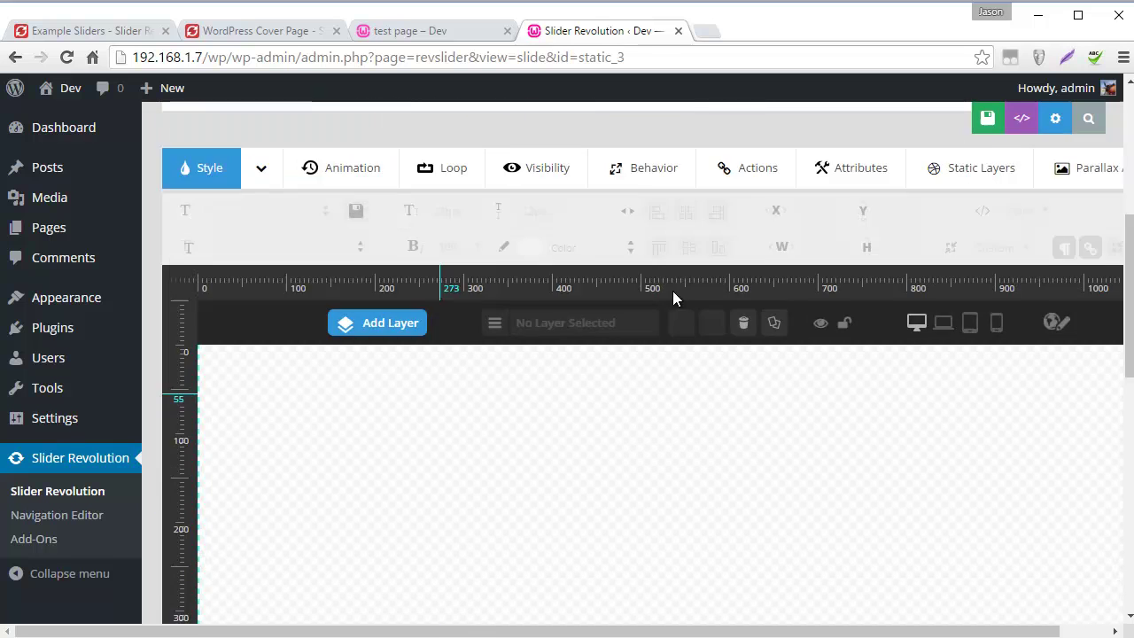
{"action": "left_click_drag", "start_coordinate": [608, 631], "coordinate": [820, 626]}
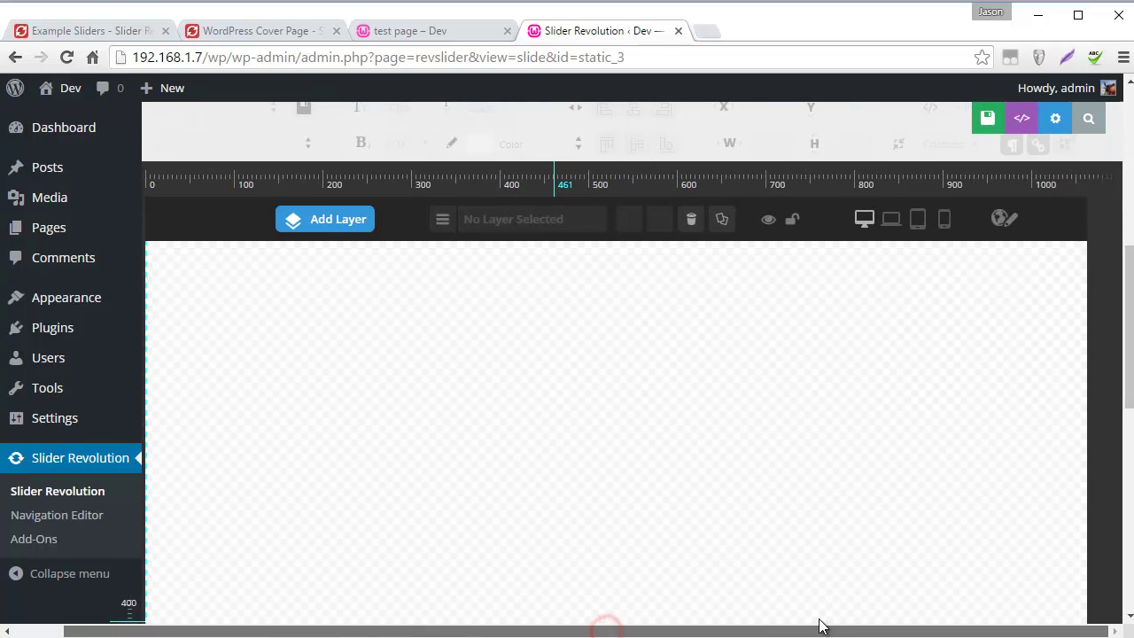
{"action": "left_click_drag", "start_coordinate": [752, 627], "coordinate": [699, 627]}
{"action": "scroll", "coordinate": [393, 350], "scroll_direction": "up", "scroll_amount": 2}
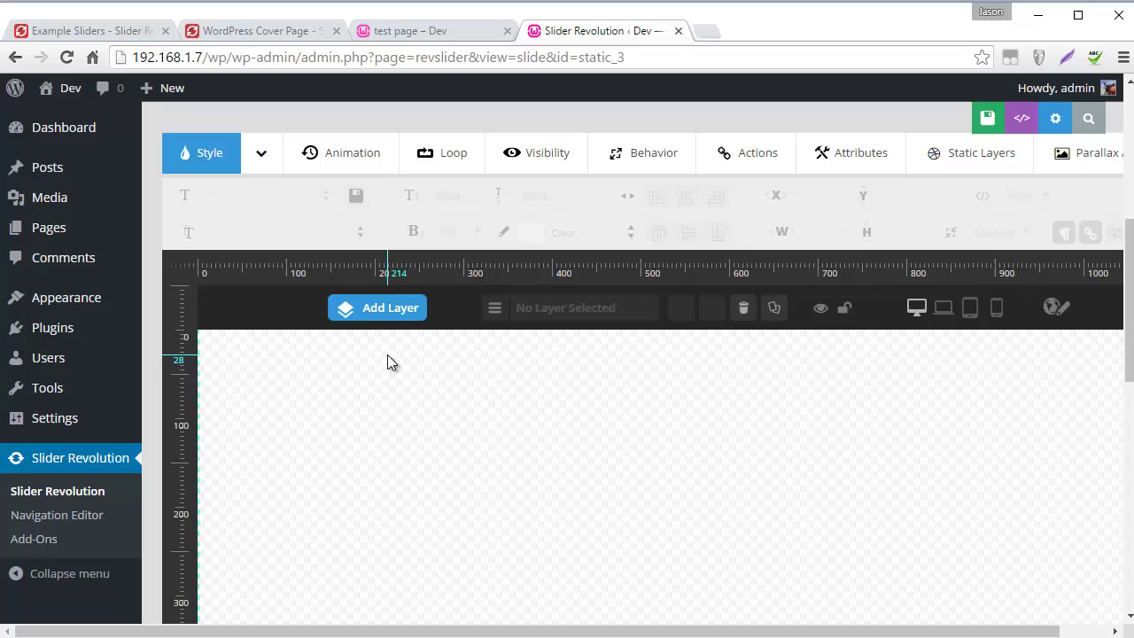
{"action": "left_click", "coordinate": [373, 310]}
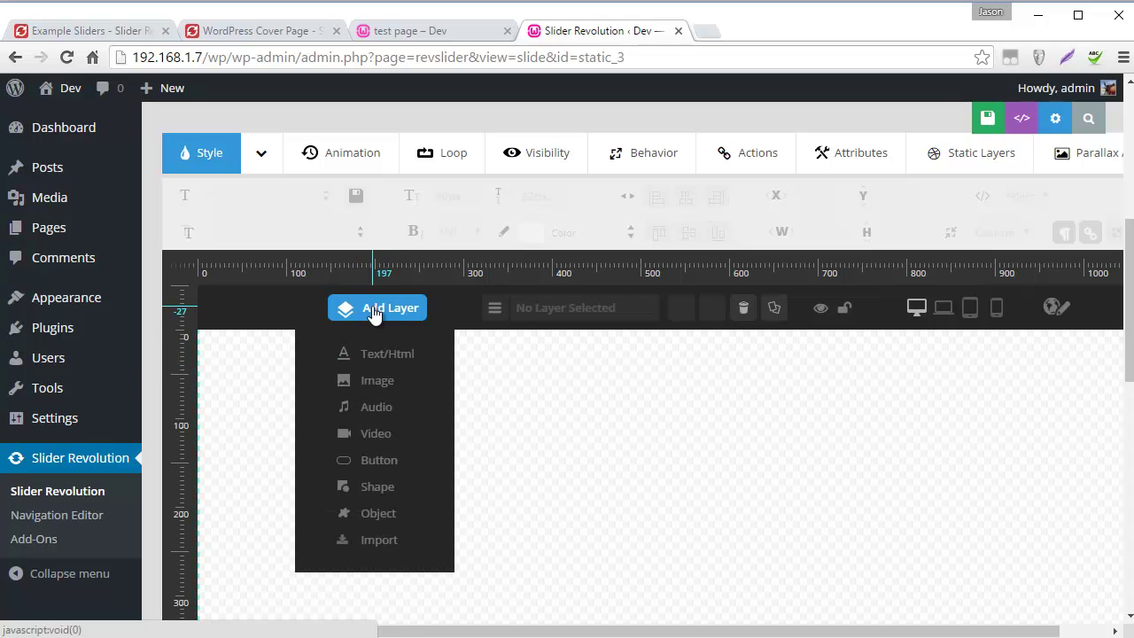
Step: Via Add Layer > Import, pick Web Product Light and import MENU BURGER plus connected items
{"action": "left_click", "coordinate": [379, 543]}
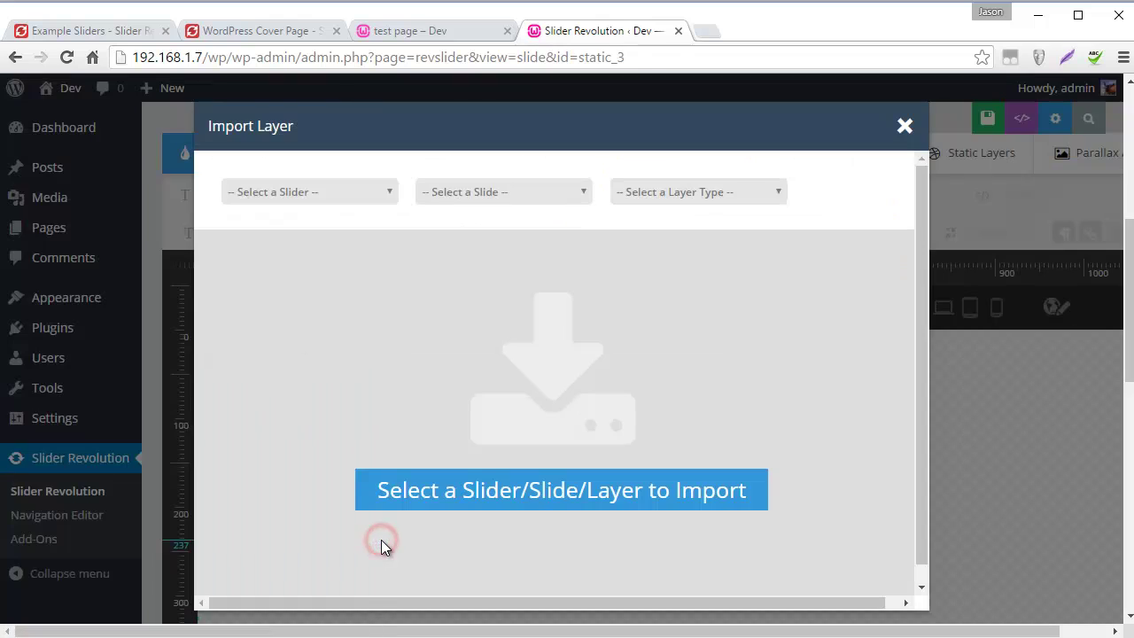
{"action": "left_click", "coordinate": [274, 193]}
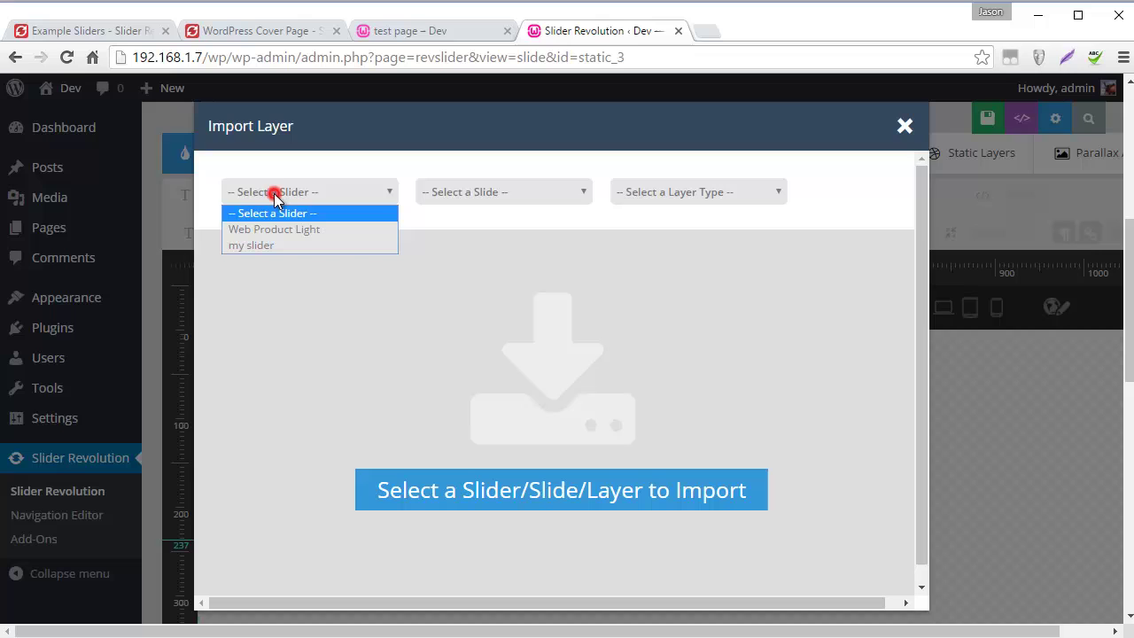
{"action": "left_click", "coordinate": [310, 230]}
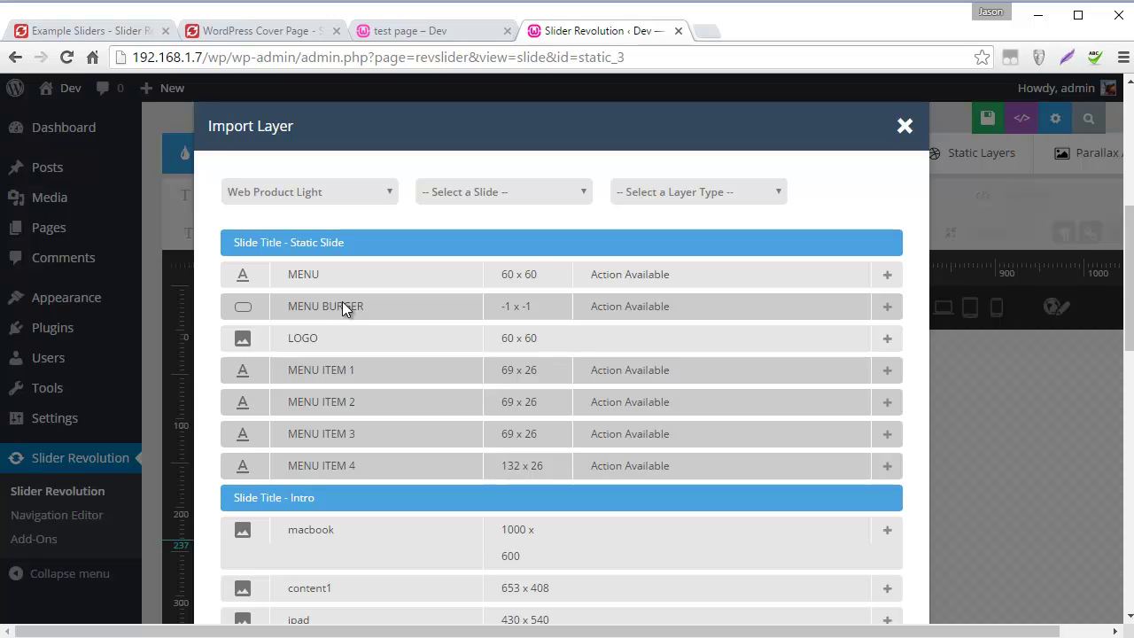
{"action": "left_click", "coordinate": [888, 309]}
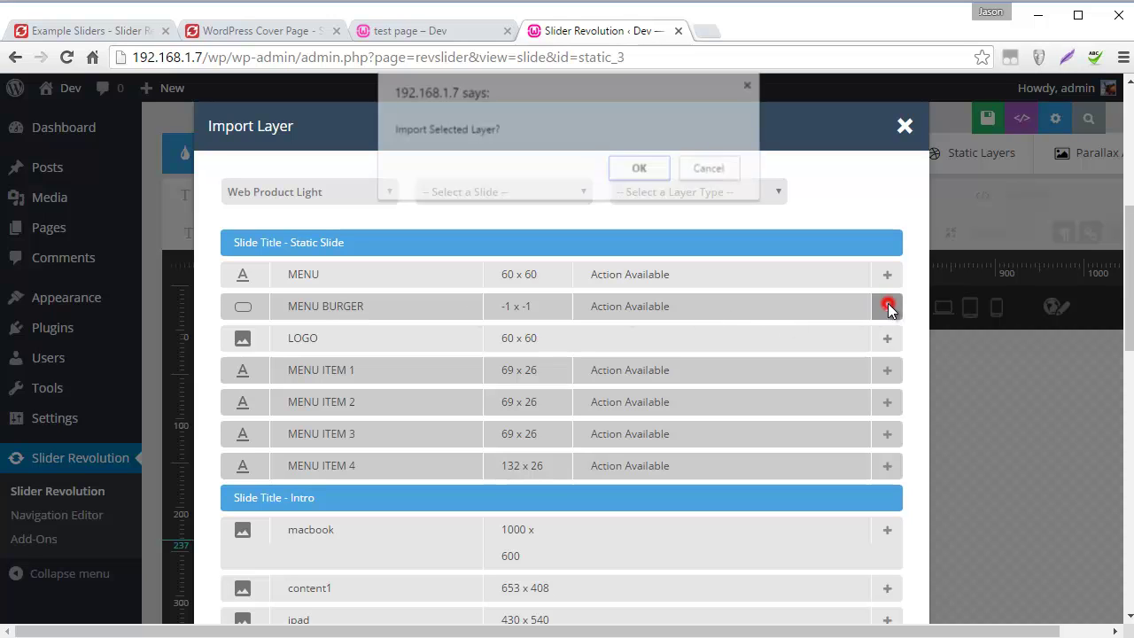
{"action": "left_click", "coordinate": [643, 174]}
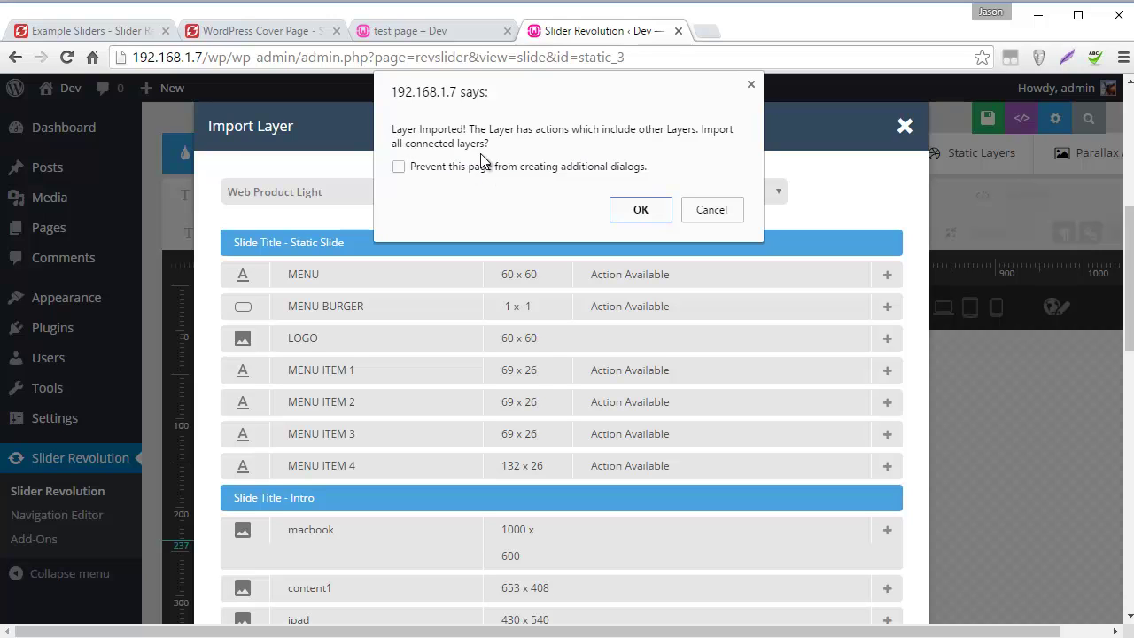
{"action": "left_click", "coordinate": [641, 211]}
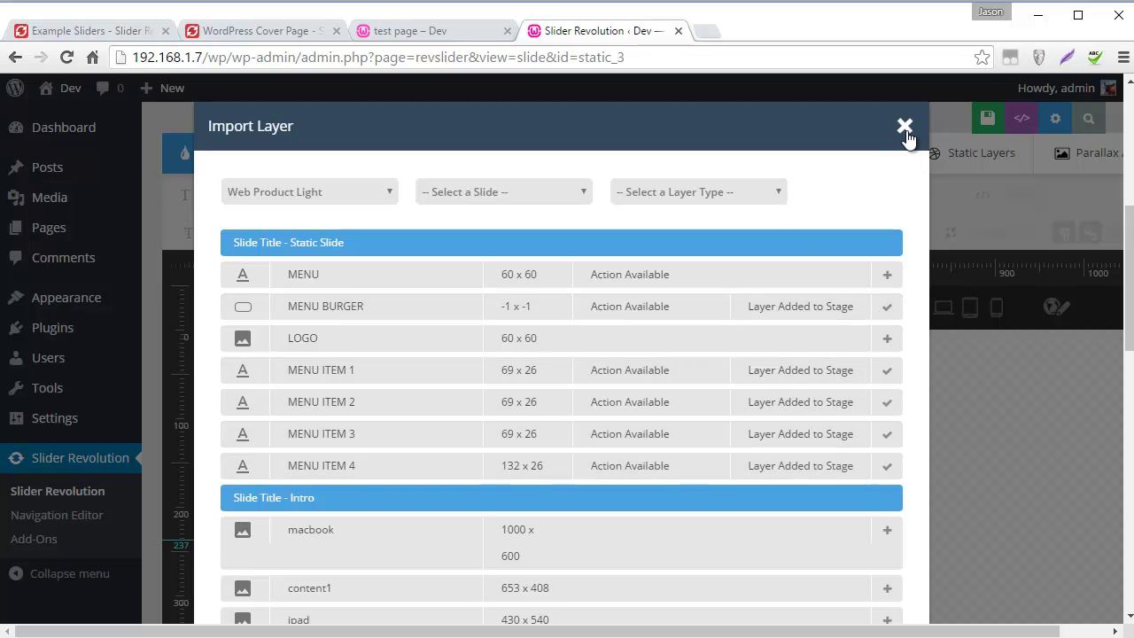
Step: Close the Import Layer window and look over the imported menu layers
{"action": "left_click", "coordinate": [905, 126]}
{"action": "scroll", "coordinate": [532, 523], "scroll_direction": "down", "scroll_amount": 5}
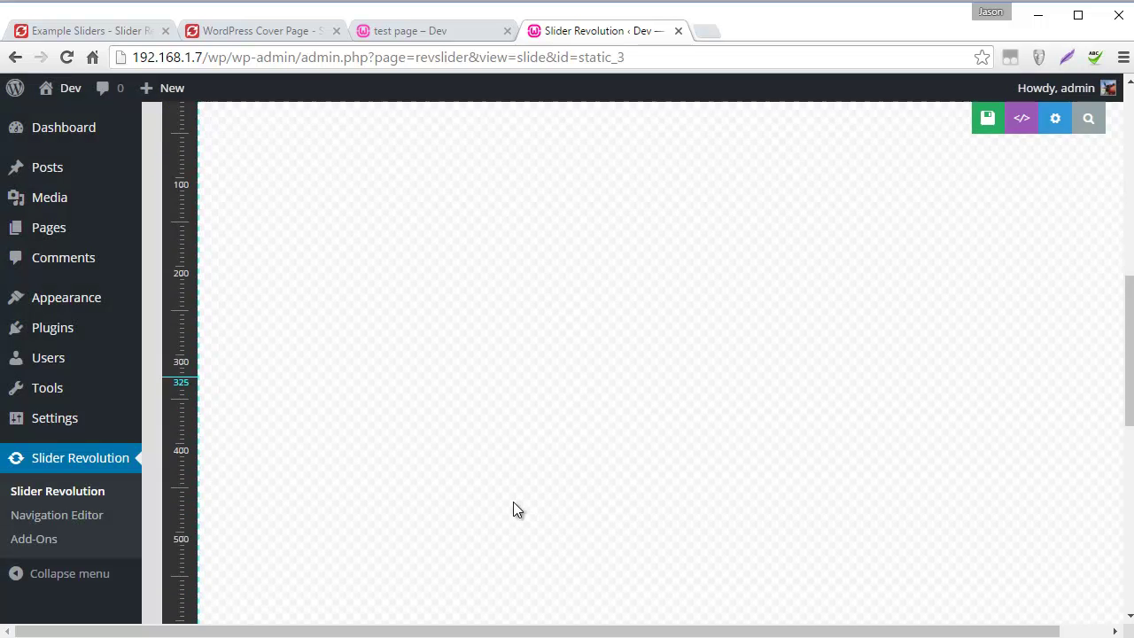
{"action": "scroll", "coordinate": [493, 479], "scroll_direction": "up", "scroll_amount": 1}
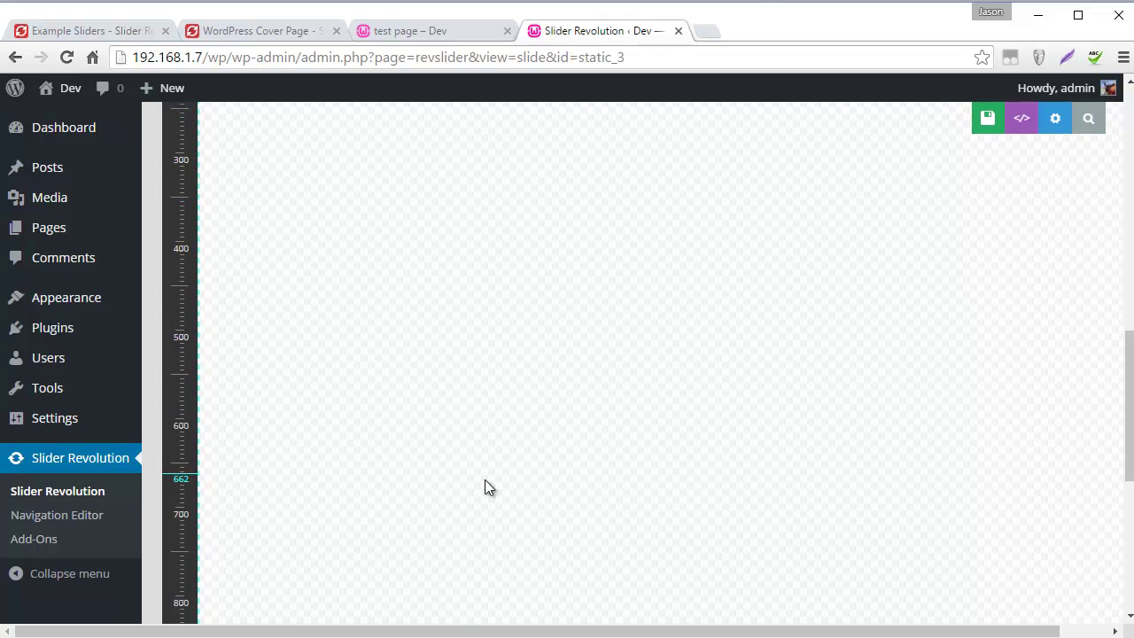
{"action": "scroll", "coordinate": [435, 459], "scroll_direction": "down", "scroll_amount": 1}
{"action": "scroll", "coordinate": [434, 459], "scroll_direction": "up", "scroll_amount": 1}
{"action": "scroll", "coordinate": [434, 466], "scroll_direction": "down", "scroll_amount": 2}
{"action": "left_click", "coordinate": [299, 470]}
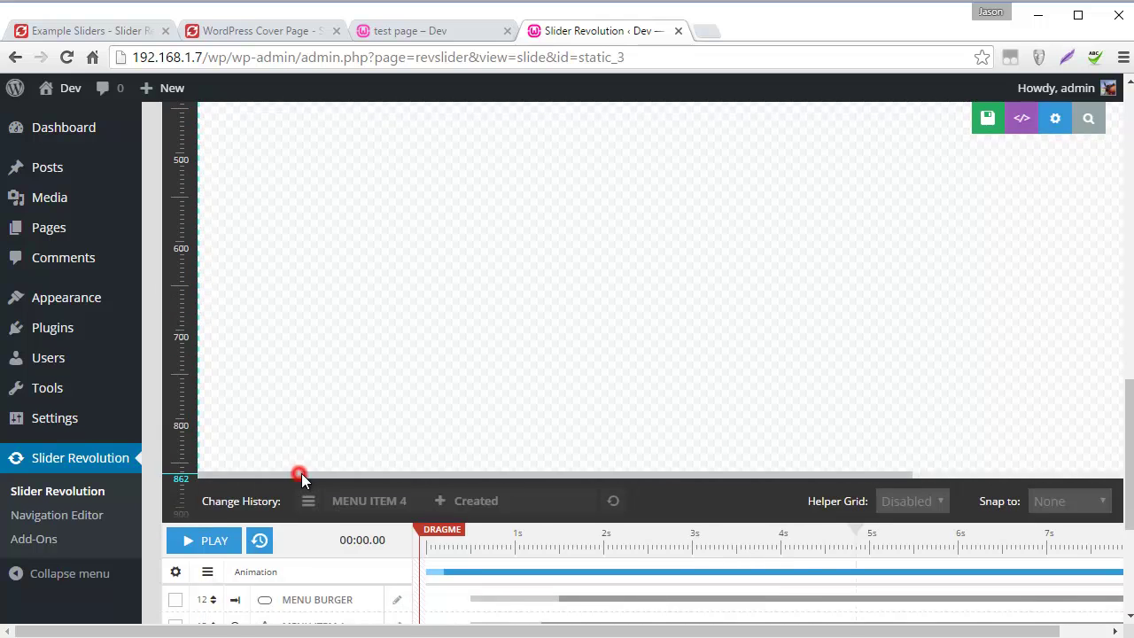
{"action": "scroll", "coordinate": [753, 399], "scroll_direction": "up", "scroll_amount": 2}
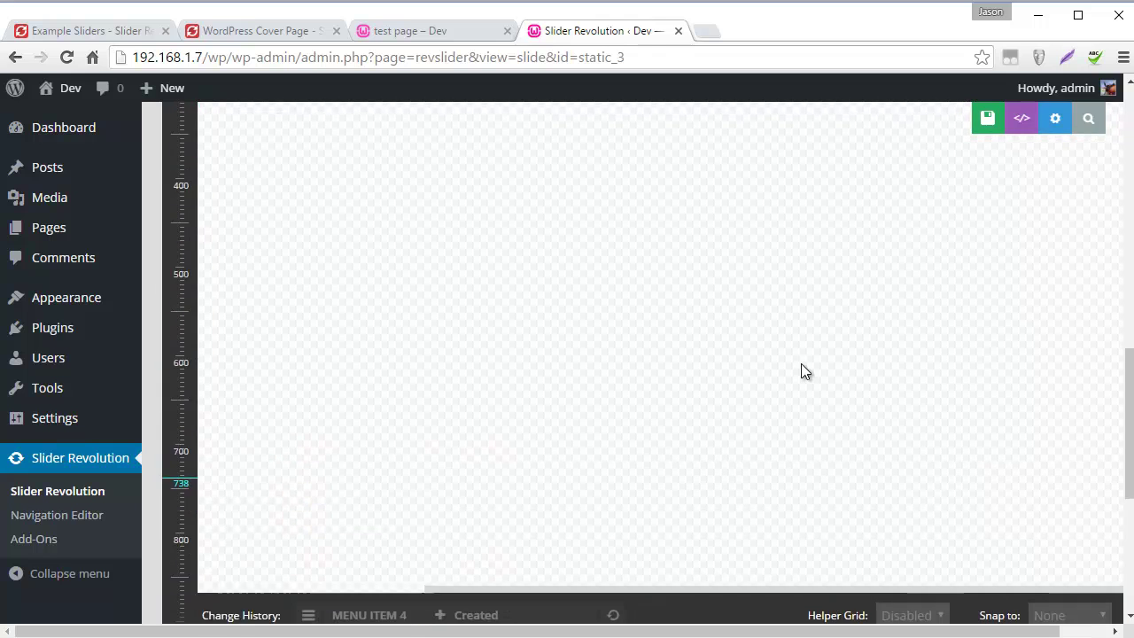
{"action": "left_click_drag", "start_coordinate": [687, 630], "coordinate": [810, 625]}
{"action": "scroll", "coordinate": [805, 465], "scroll_direction": "up", "scroll_amount": 3}
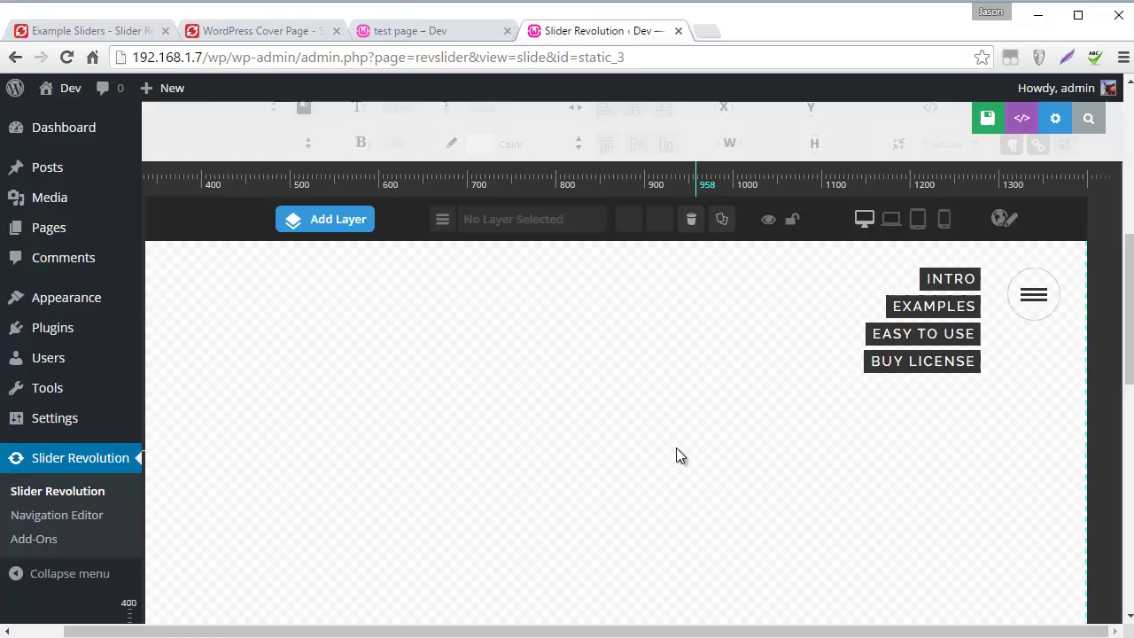
{"action": "scroll", "coordinate": [676, 452], "scroll_direction": "up", "scroll_amount": 1}
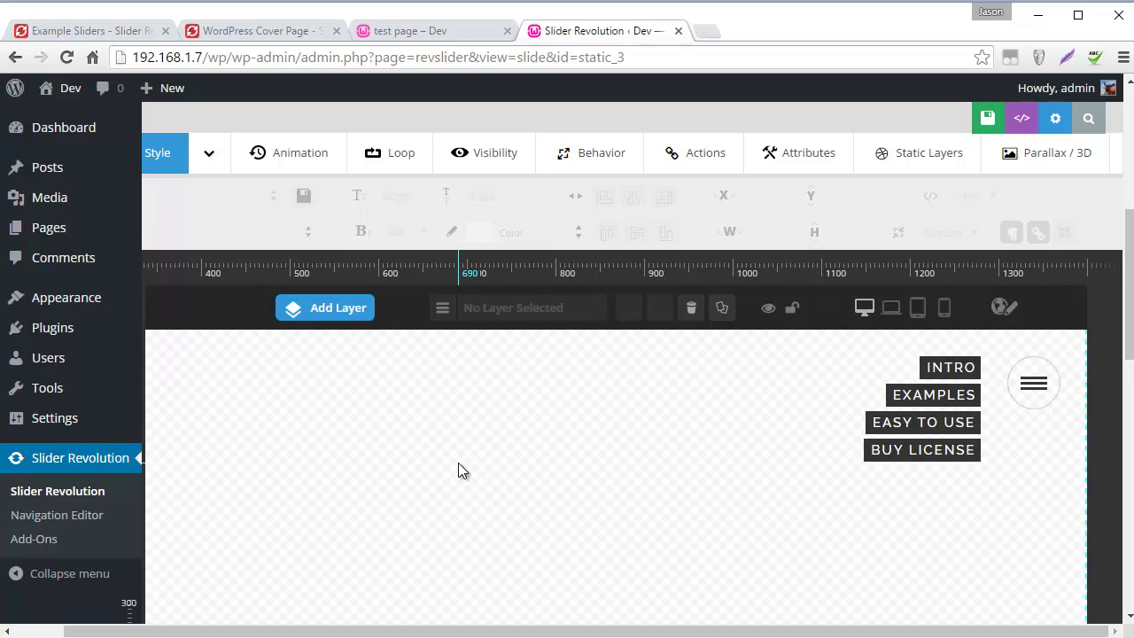
Step: Change the EXAMPLES menu item's text to SLIDE TWO
{"action": "left_click", "coordinate": [934, 399]}
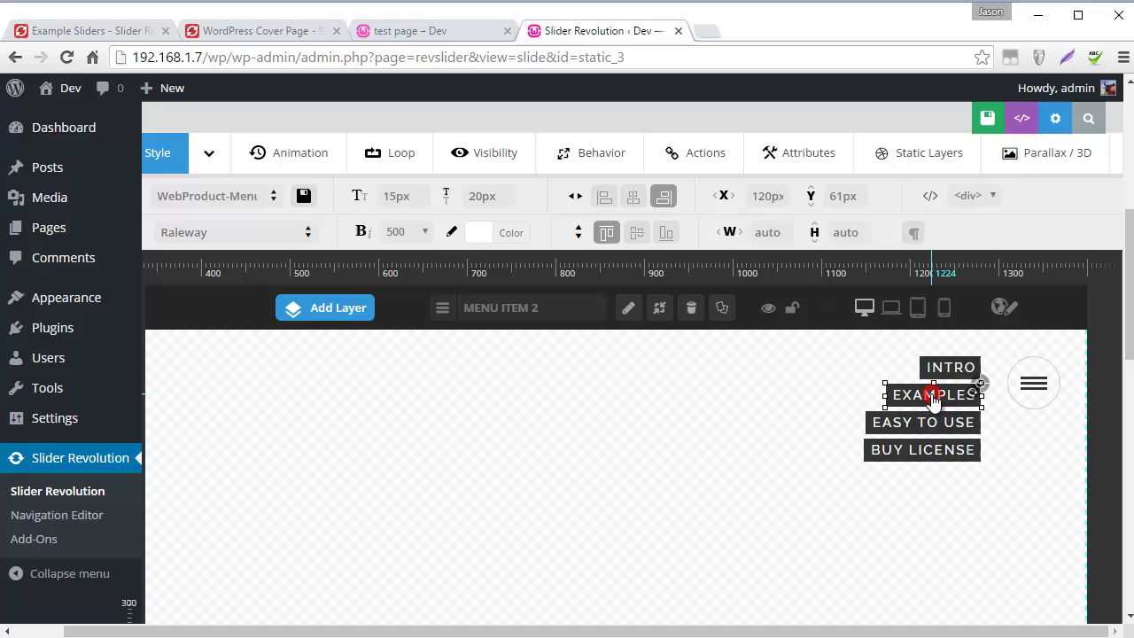
{"action": "left_click", "coordinate": [630, 312]}
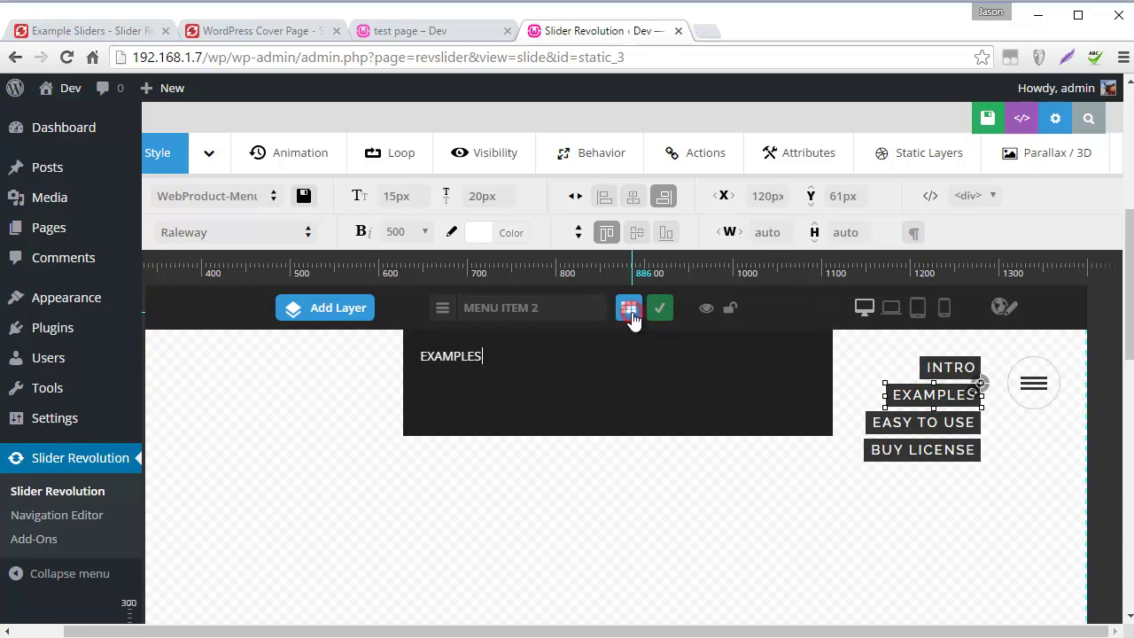
{"action": "double_click", "coordinate": [562, 360]}
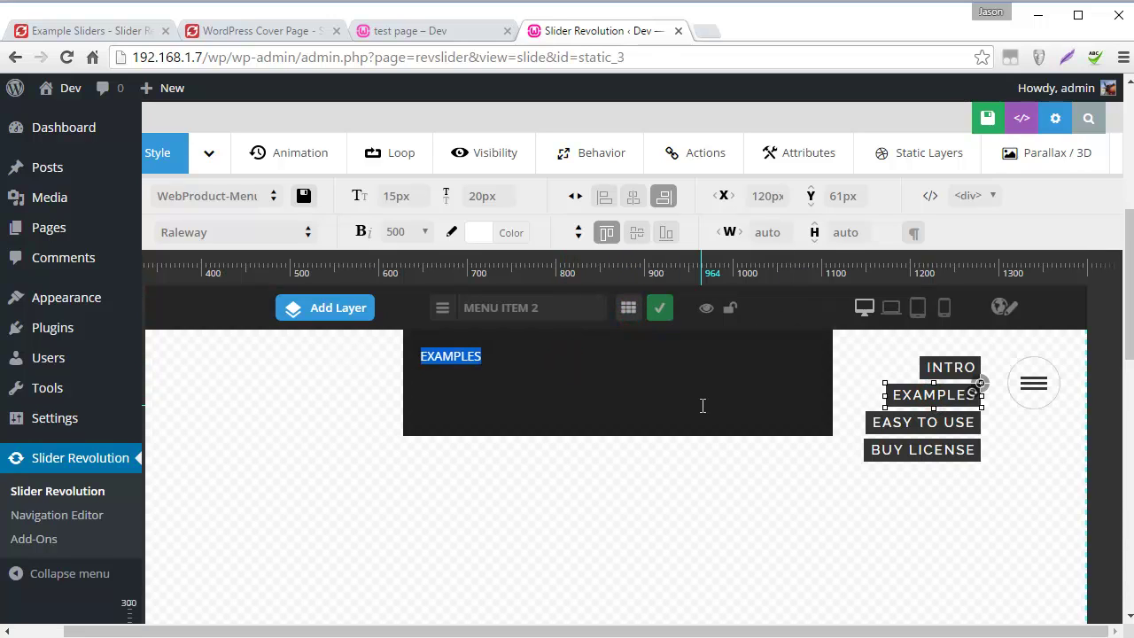
{"action": "key", "text": "BackSpace"}
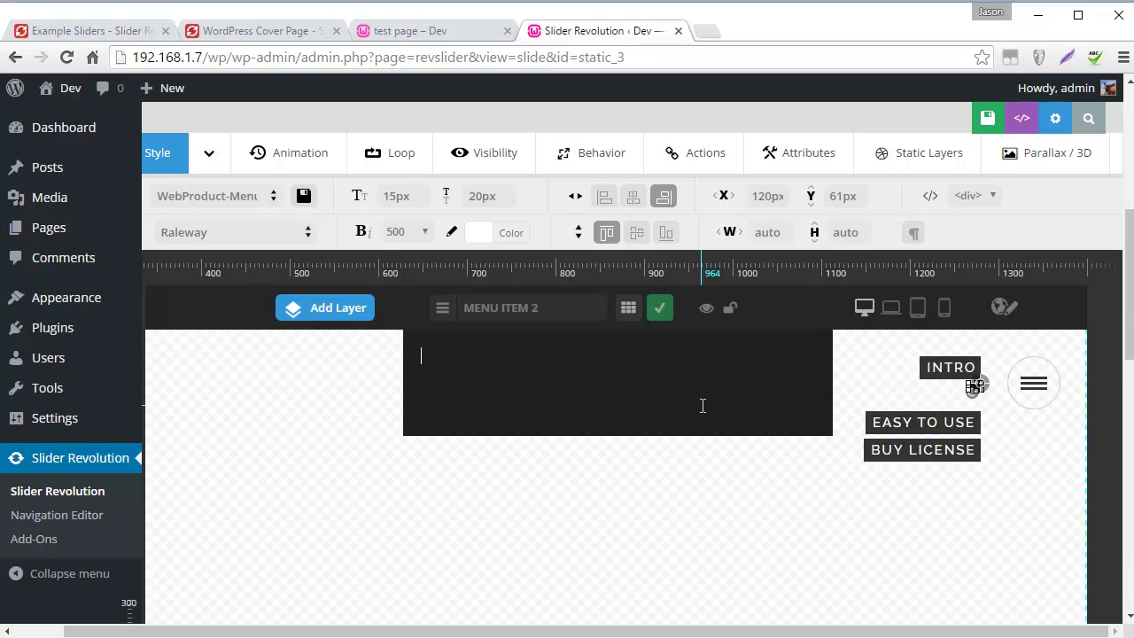
{"action": "type", "text": "SLIDE TWO"}
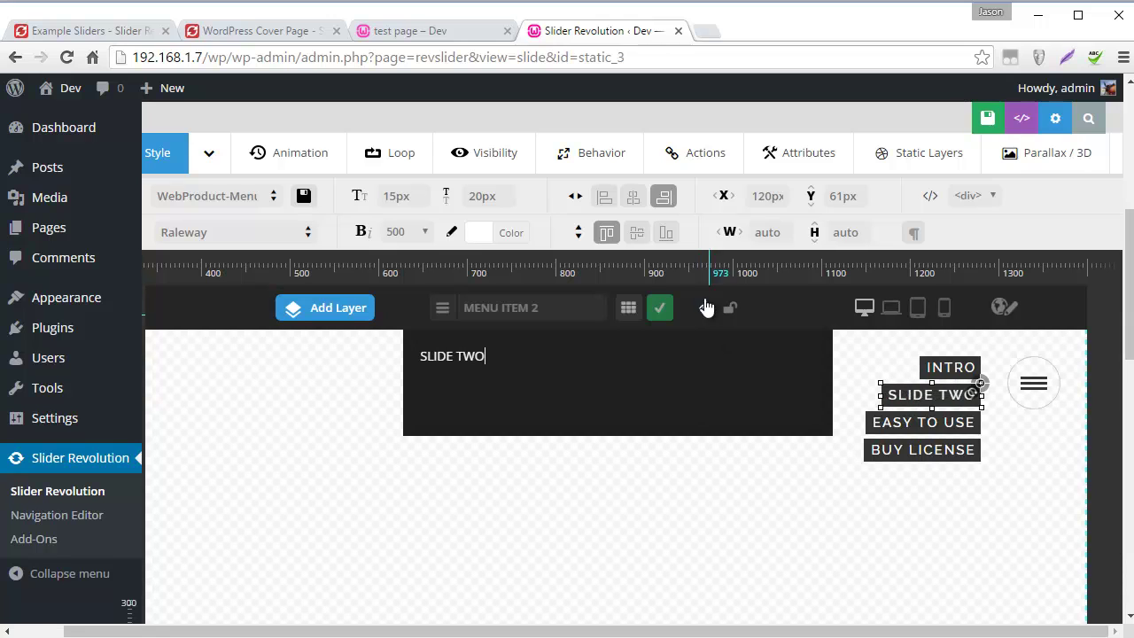
{"action": "left_click", "coordinate": [661, 310]}
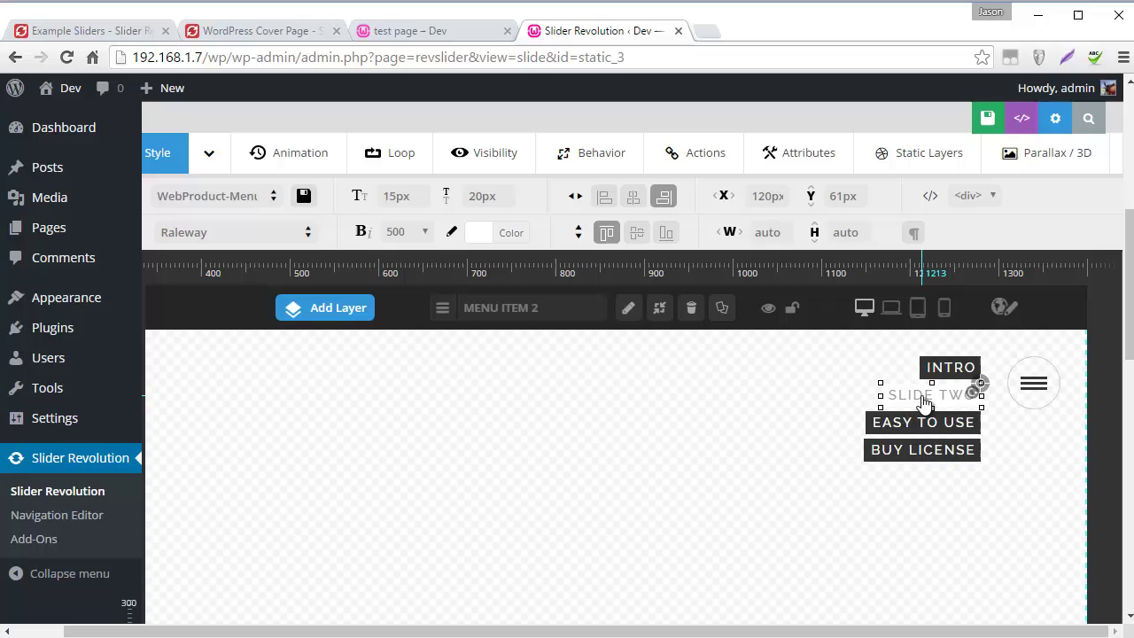
{"action": "scroll", "coordinate": [666, 434], "scroll_direction": "up", "scroll_amount": 1}
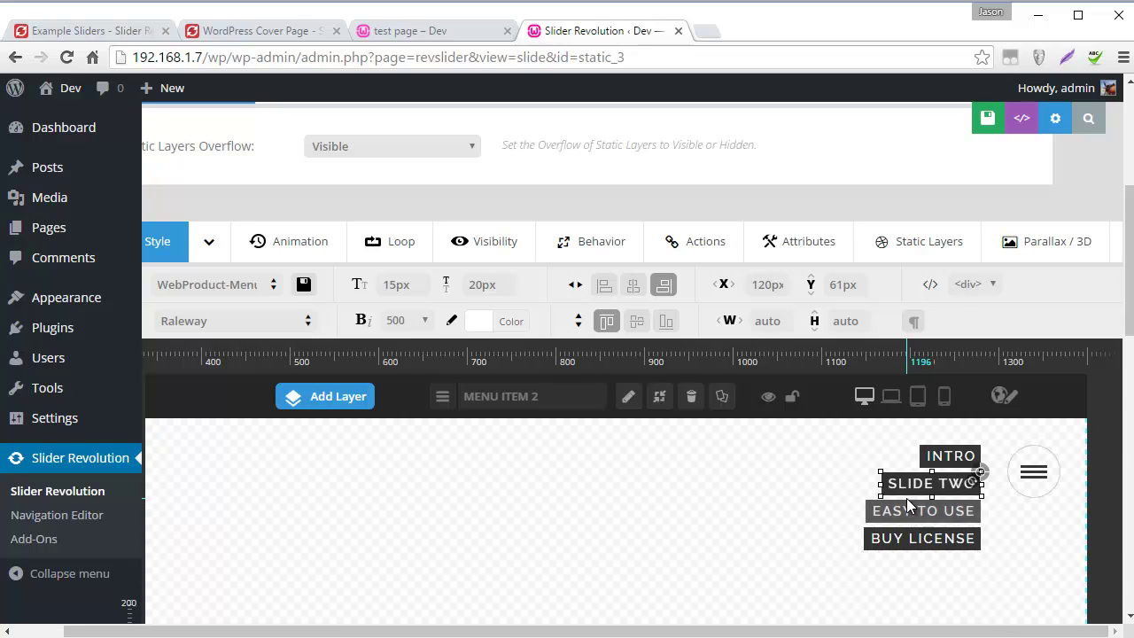
Step: Show SLIDE TWO's click actions and confirm it jumps to the Examples slide
{"action": "left_click", "coordinate": [706, 255]}
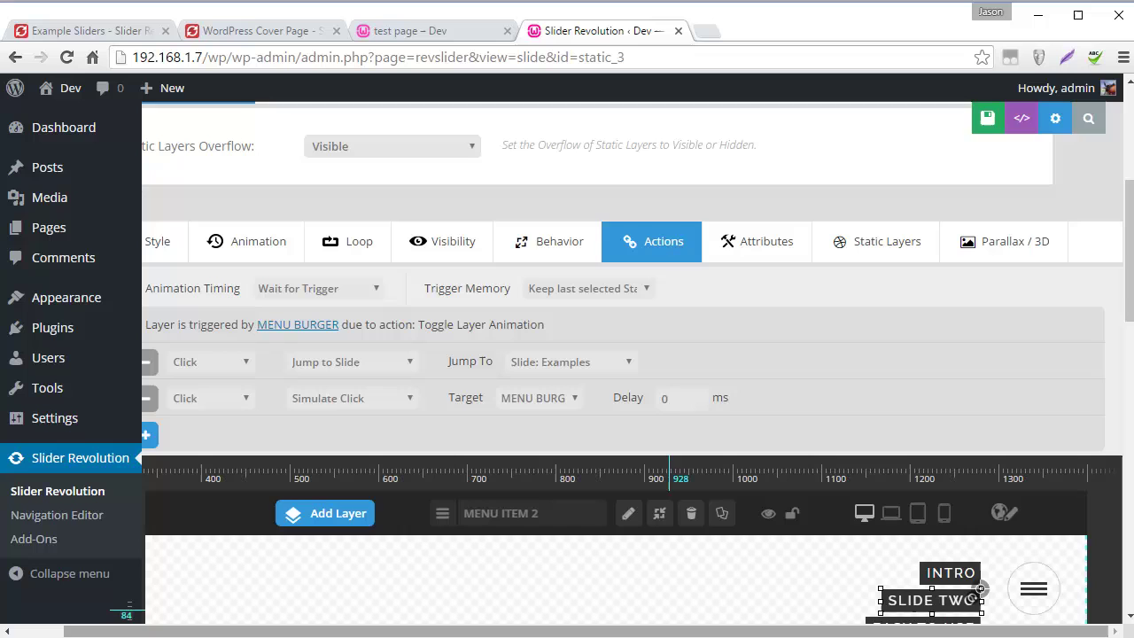
{"action": "left_click_drag", "start_coordinate": [699, 629], "coordinate": [653, 629]}
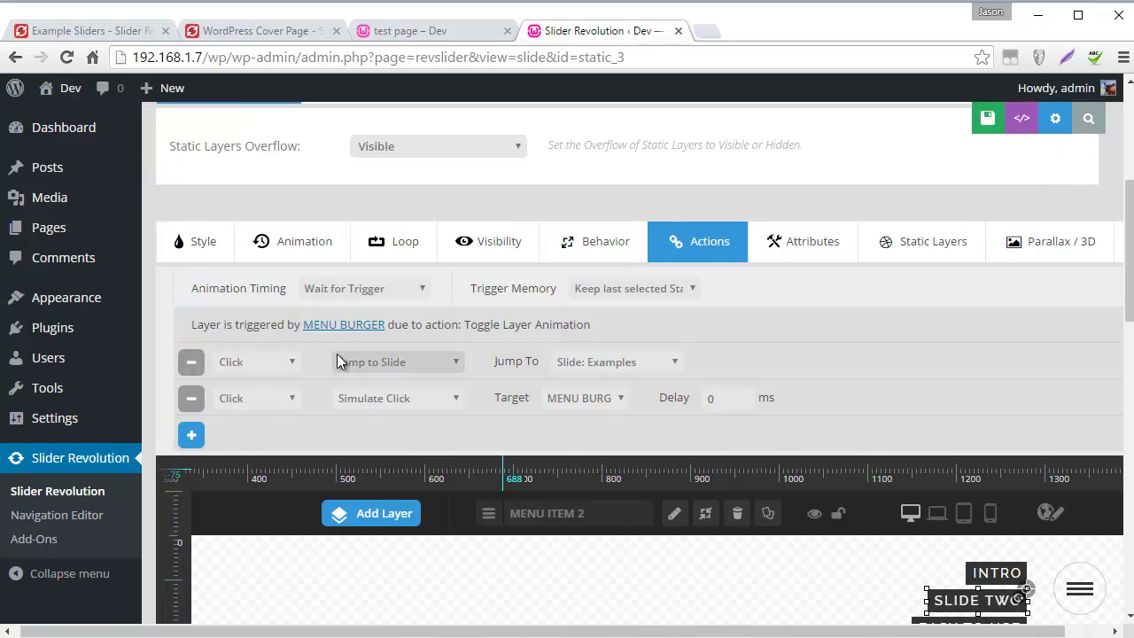
{"action": "scroll", "coordinate": [843, 302], "scroll_direction": "down", "scroll_amount": 2}
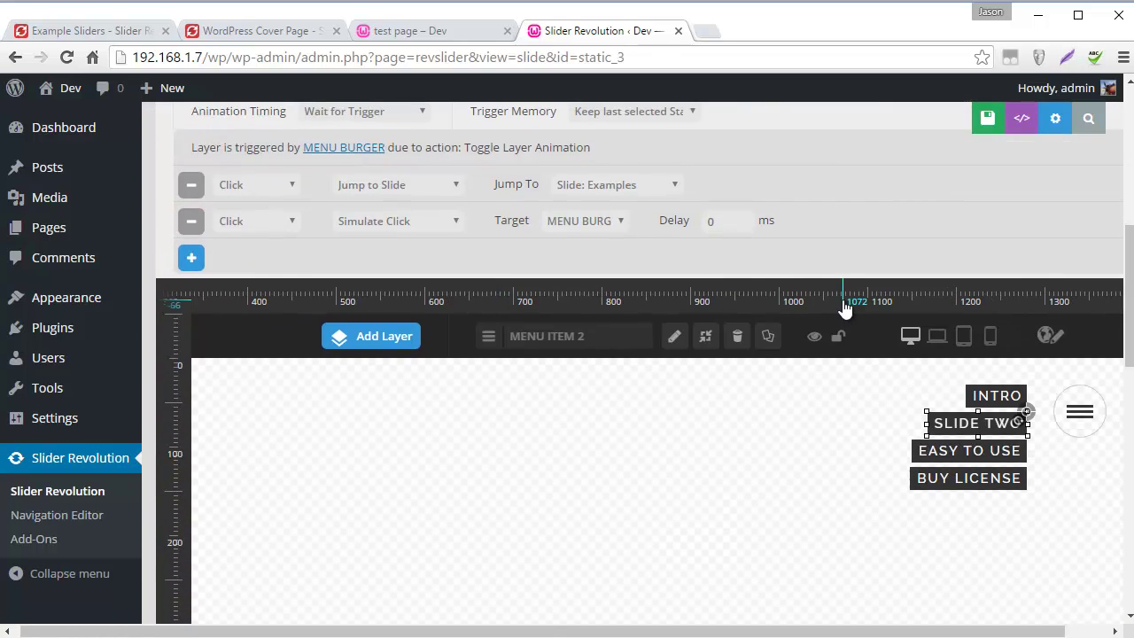
{"action": "scroll", "coordinate": [741, 340], "scroll_direction": "up", "scroll_amount": 1}
{"action": "left_click", "coordinate": [665, 273]}
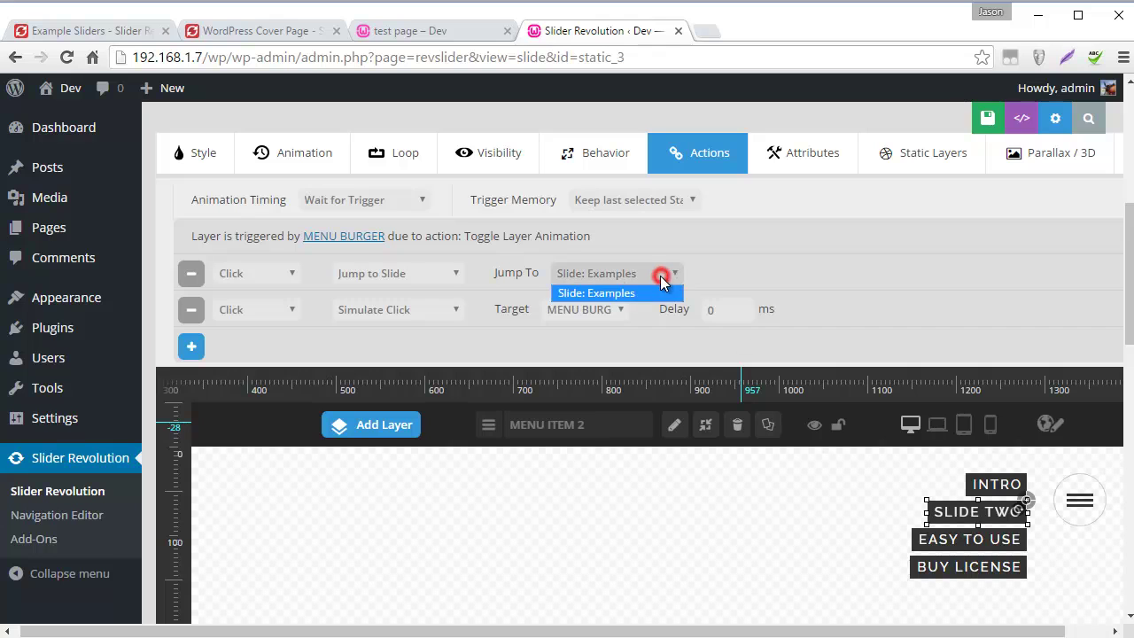
{"action": "left_click", "coordinate": [771, 280]}
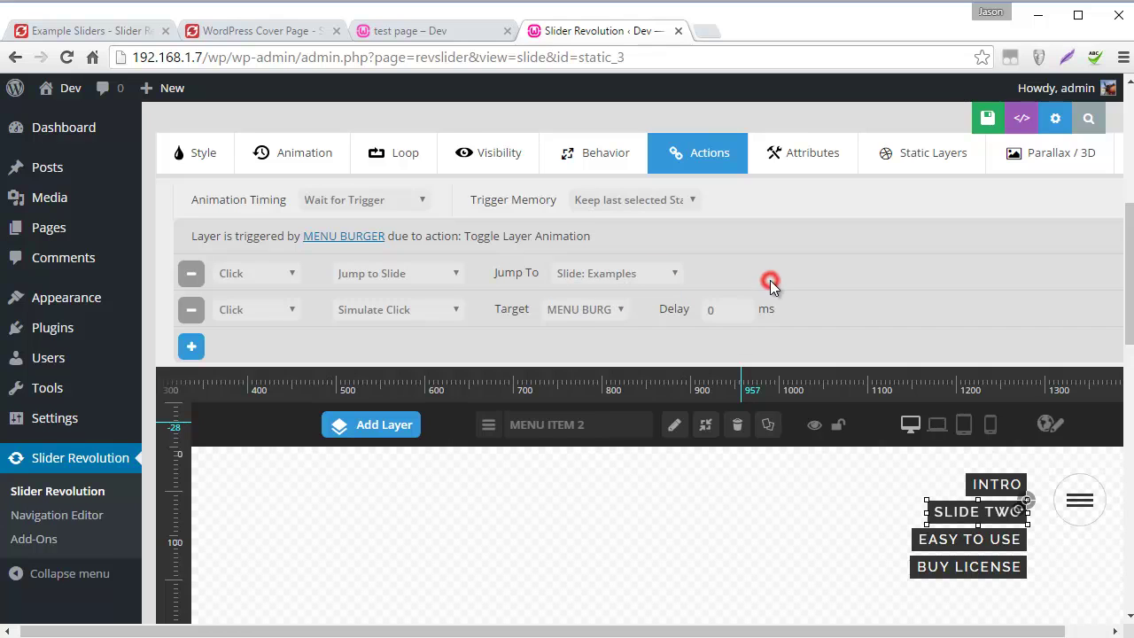
Step: Check that the item's actions also simulate a click on MENU BURGER
{"action": "scroll", "coordinate": [770, 280], "scroll_direction": "up", "scroll_amount": 4}
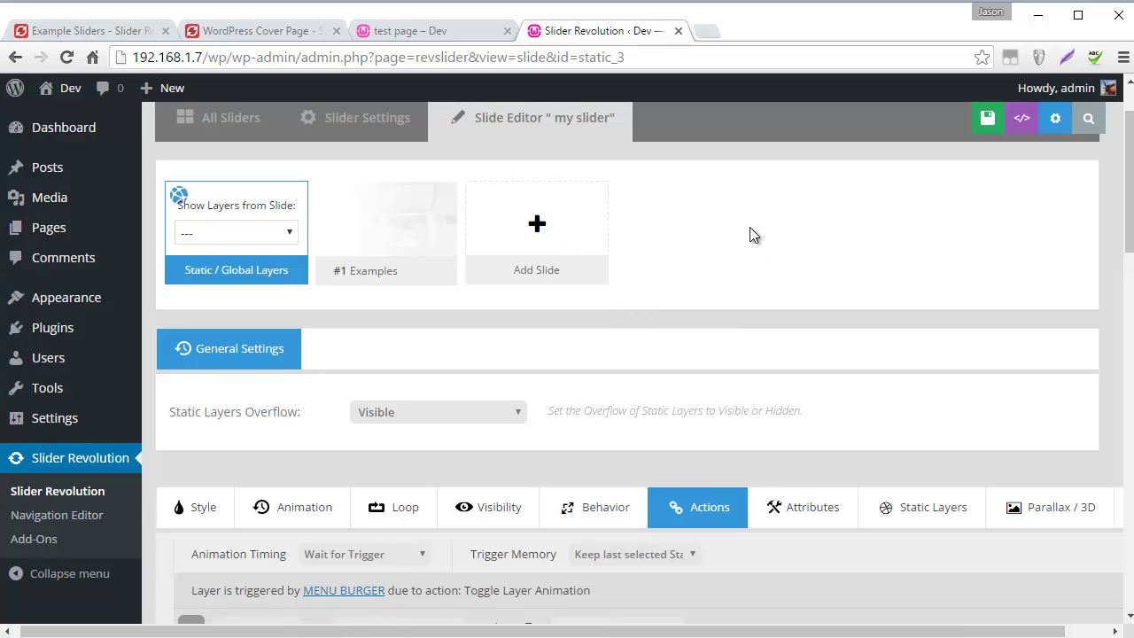
{"action": "scroll", "coordinate": [750, 226], "scroll_direction": "down", "scroll_amount": 5}
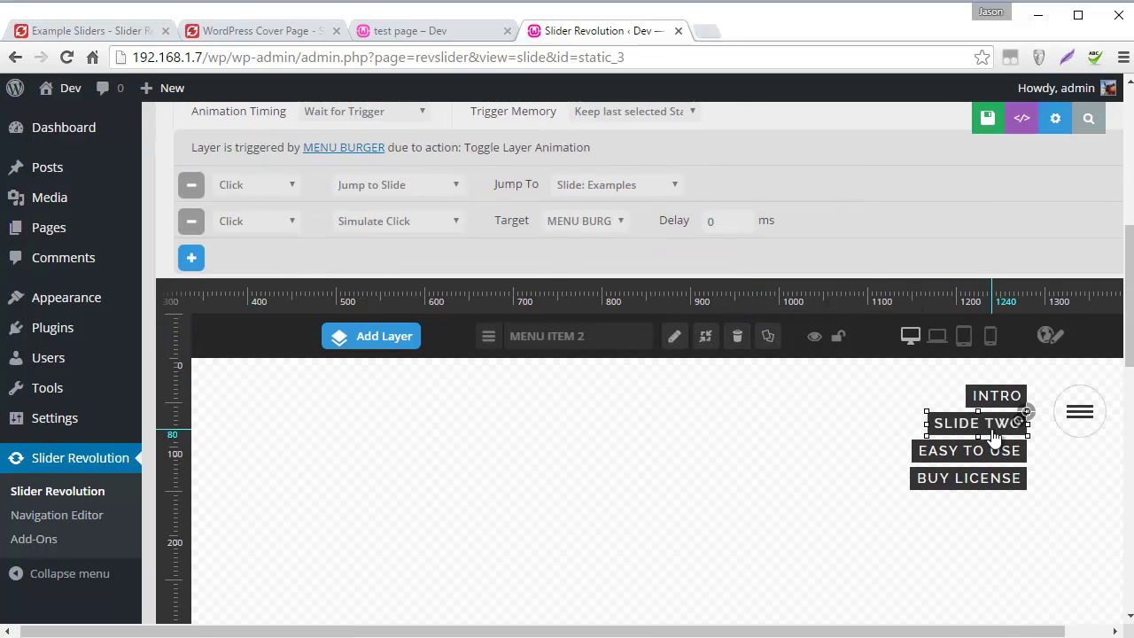
{"action": "scroll", "coordinate": [668, 505], "scroll_direction": "up", "scroll_amount": 5}
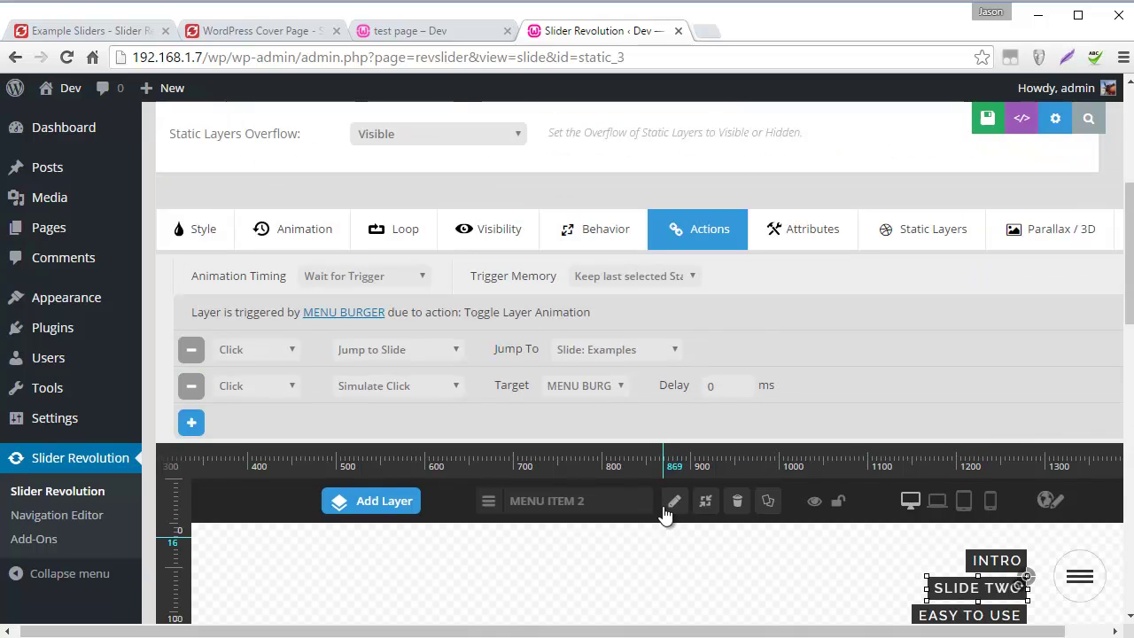
{"action": "mouse_move", "coordinate": [549, 301]}
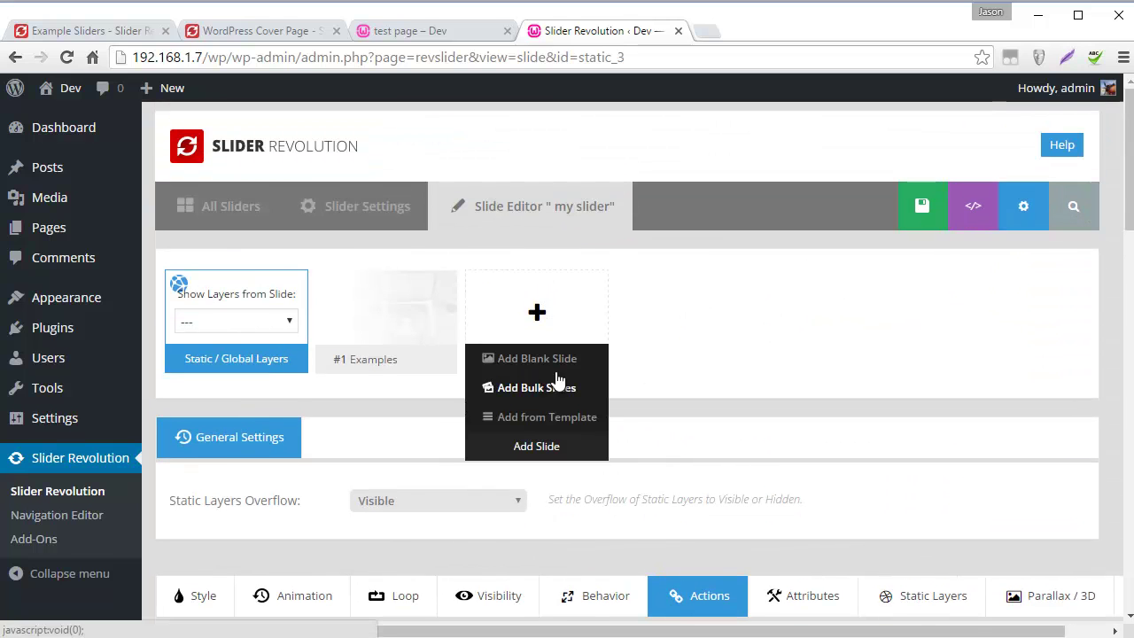
{"action": "scroll", "coordinate": [733, 337], "scroll_direction": "down", "scroll_amount": 5}
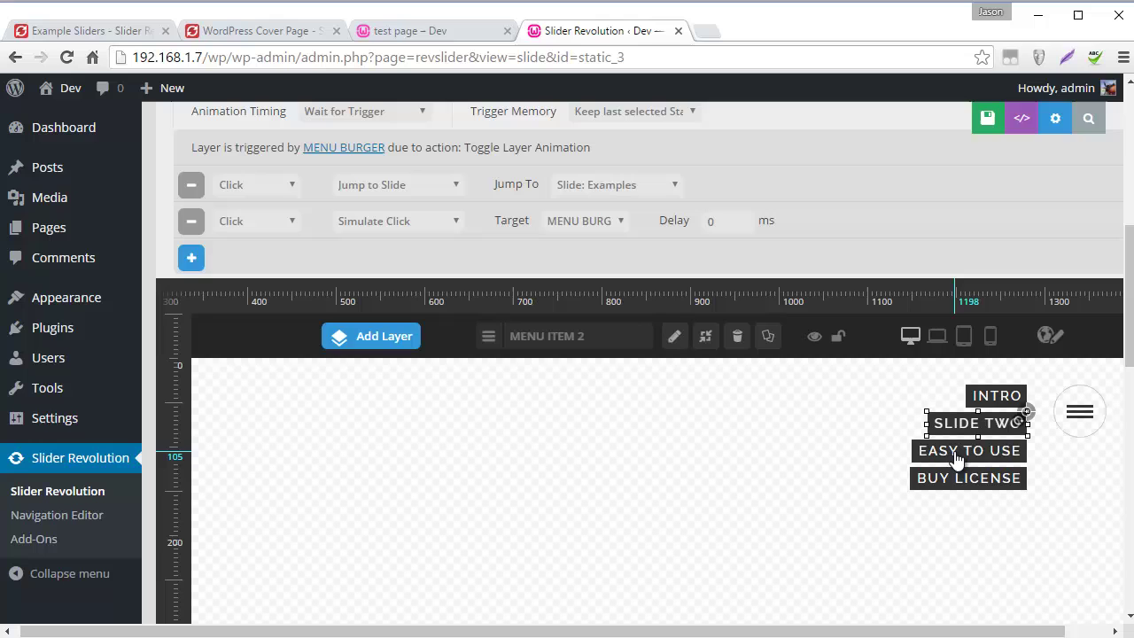
{"action": "scroll", "coordinate": [757, 485], "scroll_direction": "up", "scroll_amount": 1}
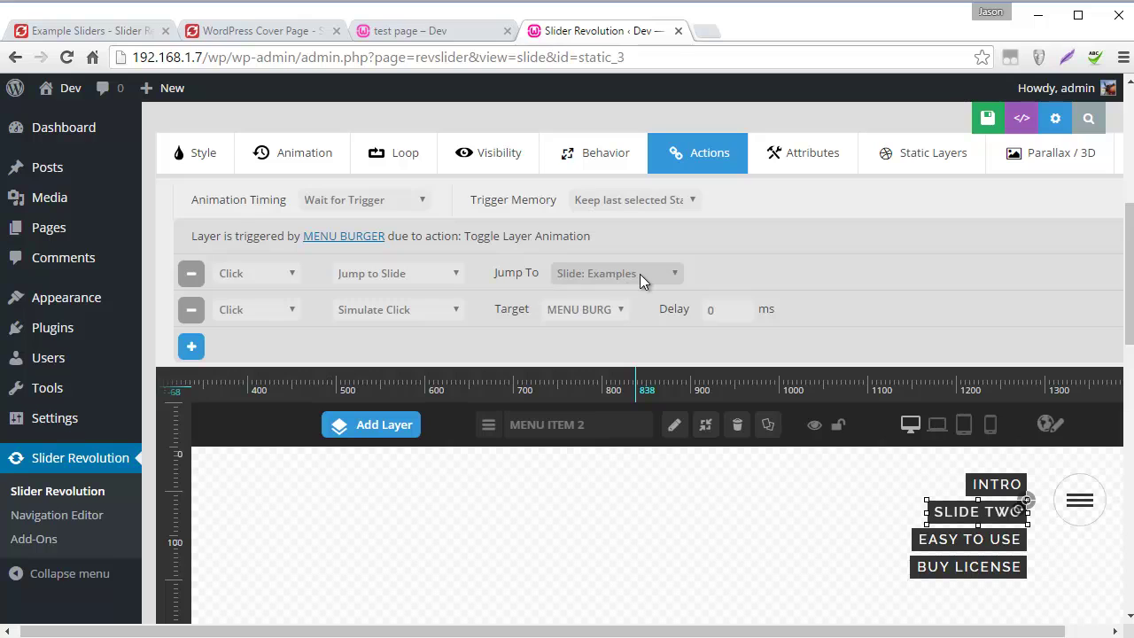
{"action": "scroll", "coordinate": [914, 275], "scroll_direction": "up", "scroll_amount": 1}
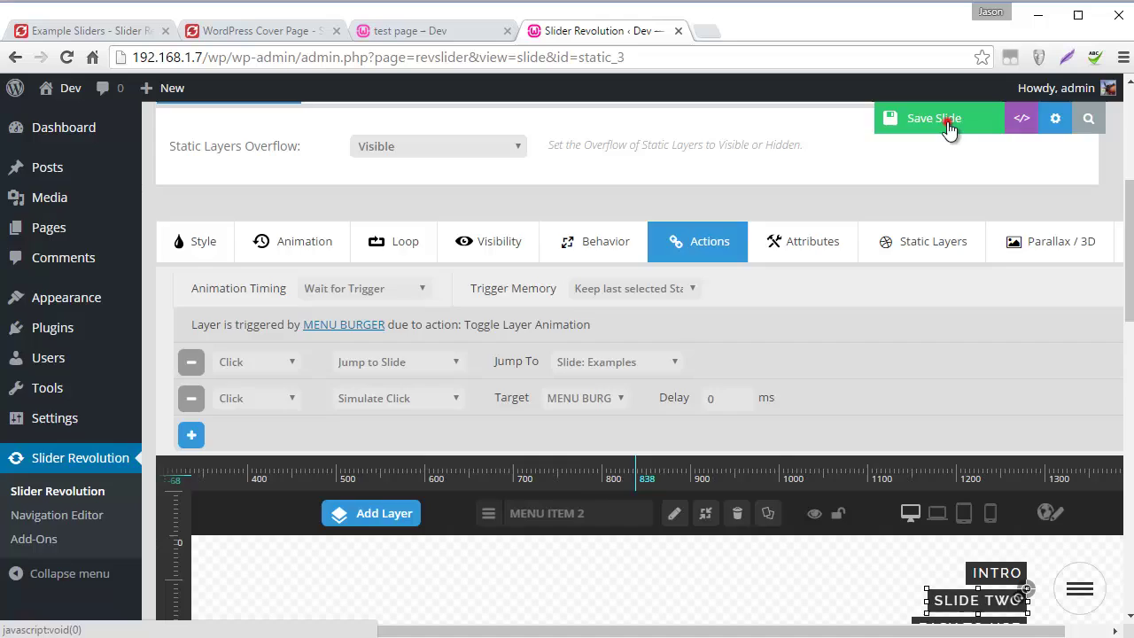
Step: Save the slide, then open and close the burger menu on the test page
{"action": "left_click", "coordinate": [947, 122]}
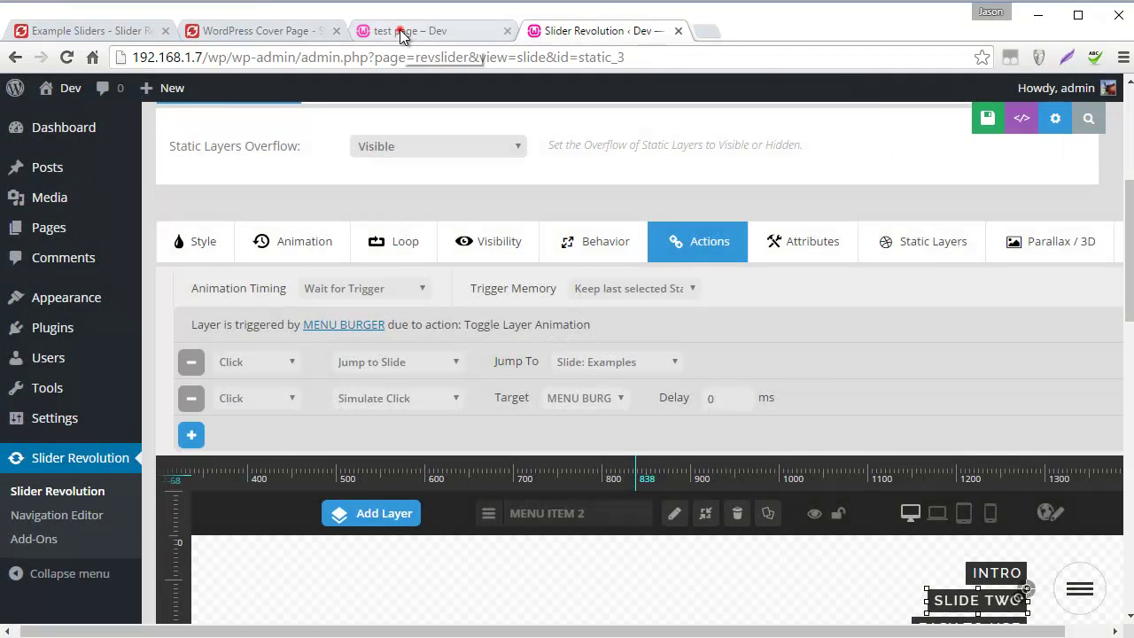
{"action": "left_click", "coordinate": [399, 32]}
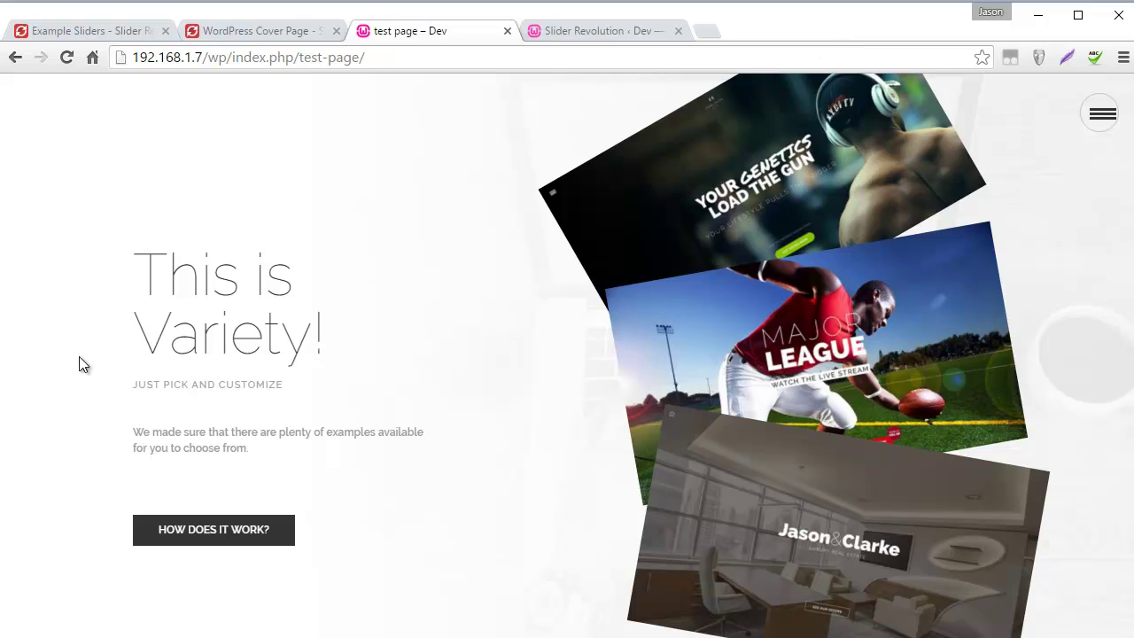
{"action": "left_click", "coordinate": [1101, 118]}
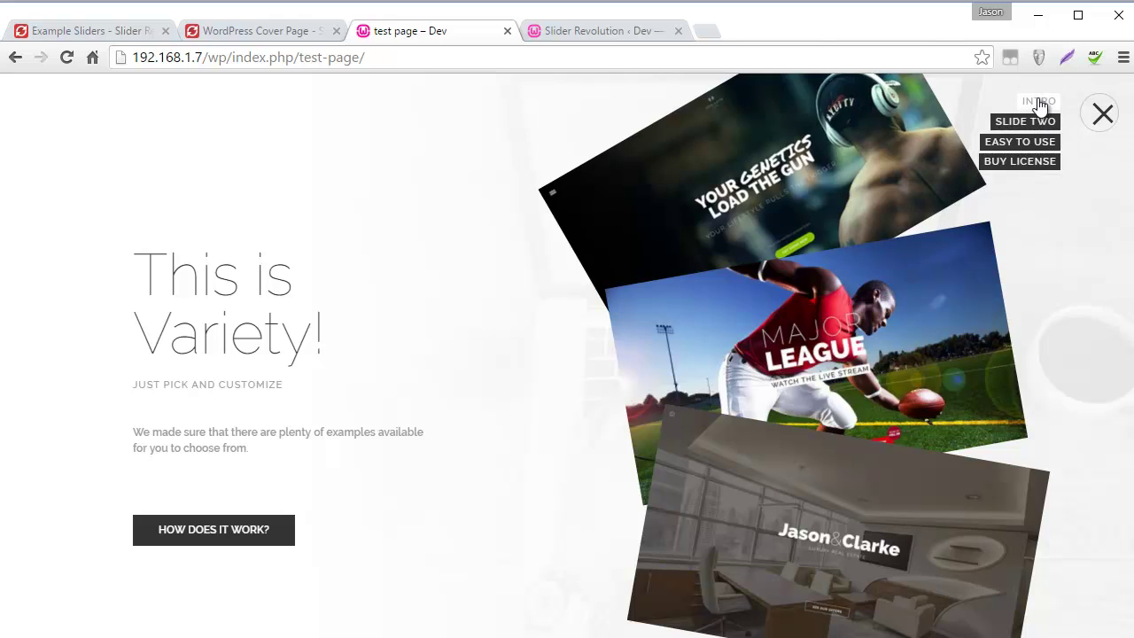
{"action": "left_click", "coordinate": [1102, 115]}
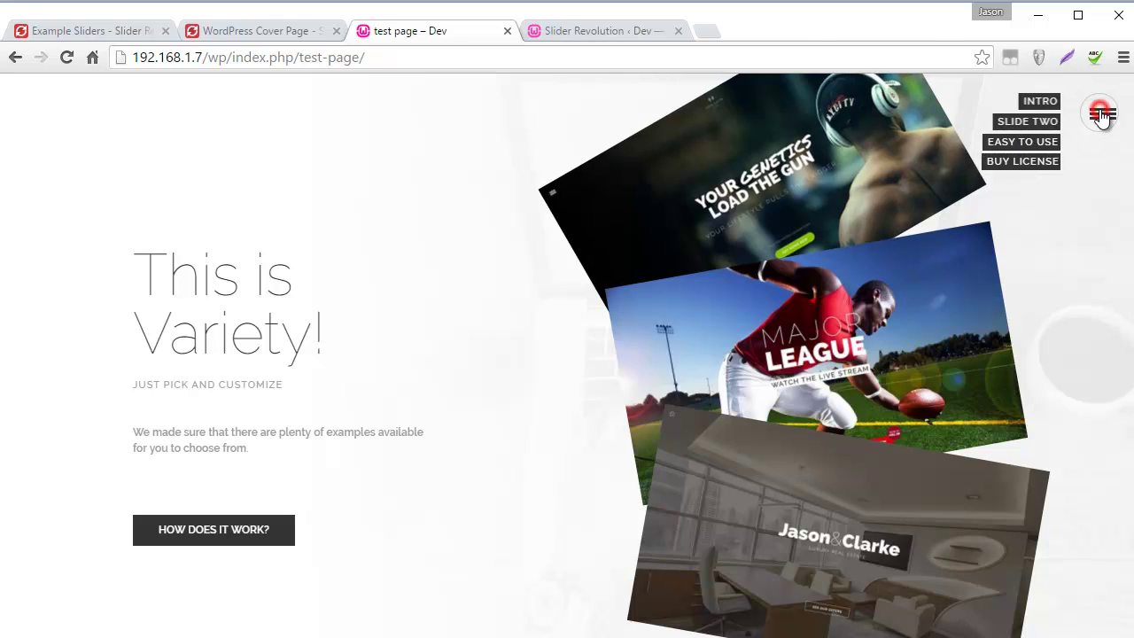
Step: Turn off Child Elements Responsive and Auto Responsive for the MENU BURGER layer
{"action": "left_click", "coordinate": [600, 32]}
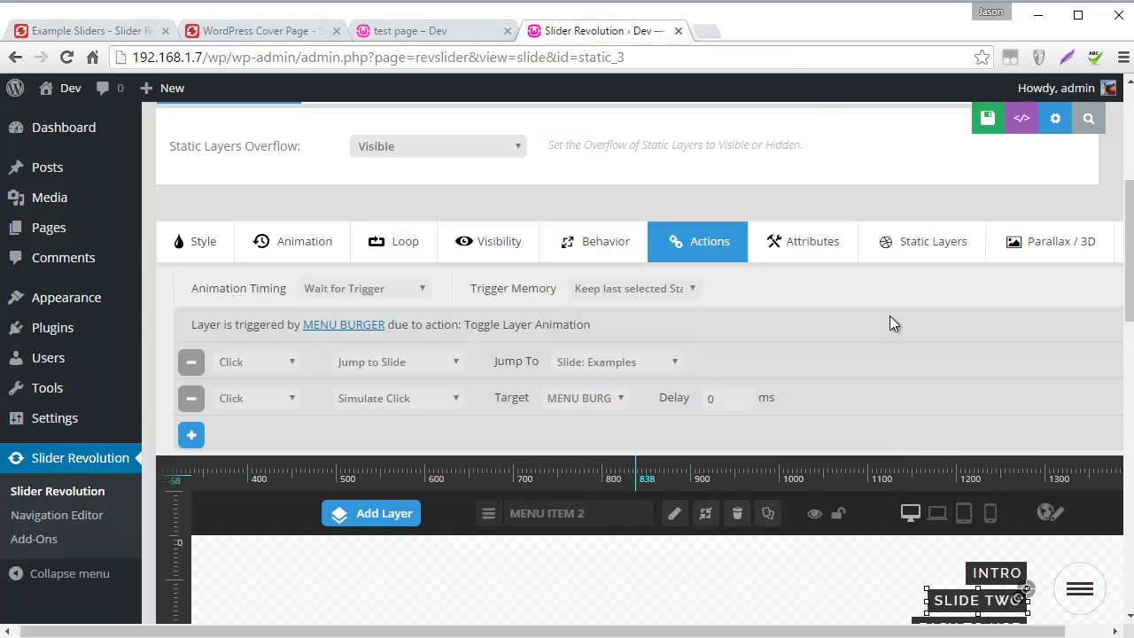
{"action": "scroll", "coordinate": [890, 321], "scroll_direction": "down", "scroll_amount": 2}
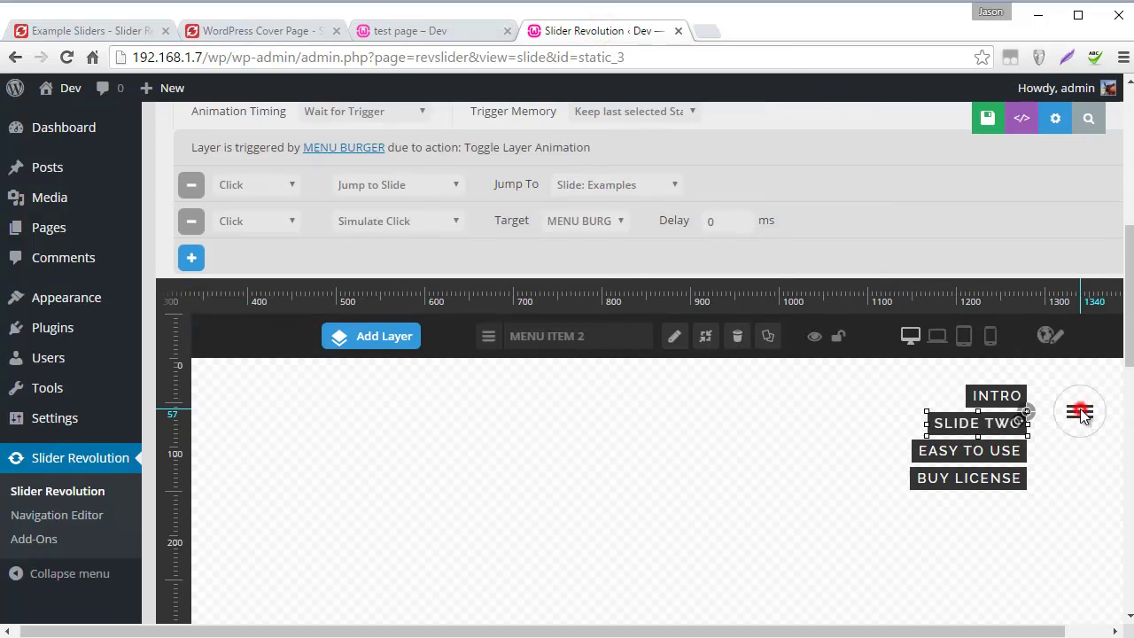
{"action": "left_click", "coordinate": [1081, 413]}
{"action": "scroll", "coordinate": [1081, 408], "scroll_direction": "down", "scroll_amount": 5}
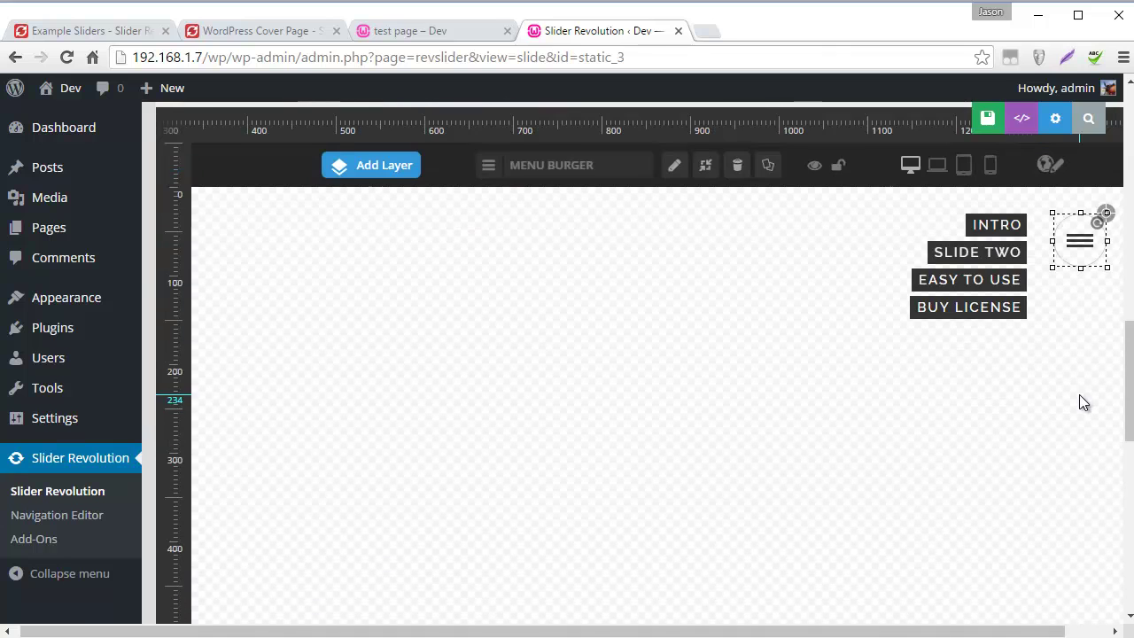
{"action": "scroll", "coordinate": [1080, 395], "scroll_direction": "up", "scroll_amount": 1}
{"action": "scroll", "coordinate": [417, 461], "scroll_direction": "up", "scroll_amount": 2}
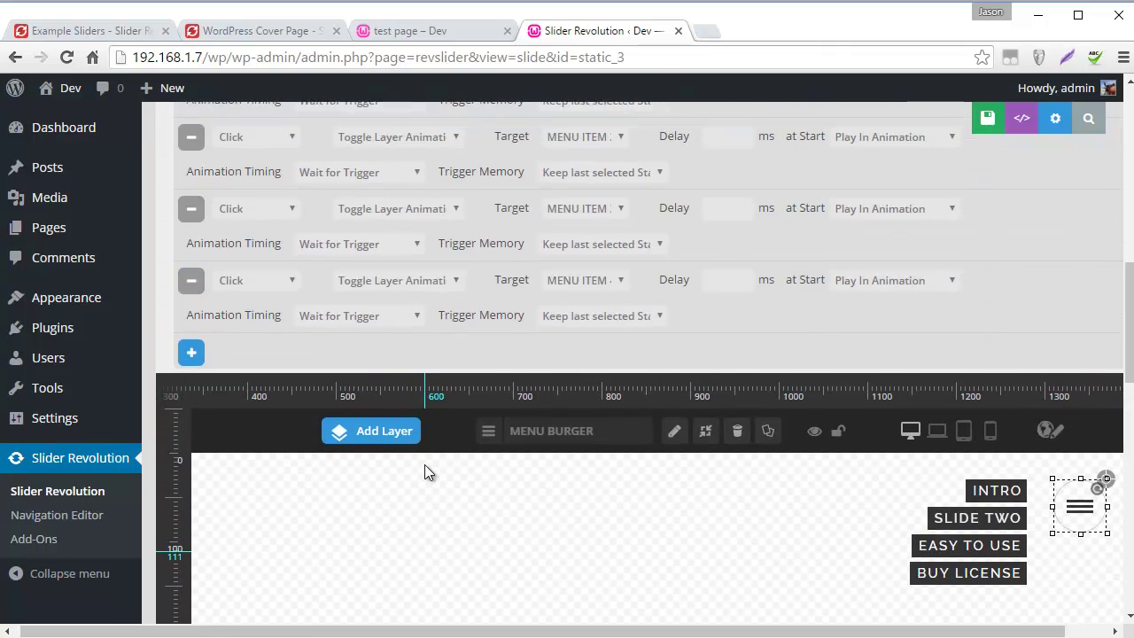
{"action": "scroll", "coordinate": [424, 464], "scroll_direction": "up", "scroll_amount": 8}
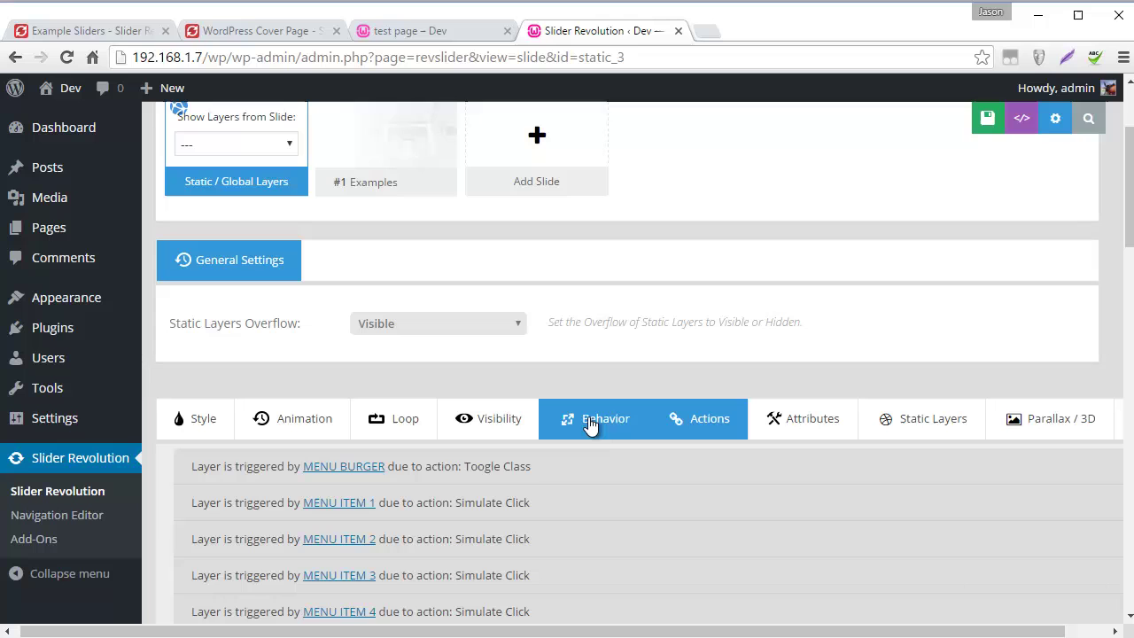
{"action": "left_click", "coordinate": [590, 426]}
{"action": "scroll", "coordinate": [526, 430], "scroll_direction": "down", "scroll_amount": 4}
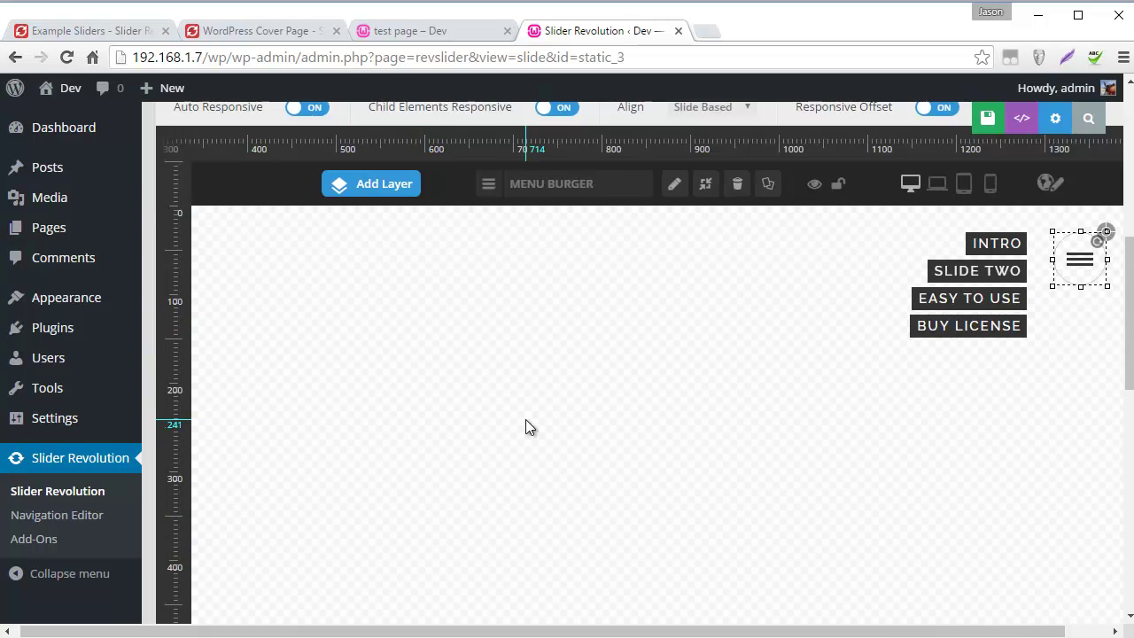
{"action": "scroll", "coordinate": [526, 427], "scroll_direction": "up", "scroll_amount": 4}
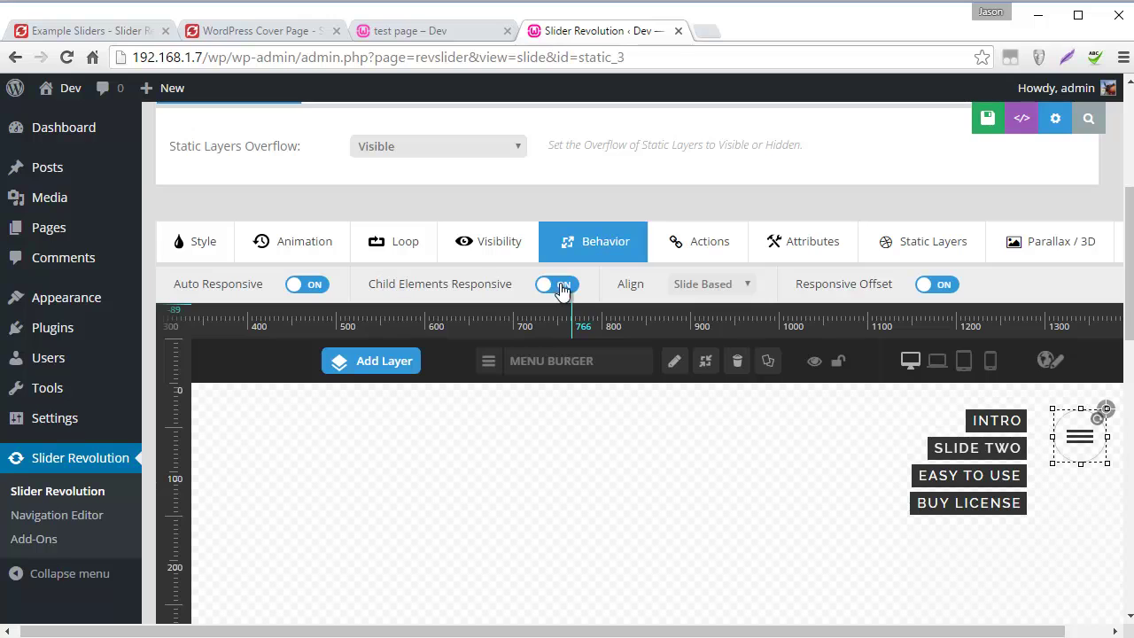
{"action": "left_click", "coordinate": [561, 286]}
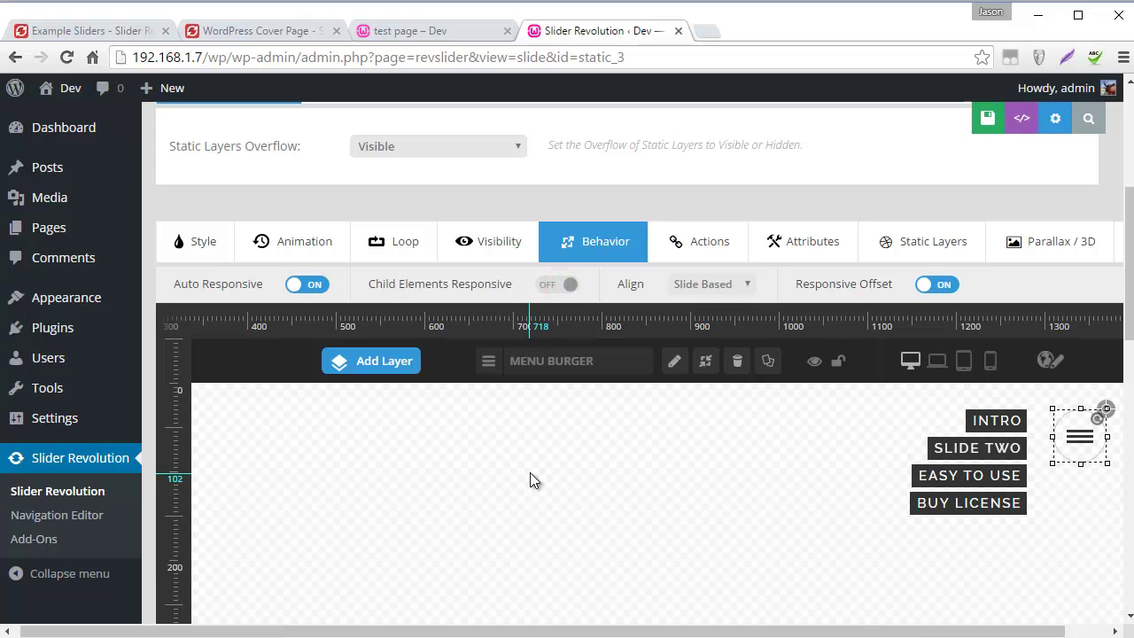
{"action": "left_click", "coordinate": [324, 286]}
Step: Turn off Auto Responsive for INTRO, SLIDE TWO, EASY TO USE and BUY LICENSE
{"action": "left_click", "coordinate": [996, 423]}
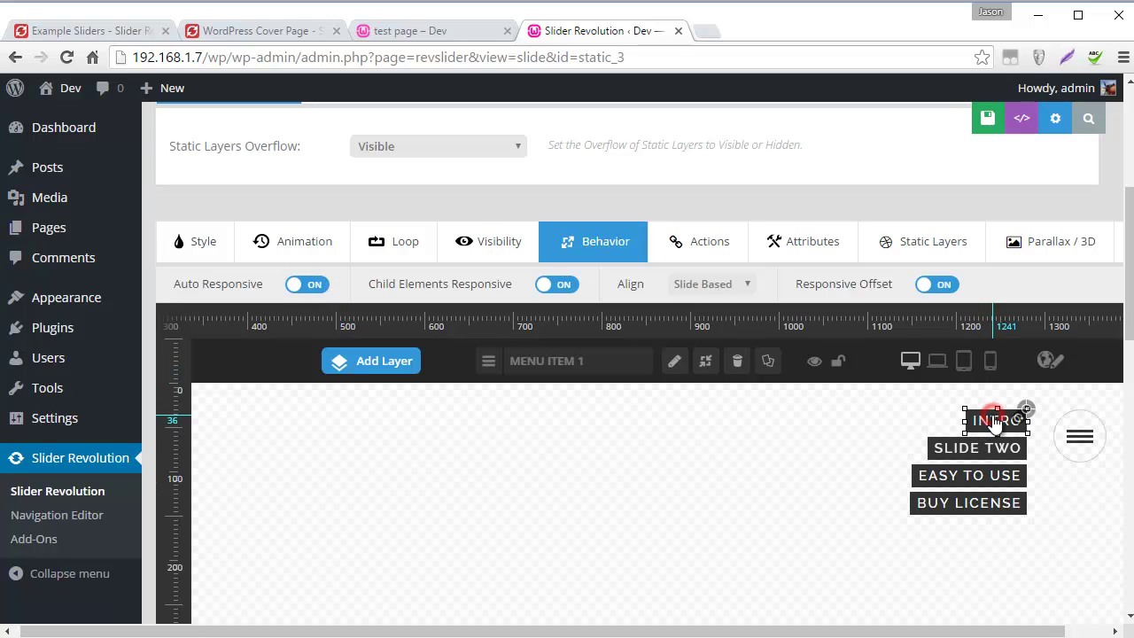
{"action": "left_click", "coordinate": [301, 287]}
{"action": "left_click", "coordinate": [994, 449]}
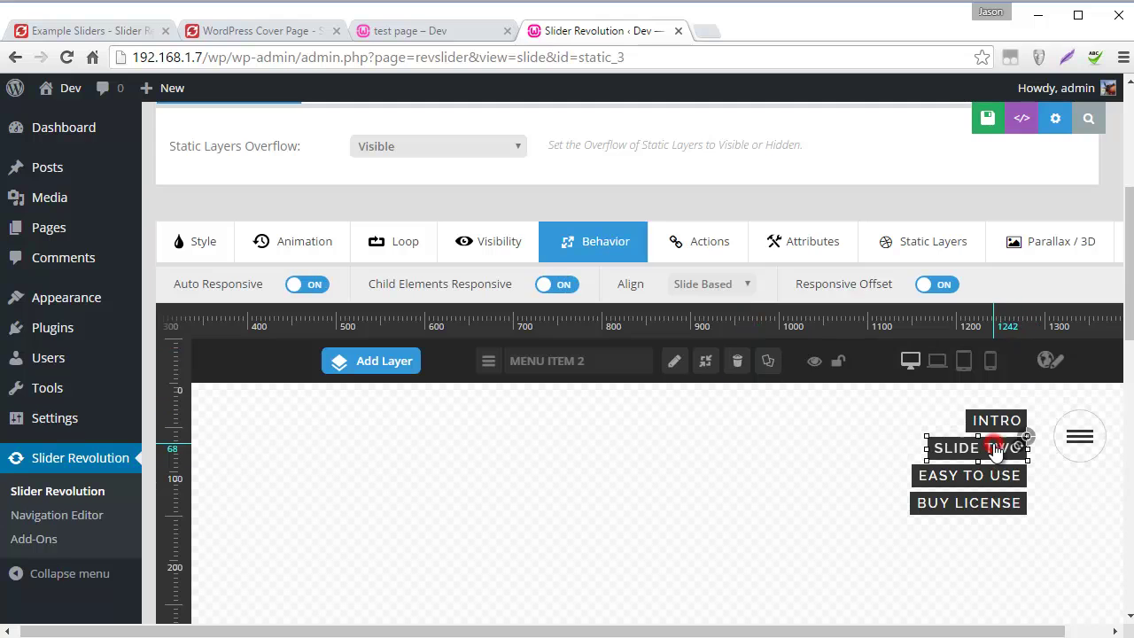
{"action": "left_click", "coordinate": [303, 286]}
{"action": "left_click", "coordinate": [949, 476]}
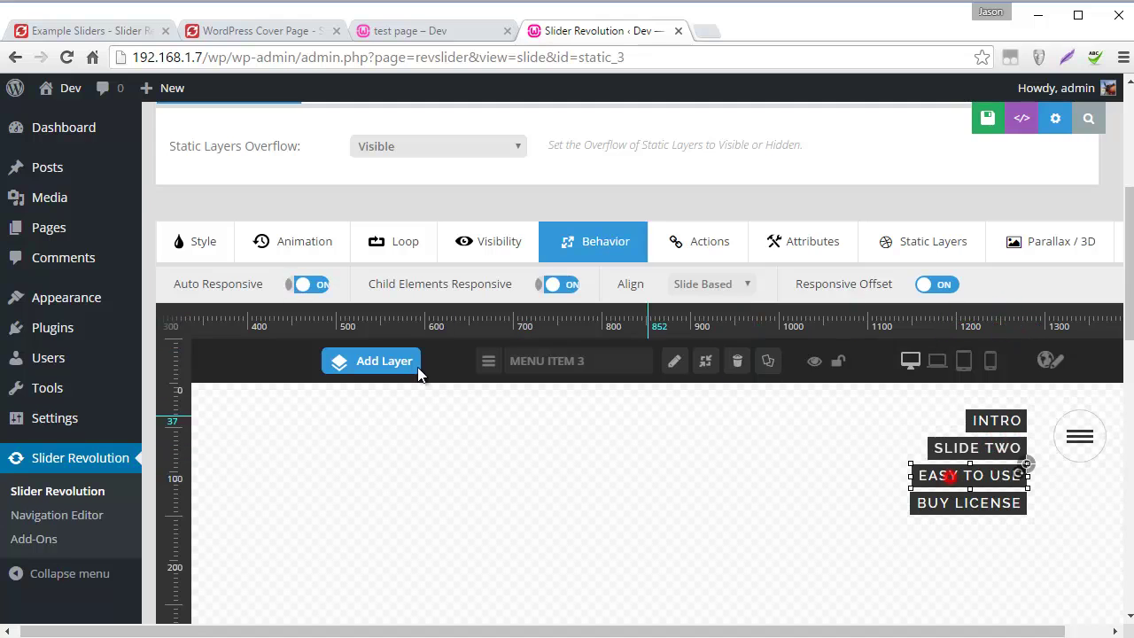
{"action": "left_click", "coordinate": [305, 283]}
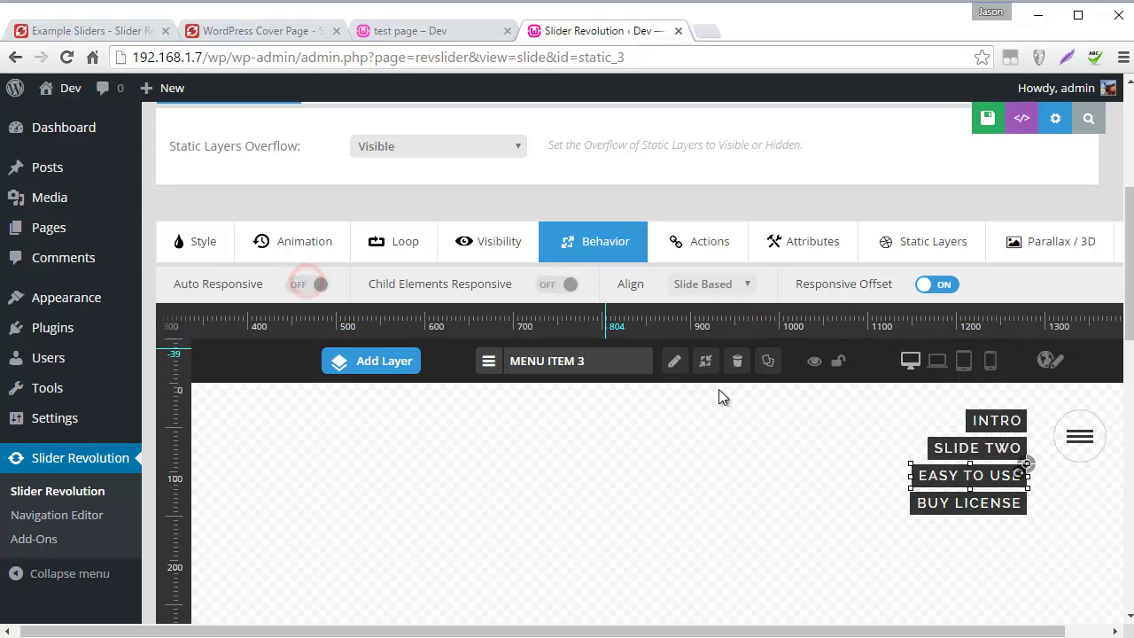
{"action": "left_click", "coordinate": [966, 521]}
{"action": "left_click", "coordinate": [319, 288]}
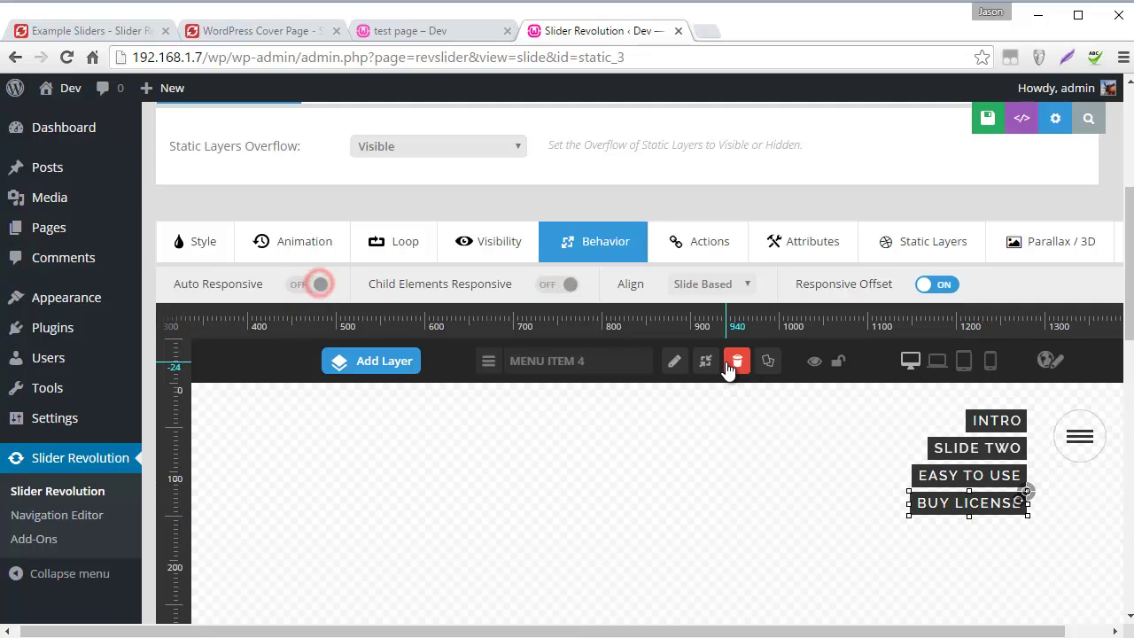
{"action": "scroll", "coordinate": [785, 460], "scroll_direction": "down", "scroll_amount": 1}
{"action": "scroll", "coordinate": [783, 468], "scroll_direction": "up", "scroll_amount": 1}
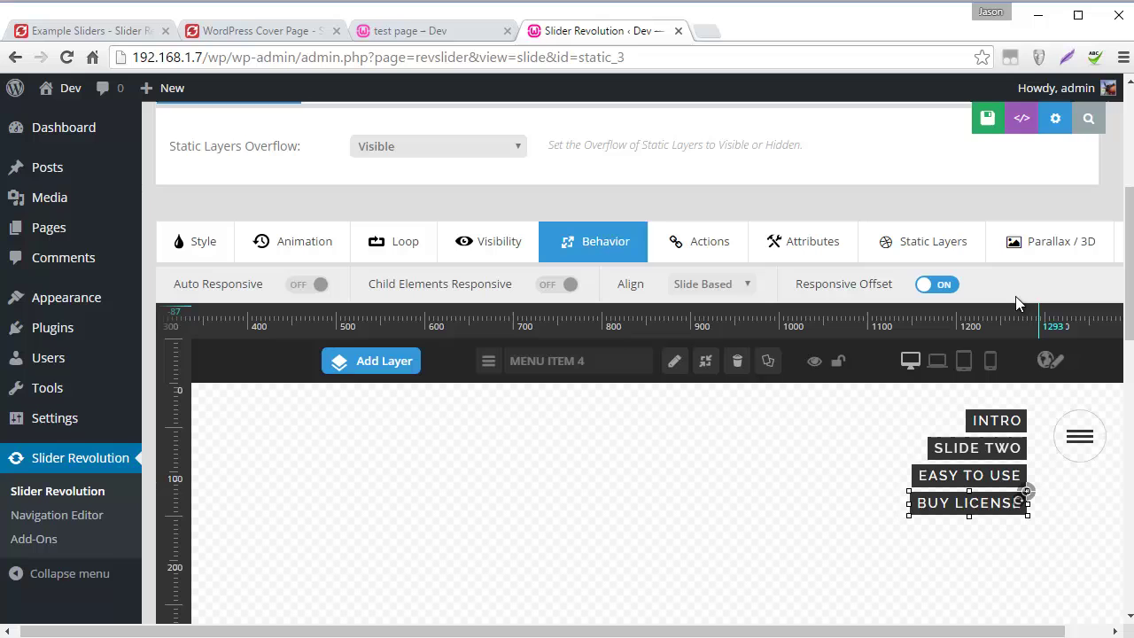
Step: Save the static layers and test the burger menu on the test page
{"action": "left_click", "coordinate": [977, 115]}
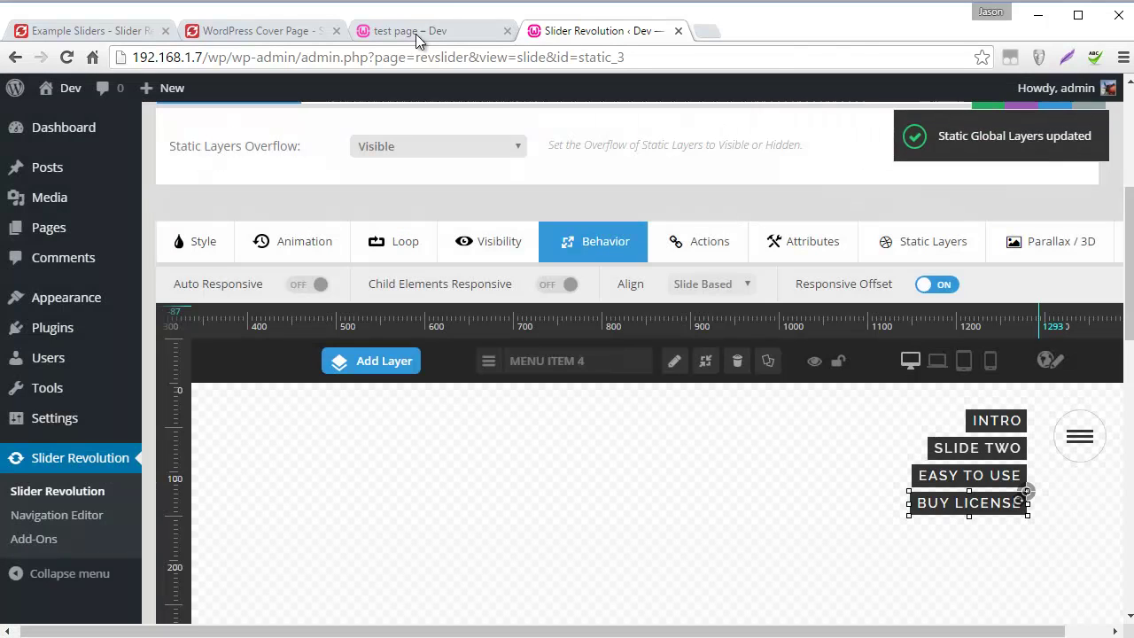
{"action": "left_click", "coordinate": [412, 34]}
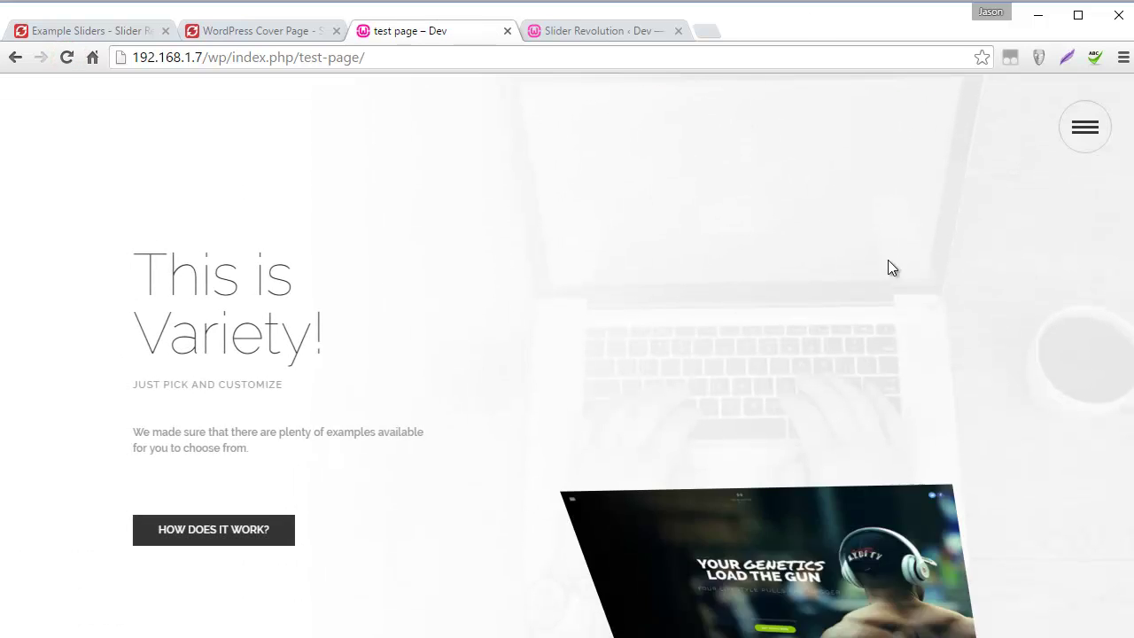
{"action": "left_click", "coordinate": [1083, 135]}
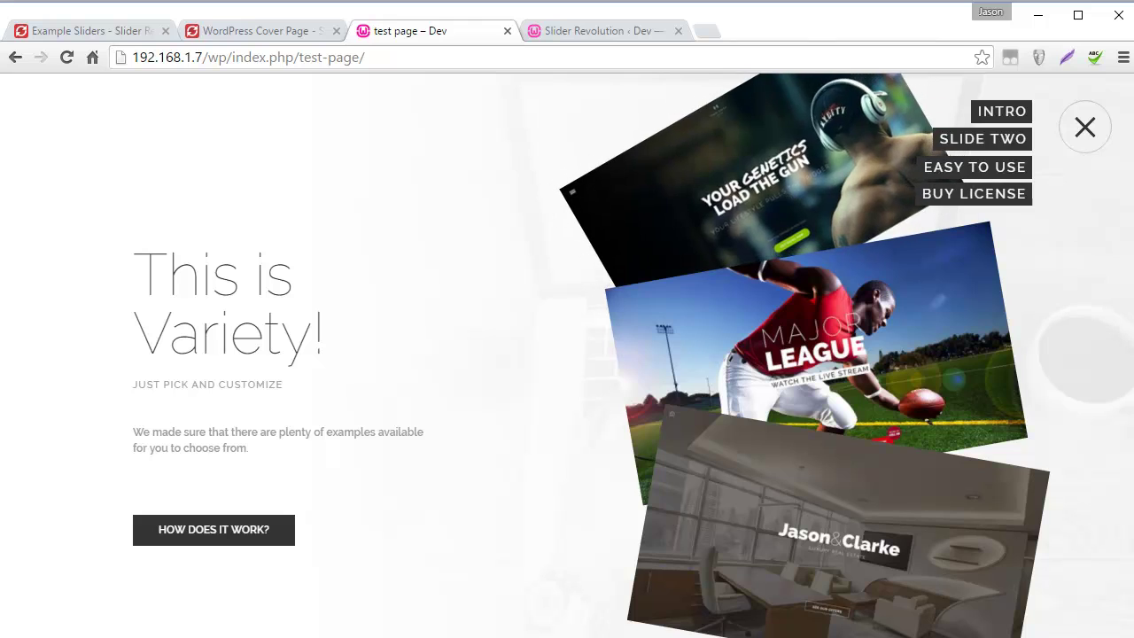
{"action": "left_click", "coordinate": [1088, 130]}
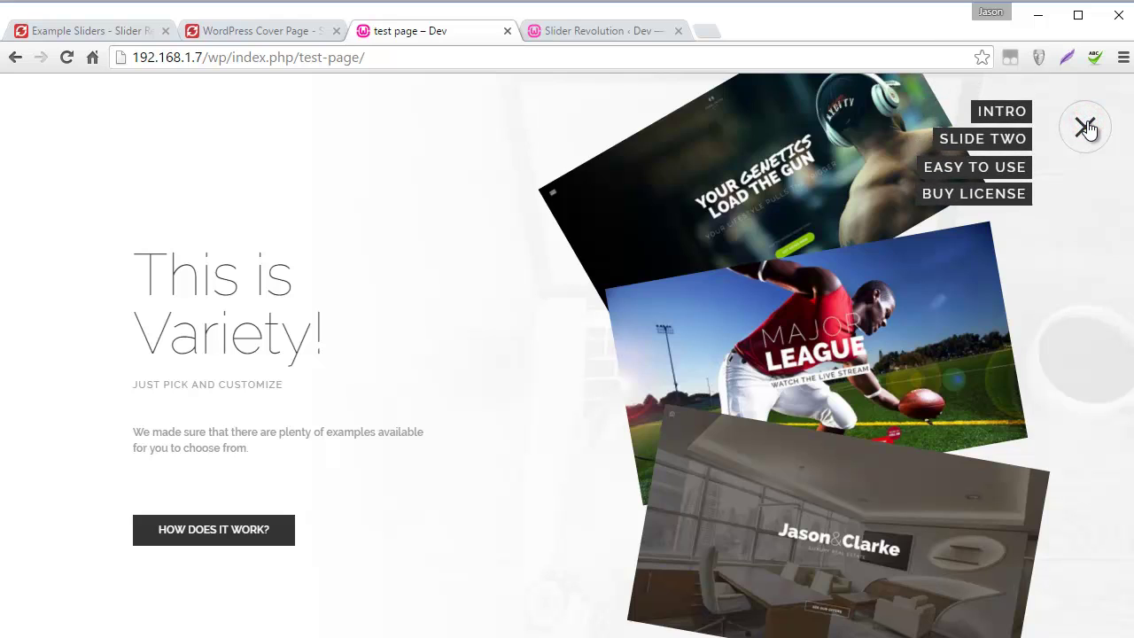
{"action": "left_click", "coordinate": [1086, 129]}
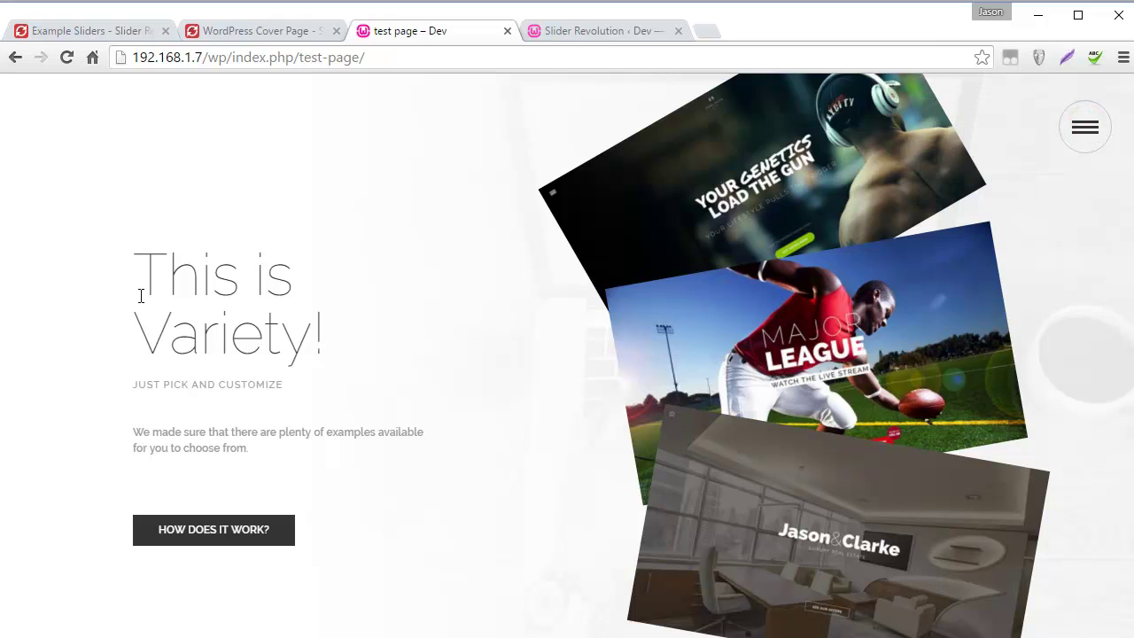